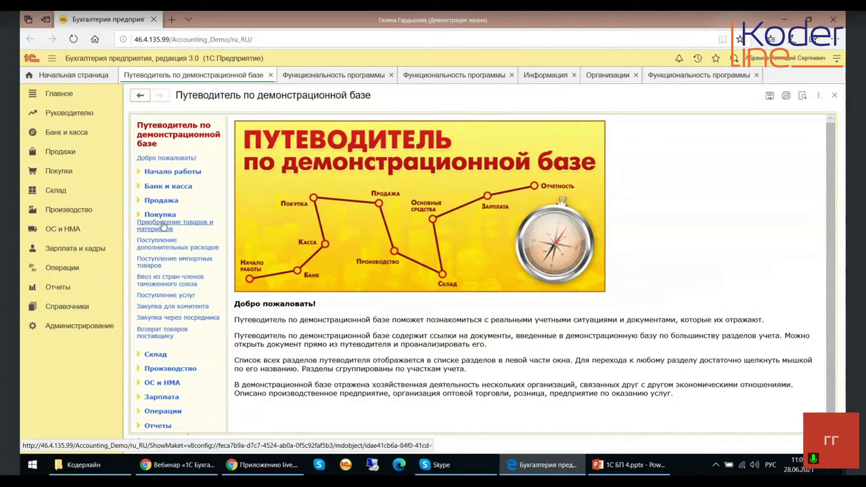
Step: View the guide article «Приобретение товаров и материалов» and review the «Главное» and «Внешняя торговля» sections of the program functionality
{"action": "left_click", "coordinate": [163, 227]}
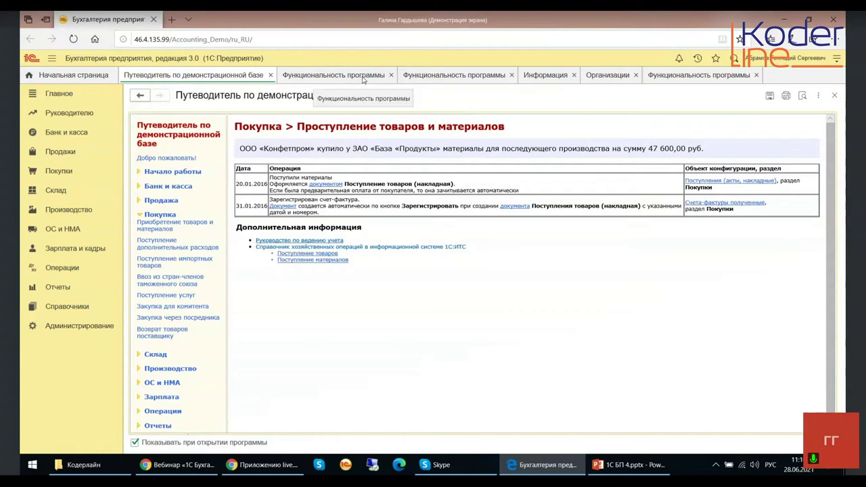
{"action": "left_click", "coordinate": [454, 78]}
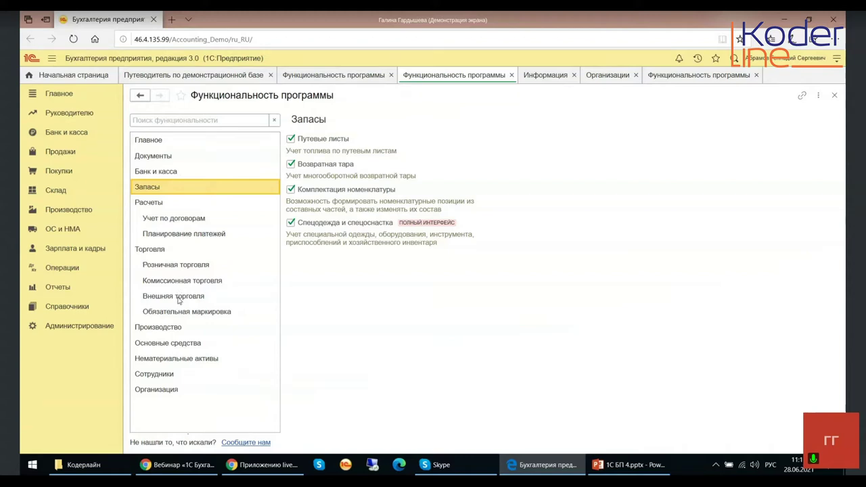
{"action": "left_click", "coordinate": [178, 300]}
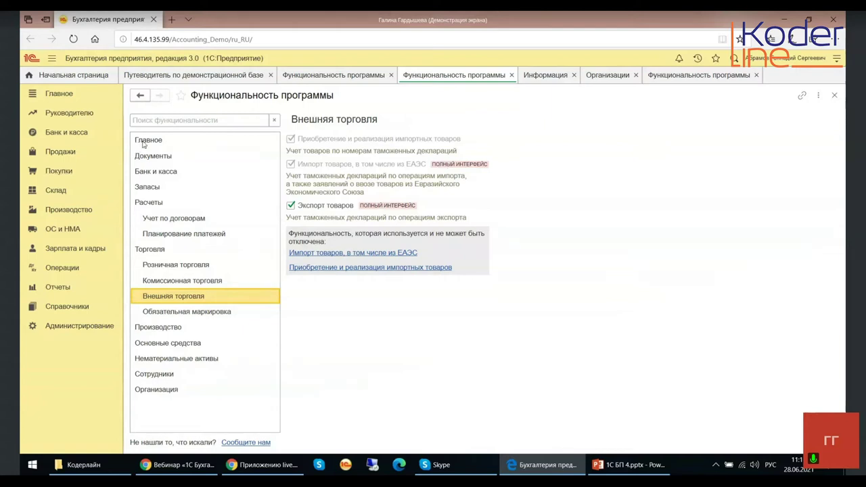
{"action": "left_click", "coordinate": [143, 142]}
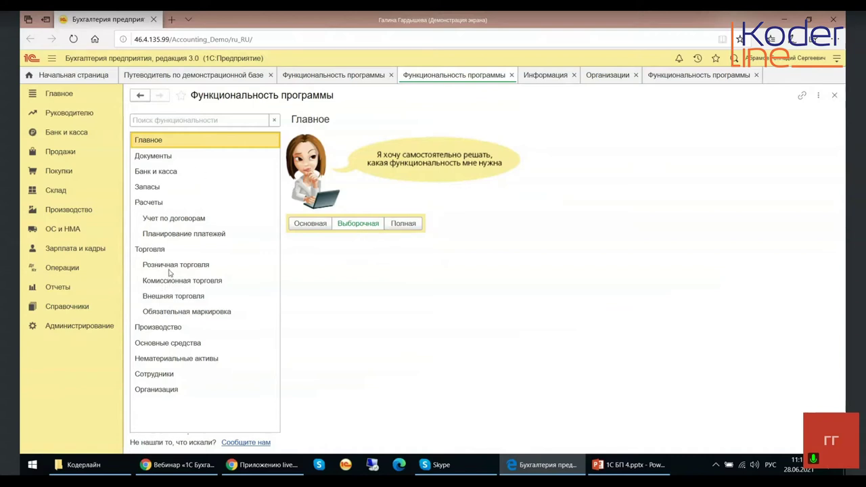
{"action": "left_click", "coordinate": [170, 297]}
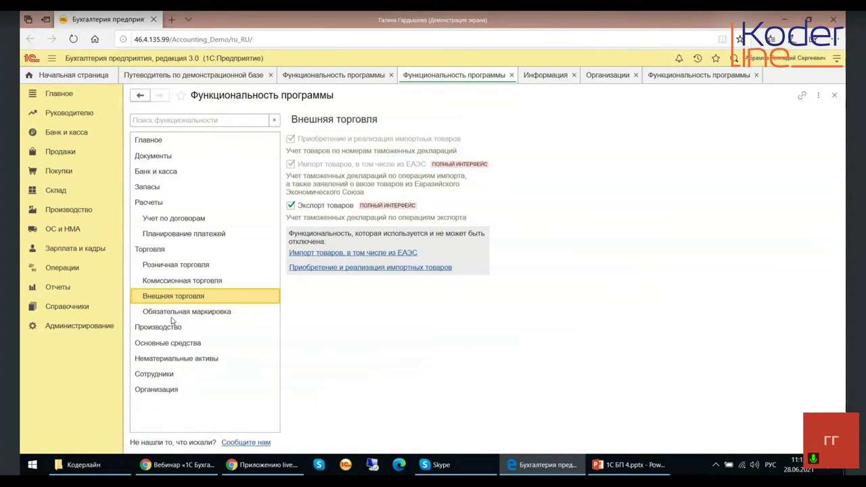
Step: Open «Досье контрагента» from the purchases section, postpone the Internet support login, and close the dossier
{"action": "left_click", "coordinate": [59, 172]}
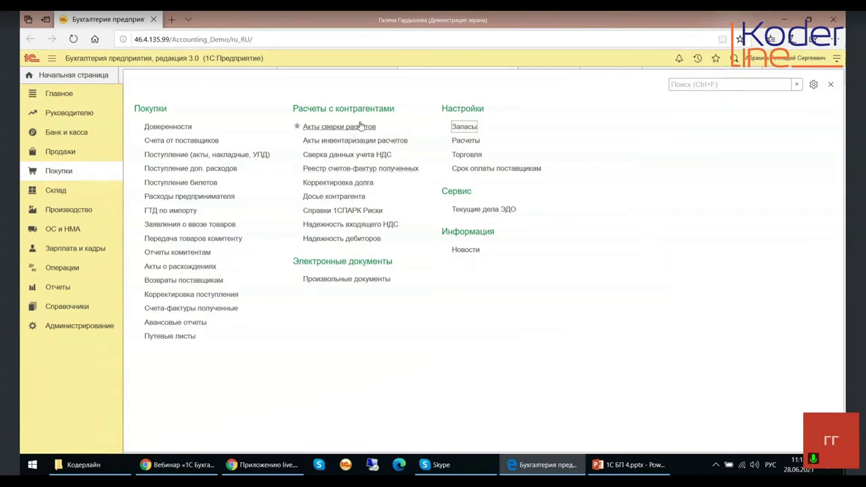
{"action": "left_click", "coordinate": [347, 197]}
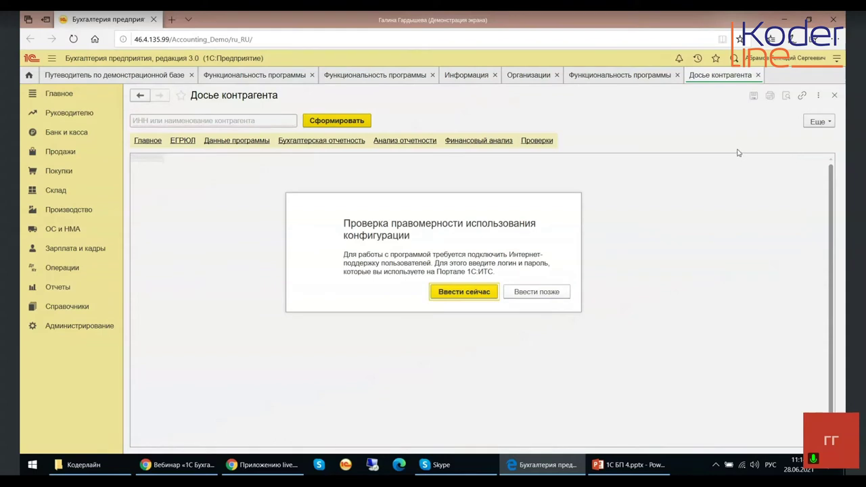
{"action": "left_click", "coordinate": [528, 298]}
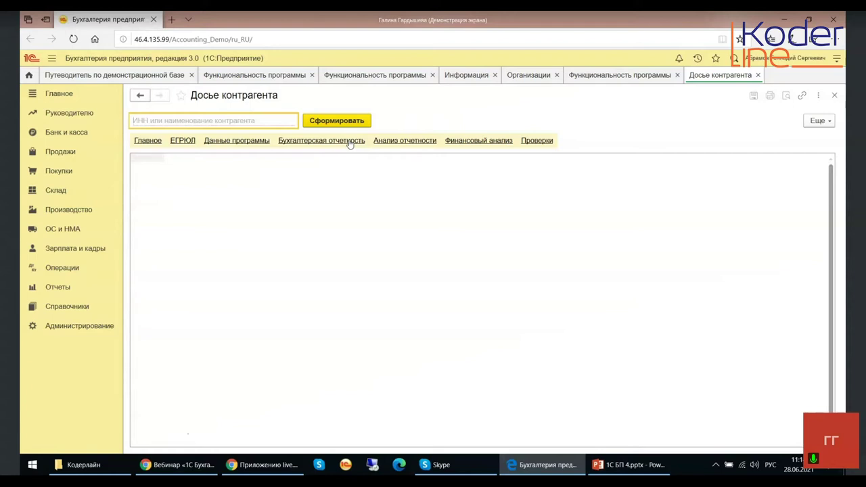
{"action": "left_click", "coordinate": [757, 75]}
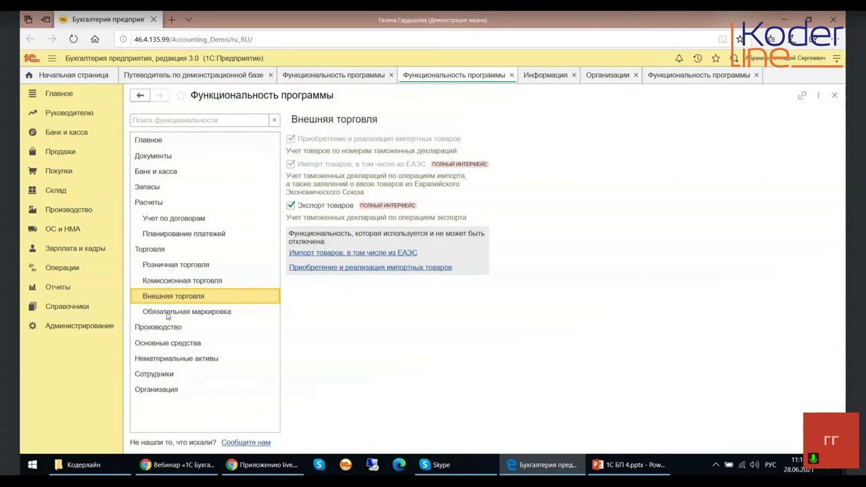
Step: View the «Обязательная маркировка» functionality settings and the list of available reference directories
{"action": "left_click", "coordinate": [168, 313]}
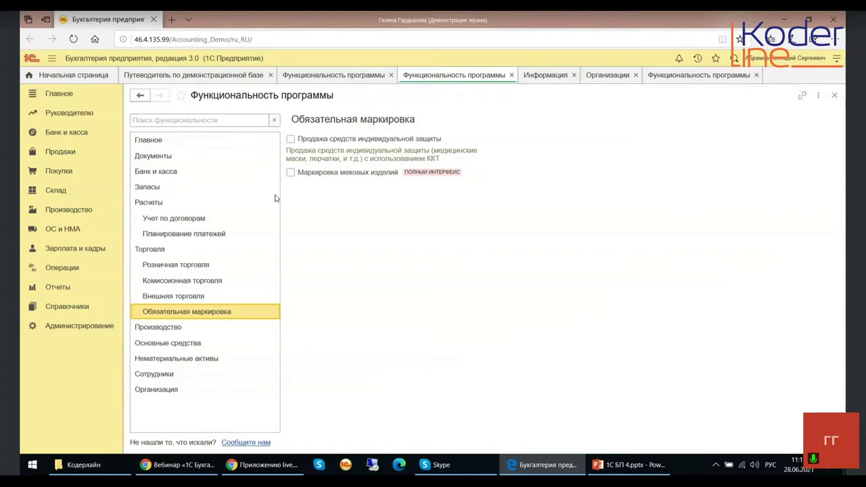
{"action": "left_click", "coordinate": [67, 306]}
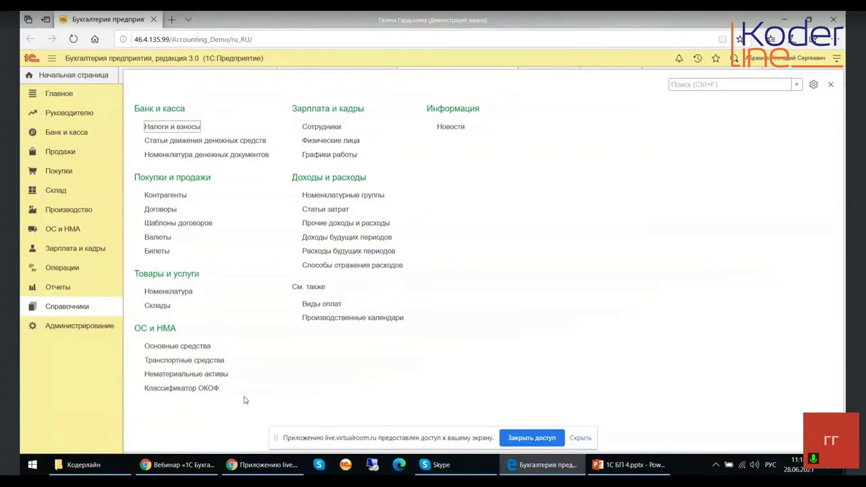
{"action": "mouse_move", "coordinate": [431, 471]}
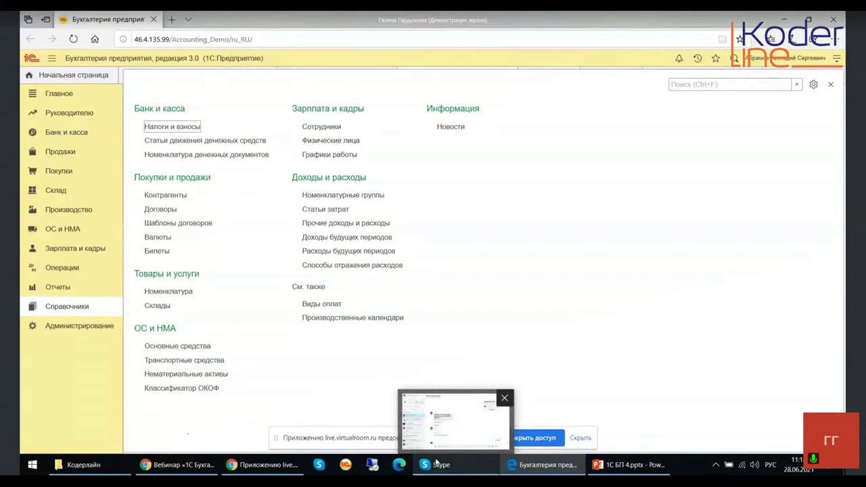
{"action": "left_click", "coordinate": [441, 456]}
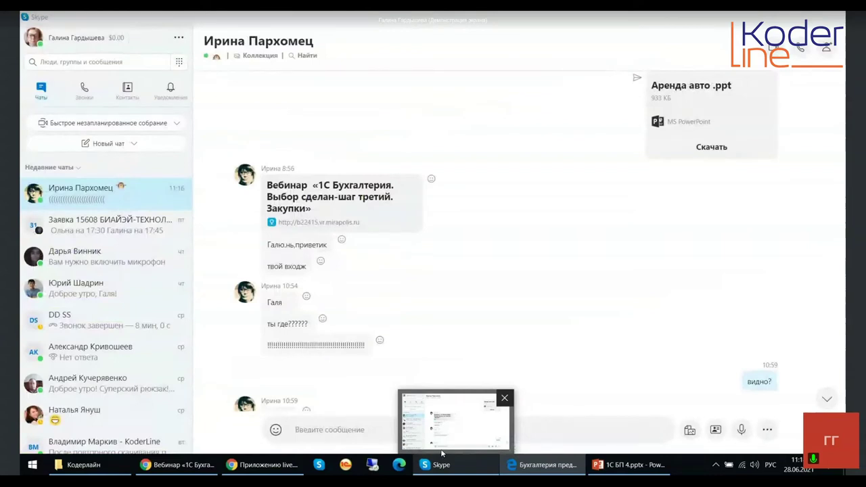
{"action": "left_click", "coordinate": [415, 436]}
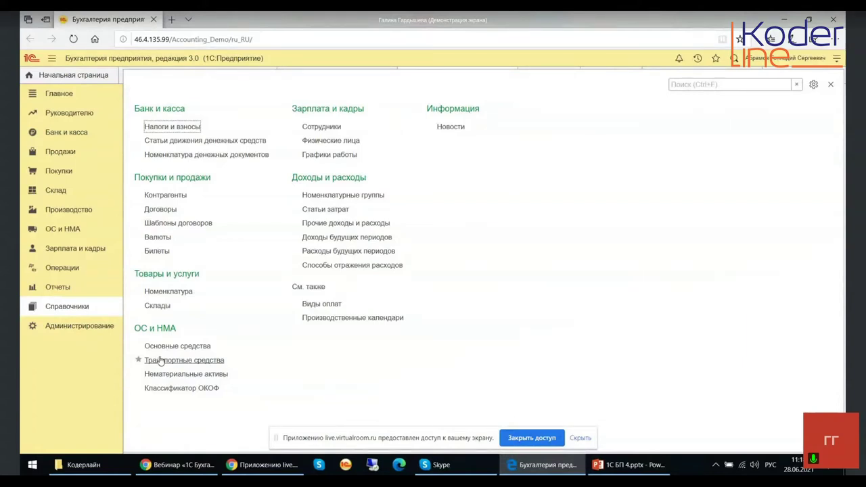
Step: Review the purchases section's commands, view the «Срок оплаты поставщикам» setting, and close it
{"action": "left_click", "coordinate": [60, 172]}
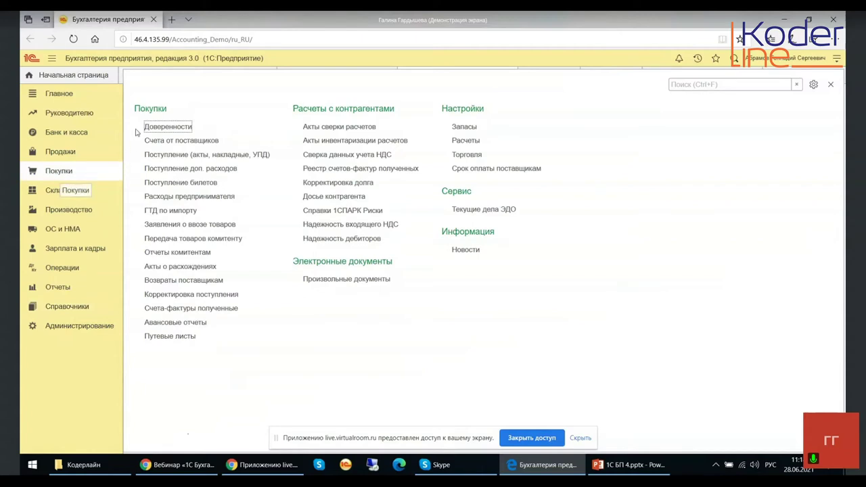
{"action": "left_click_drag", "start_coordinate": [146, 127], "coordinate": [283, 266]}
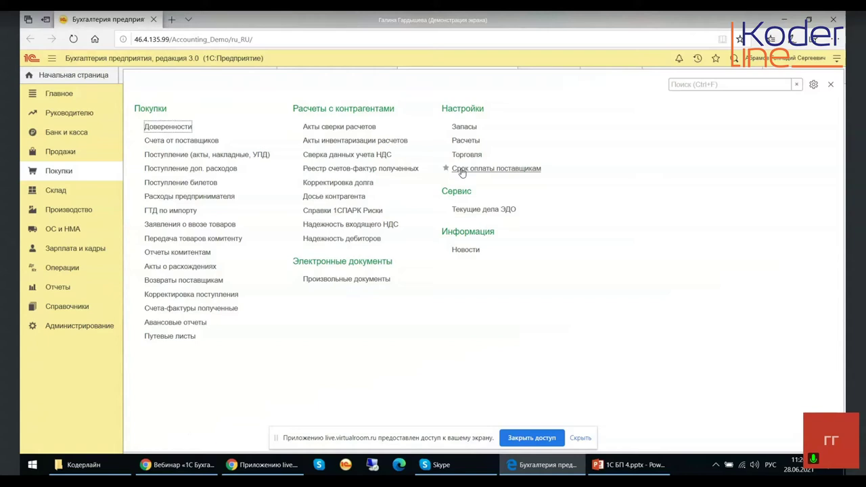
{"action": "left_click", "coordinate": [461, 170]}
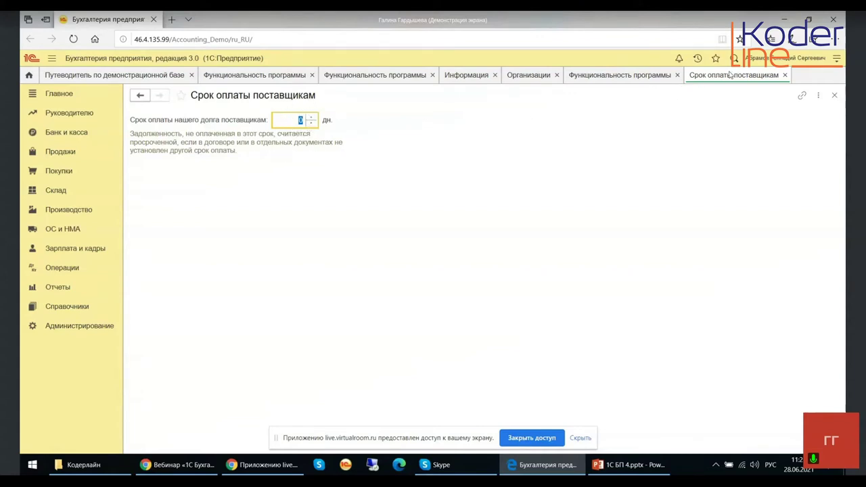
{"action": "left_click", "coordinate": [784, 75]}
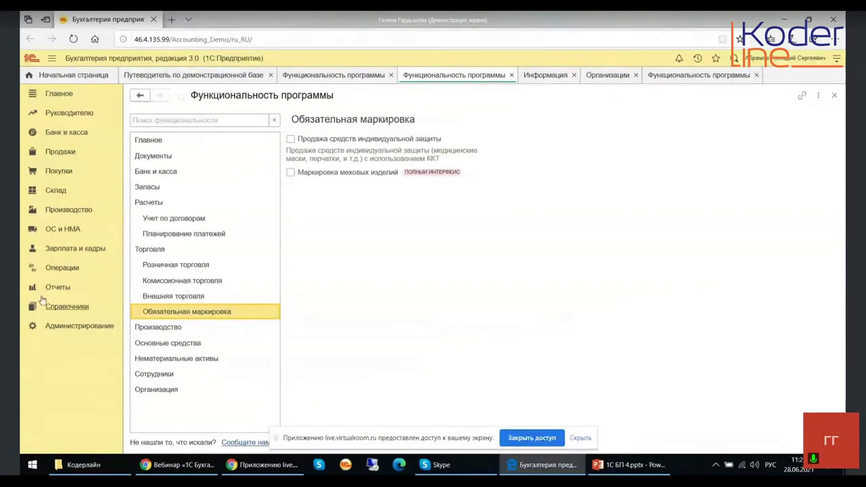
Step: Open the «Счета от поставщиков» list from the purchases section
{"action": "left_click", "coordinate": [54, 173]}
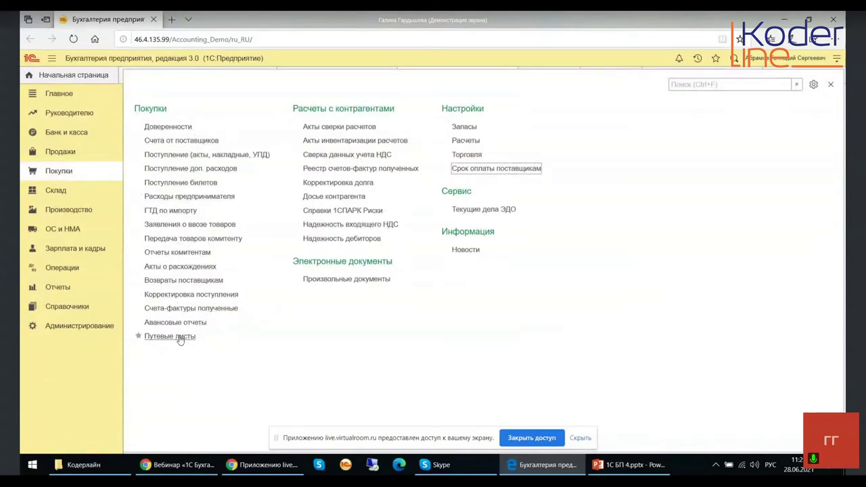
{"action": "mouse_move", "coordinate": [180, 339]}
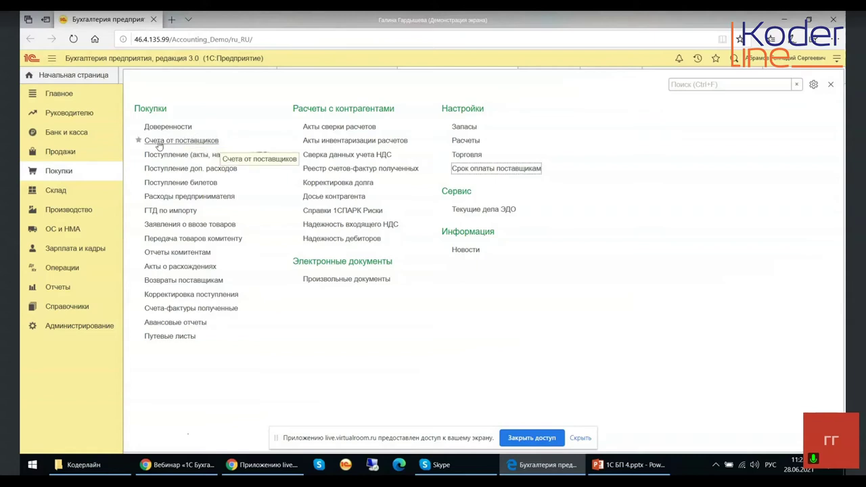
{"action": "left_click", "coordinate": [232, 139]}
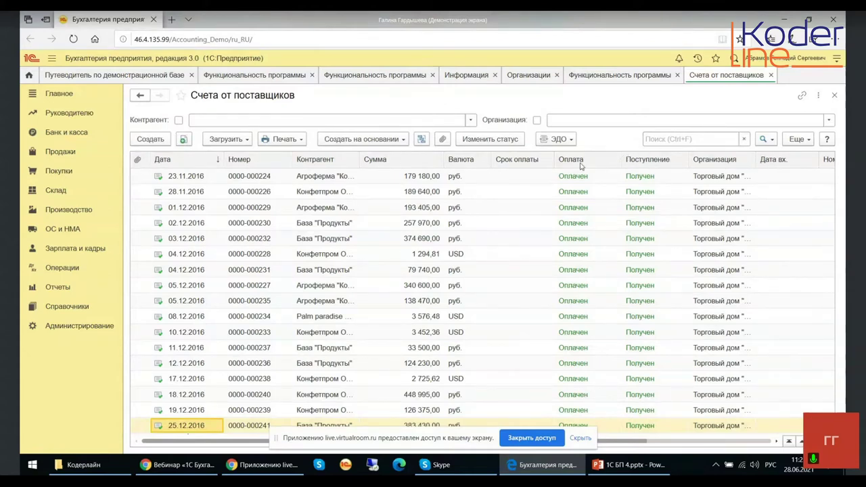
Step: Sort the supplier invoices by date with the newest first and by counterparty, postponing the Internet support login
{"action": "left_click", "coordinate": [218, 162]}
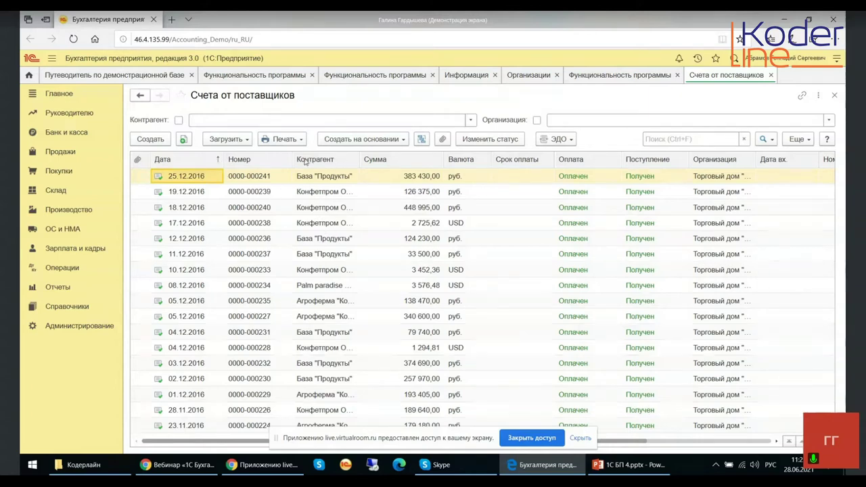
{"action": "left_click", "coordinate": [291, 158]}
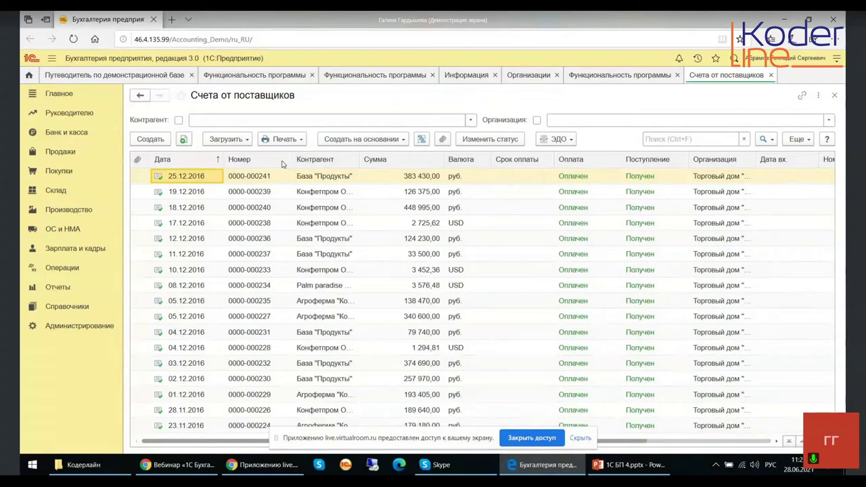
{"action": "left_click", "coordinate": [351, 164]}
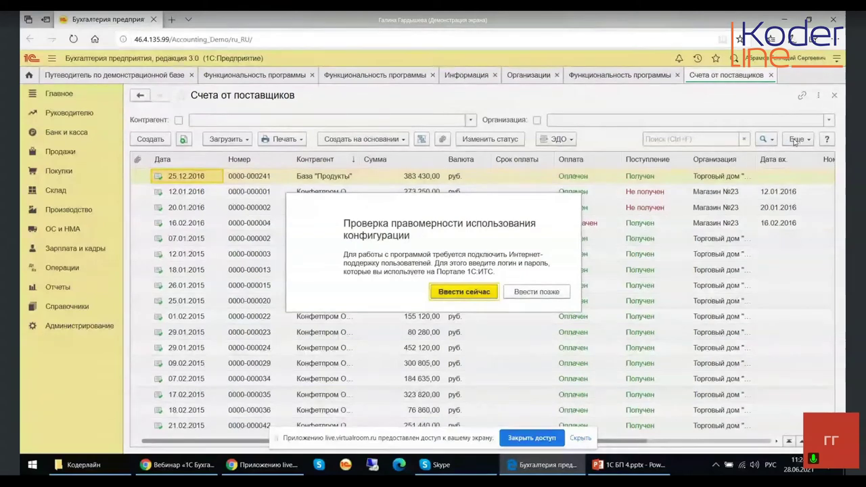
{"action": "key", "text": "Tab"}
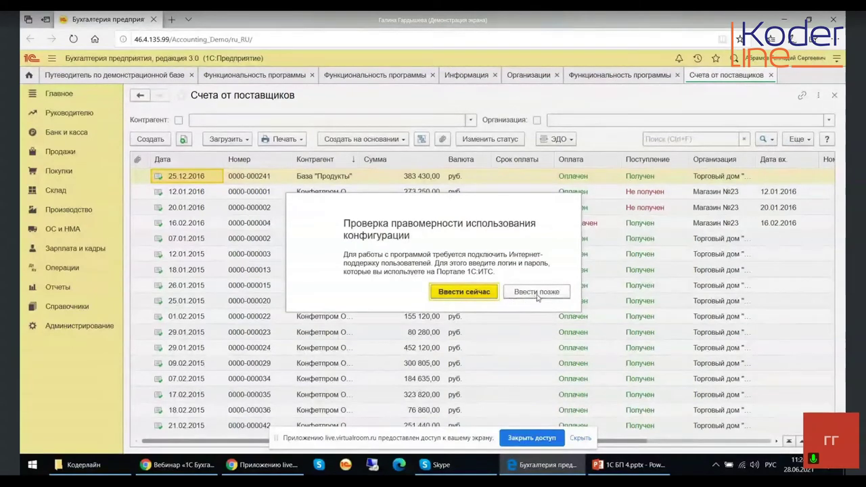
{"action": "key", "text": "Return"}
Step: Examine the supplier invoice list's additional commands and its saved-settings chooser, closing the chooser without selecting anything
{"action": "left_click", "coordinate": [795, 140]}
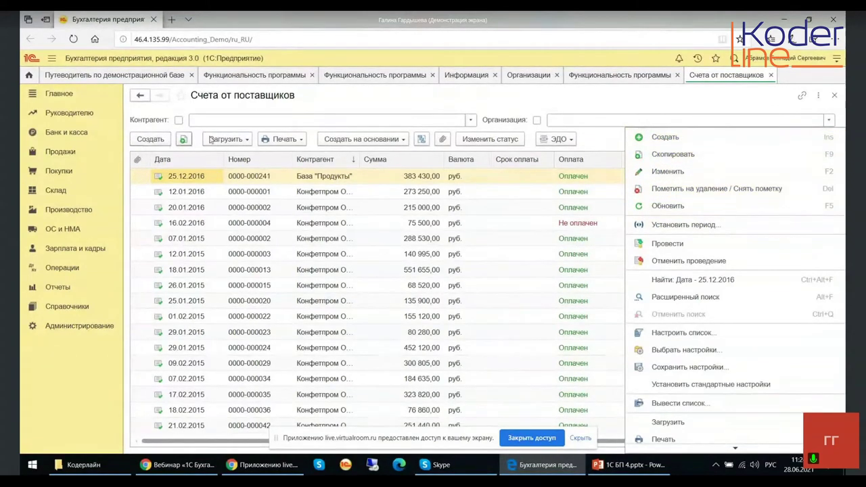
{"action": "left_click", "coordinate": [605, 140]}
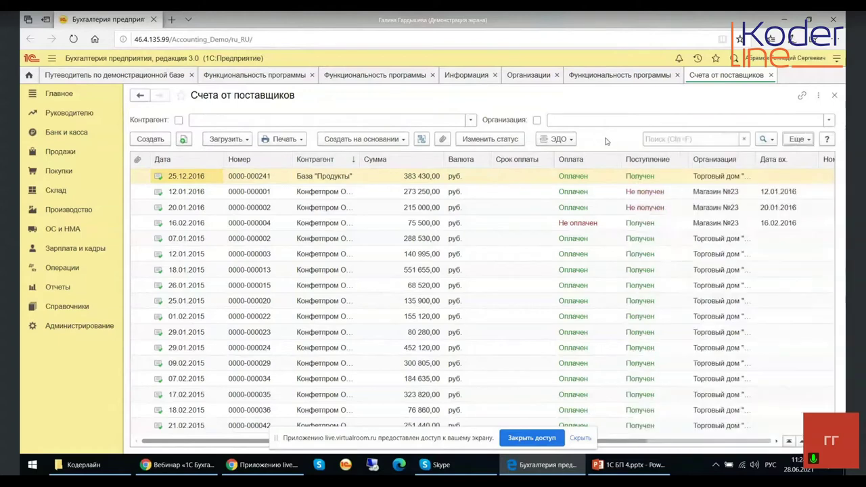
{"action": "left_click", "coordinate": [806, 142]}
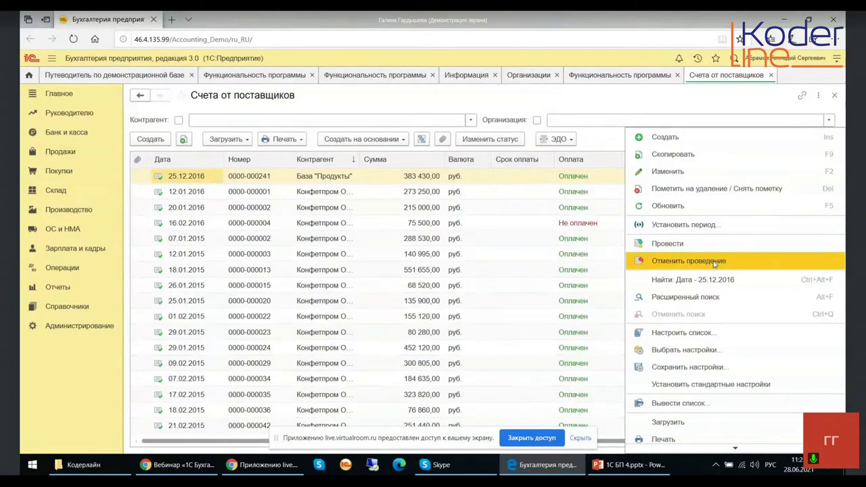
{"action": "left_click", "coordinate": [708, 354]}
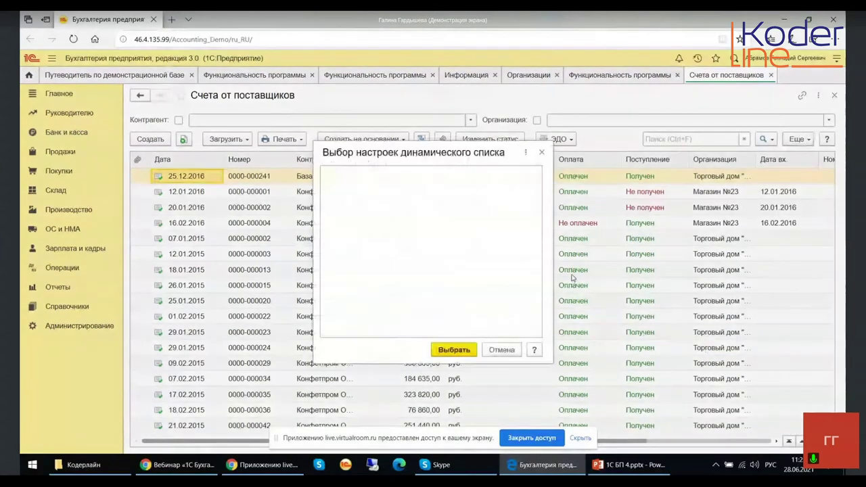
{"action": "left_click", "coordinate": [541, 154]}
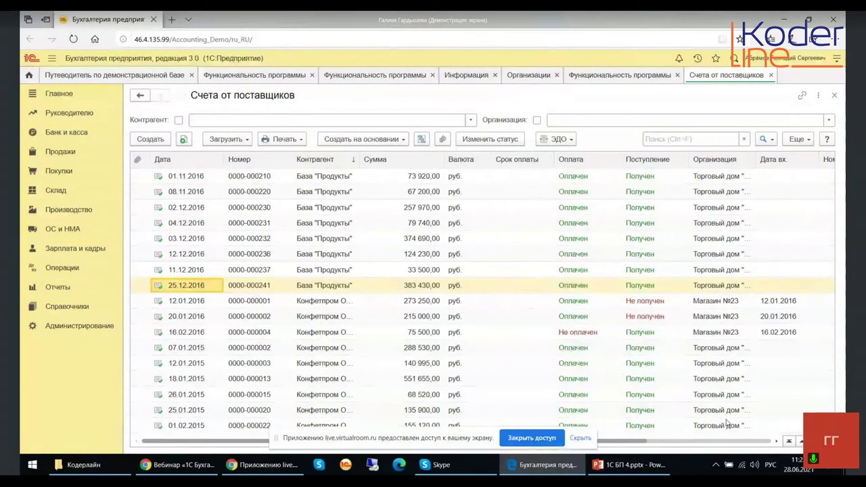
Step: Look through the full set of additional commands for the supplier invoice list, down to form customization and help
{"action": "left_click", "coordinate": [796, 139]}
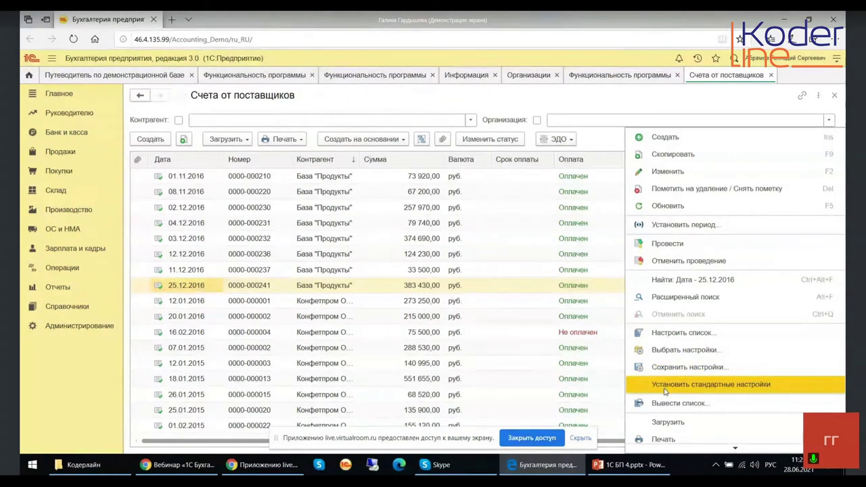
{"action": "scroll", "coordinate": [664, 390], "scroll_direction": "down", "scroll_amount": 3}
{"action": "scroll", "coordinate": [665, 391], "scroll_direction": "down", "scroll_amount": 2}
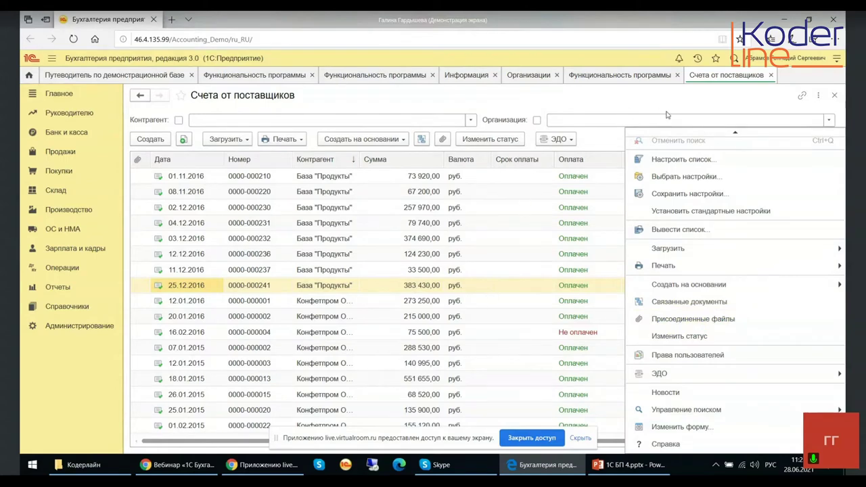
{"action": "left_click", "coordinate": [609, 141]}
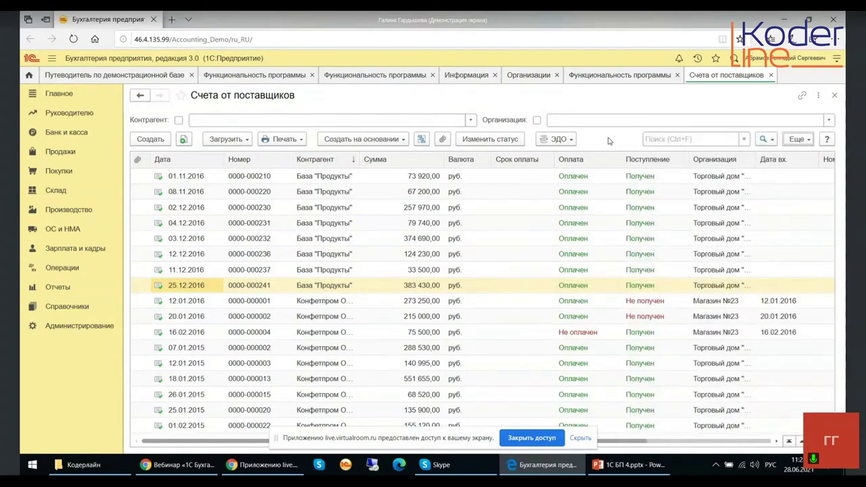
Step: Close the «Счета от поставщиков» list and the «Функциональность программы» page showing «Обязательная маркировка»
{"action": "left_click", "coordinate": [770, 75]}
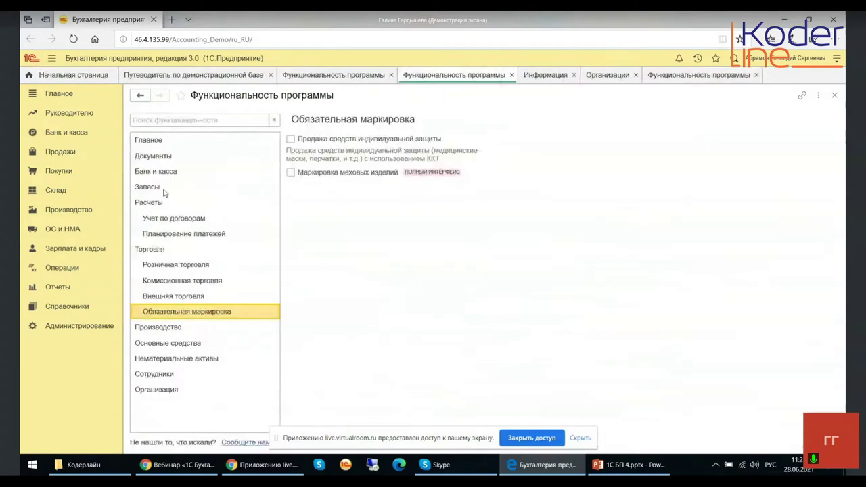
{"action": "left_click", "coordinate": [511, 75]}
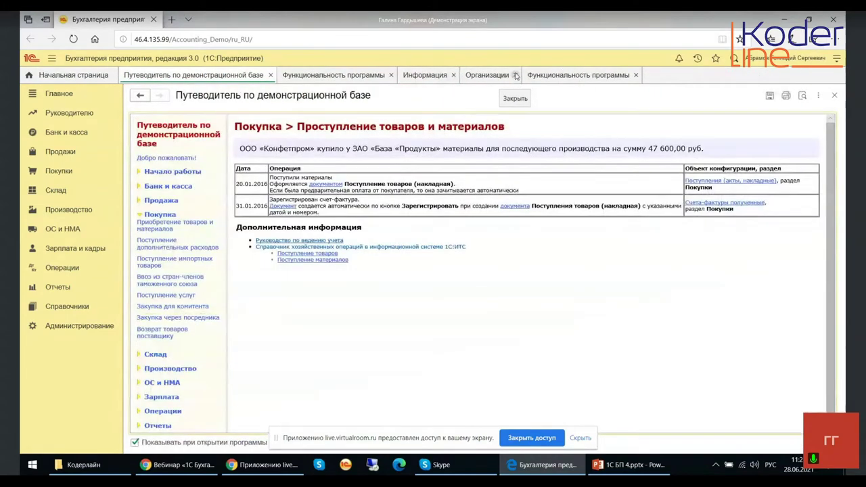
Step: Close the «Организации», «Информация», «Путеводитель по демонстрационной базе» and both «Функциональность программы» pages, leaving only the start page
{"action": "left_click", "coordinate": [515, 75]}
{"action": "left_click", "coordinate": [573, 76]}
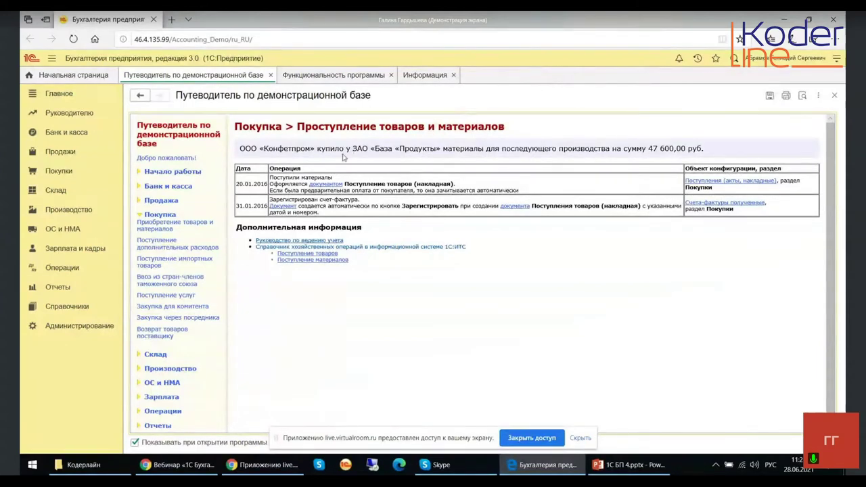
{"action": "left_click", "coordinate": [452, 76]}
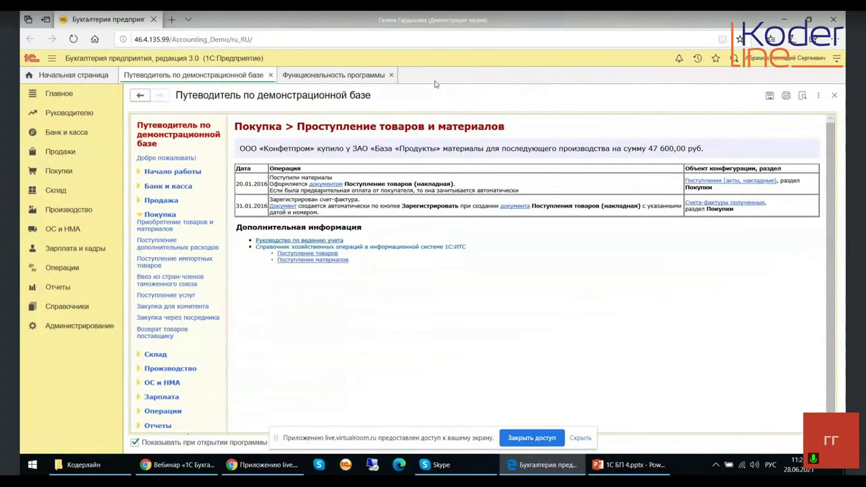
{"action": "left_click", "coordinate": [392, 75]}
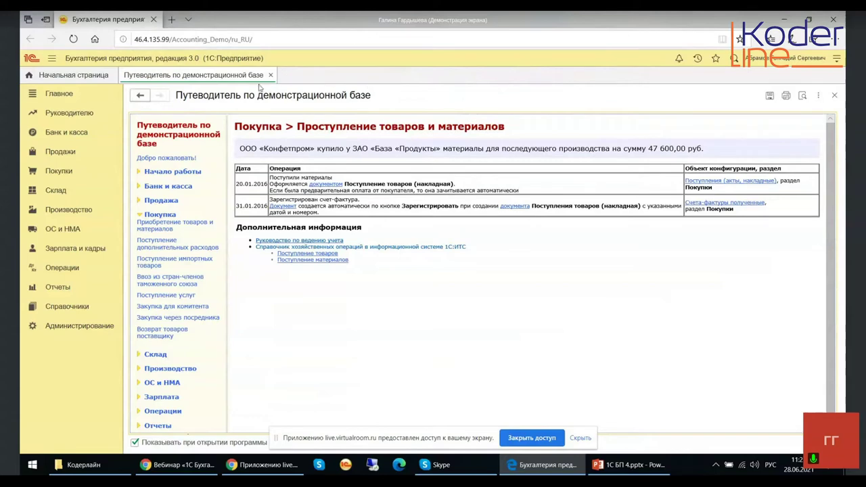
{"action": "left_click", "coordinate": [270, 75]}
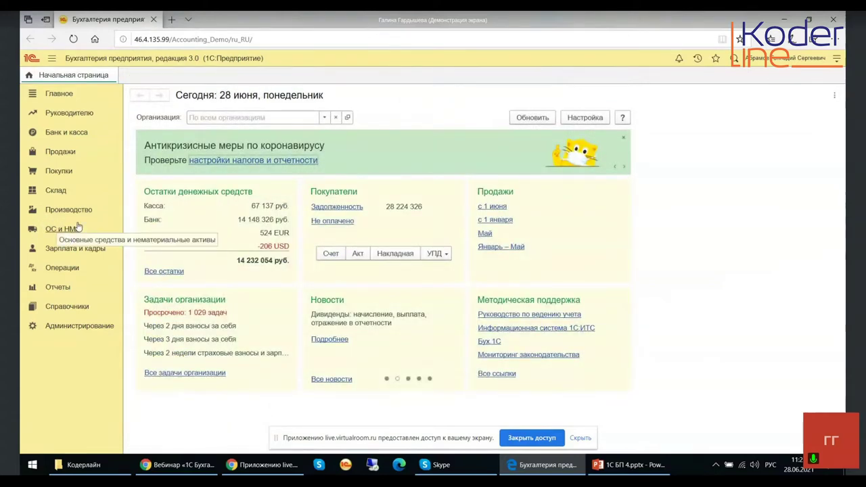
Step: Open the purchases list «Поступление (акты, накладные, УПД)» and create a new receipt of type «Товары (накладная, УПД)»
{"action": "left_click", "coordinate": [58, 172]}
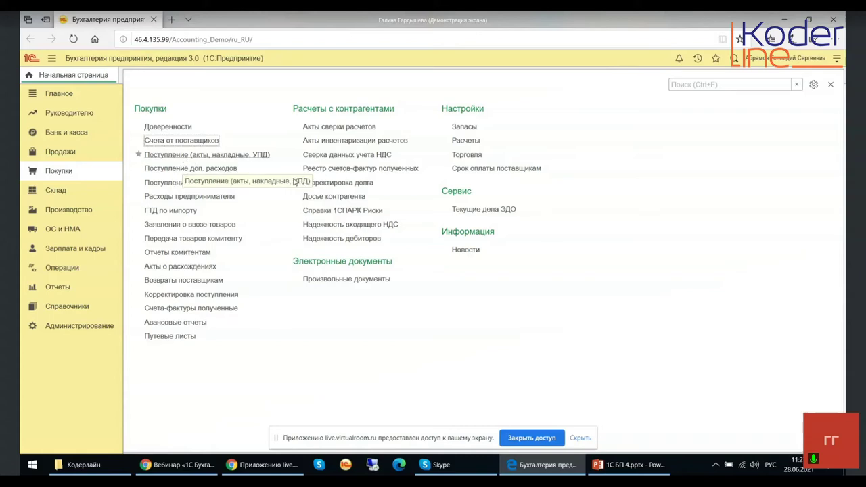
{"action": "left_click", "coordinate": [295, 182]}
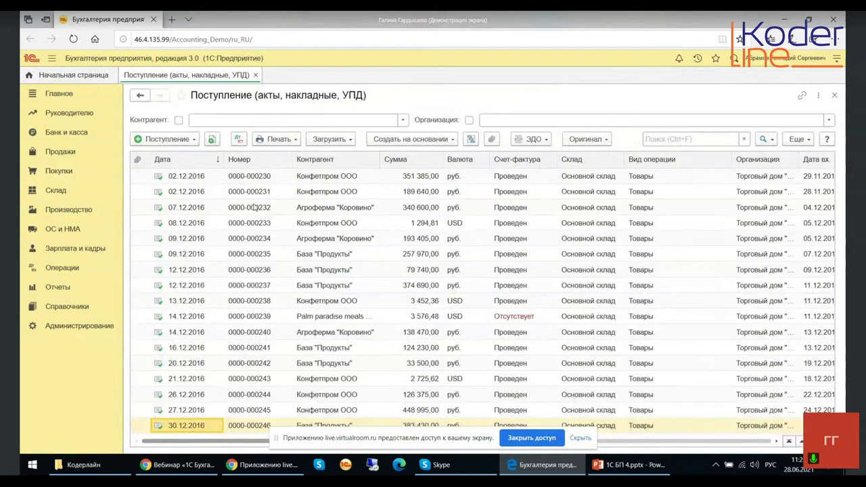
{"action": "left_click", "coordinate": [167, 139]}
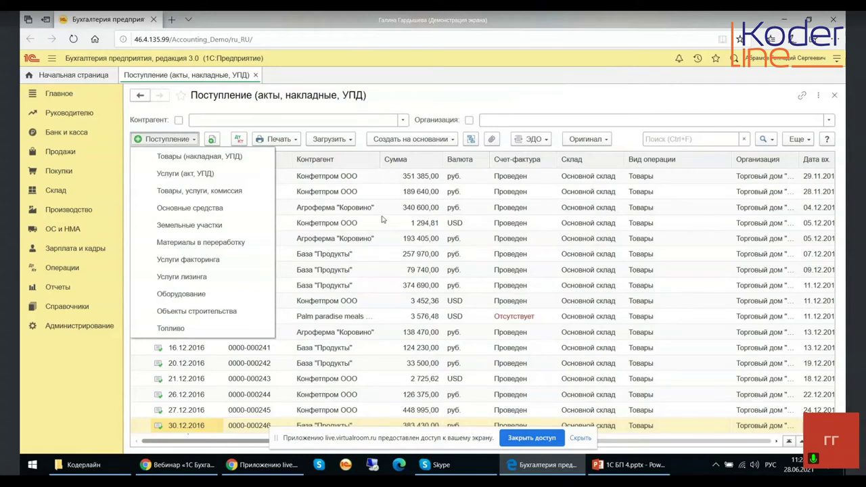
{"action": "left_click", "coordinate": [206, 160]}
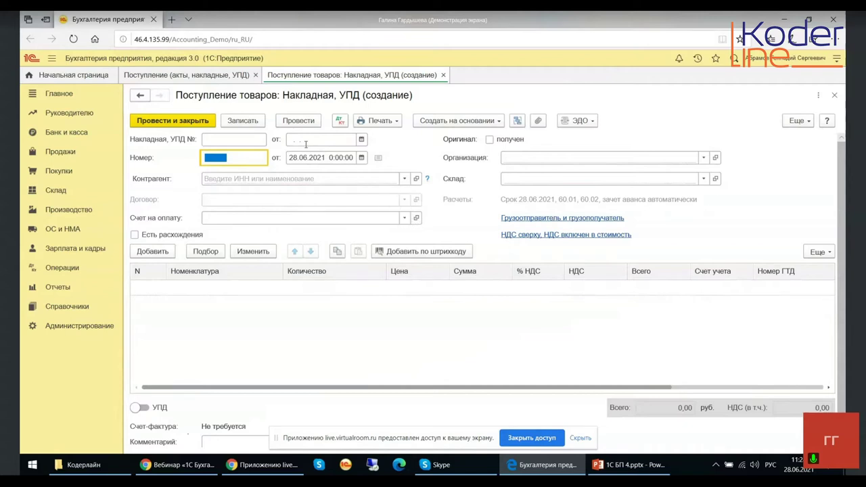
Step: Examine the supplier invoice number and date fields and the internal number and date fields of the new goods receipt
{"action": "left_click", "coordinate": [213, 139]}
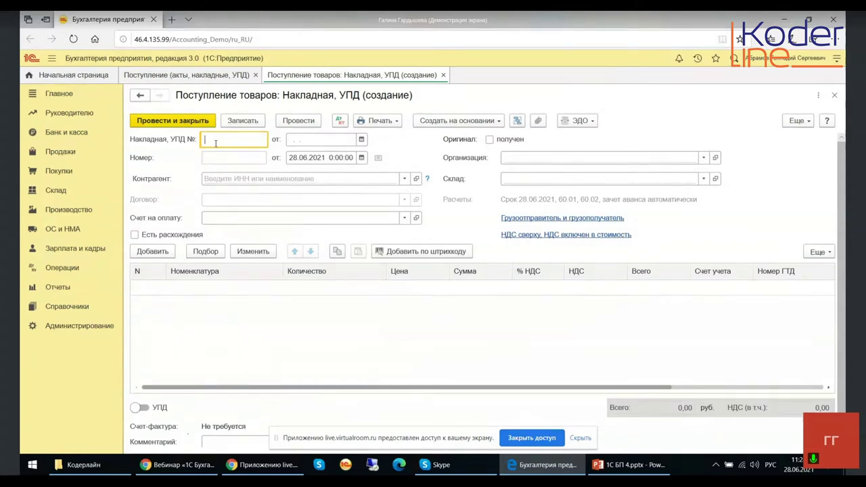
{"action": "left_click", "coordinate": [262, 155]}
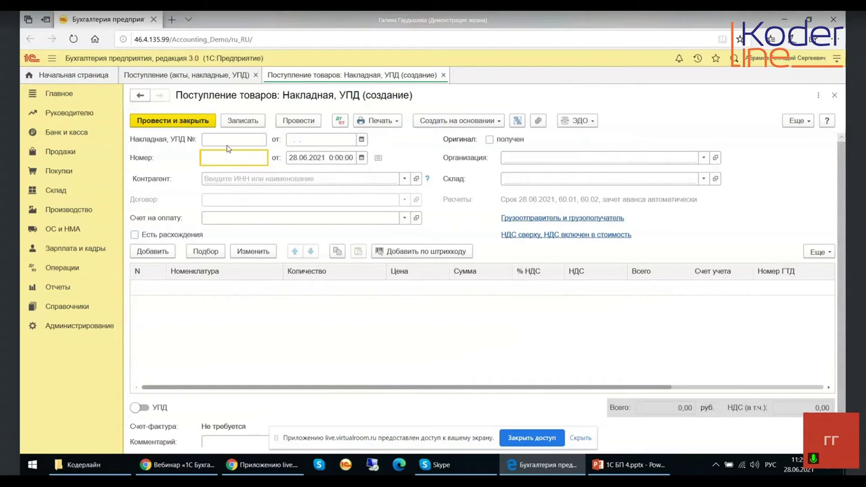
{"action": "left_click", "coordinate": [315, 140]}
{"action": "left_click", "coordinate": [307, 159]}
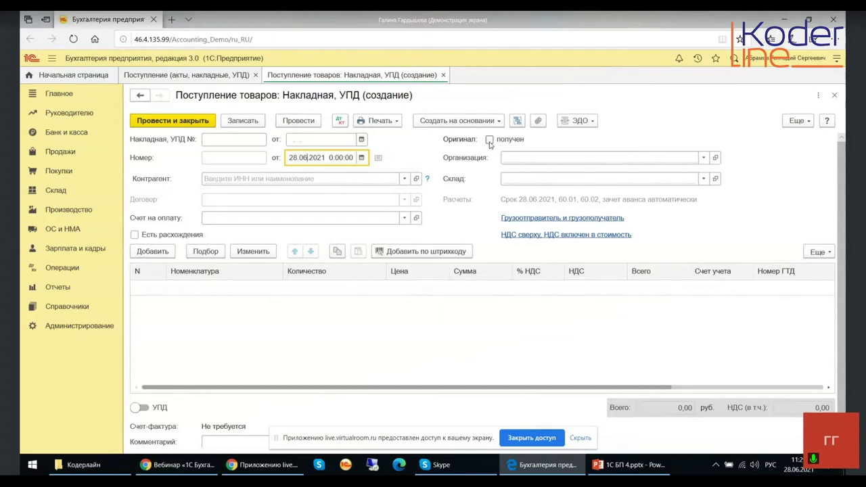
Step: Check the «Оригинал» and «СФ оригинал» columns in the receipts list and return to the new goods receipt
{"action": "left_click", "coordinate": [216, 81]}
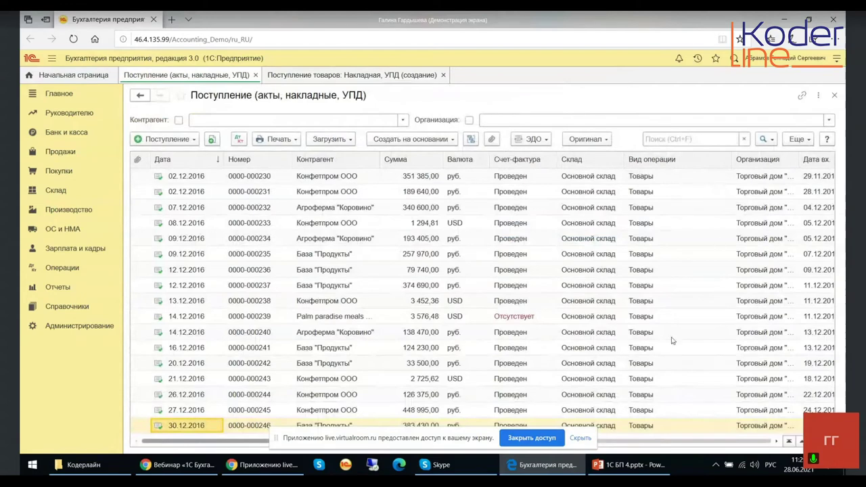
{"action": "left_click", "coordinate": [647, 441]}
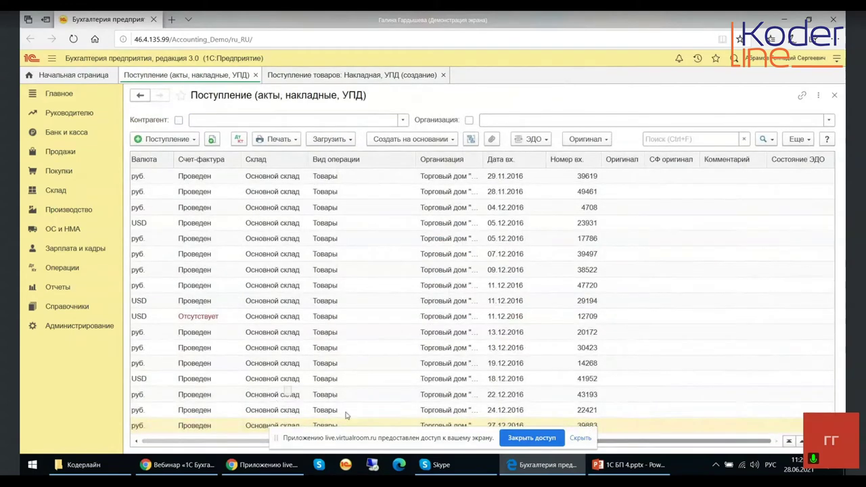
{"action": "left_click", "coordinate": [392, 76]}
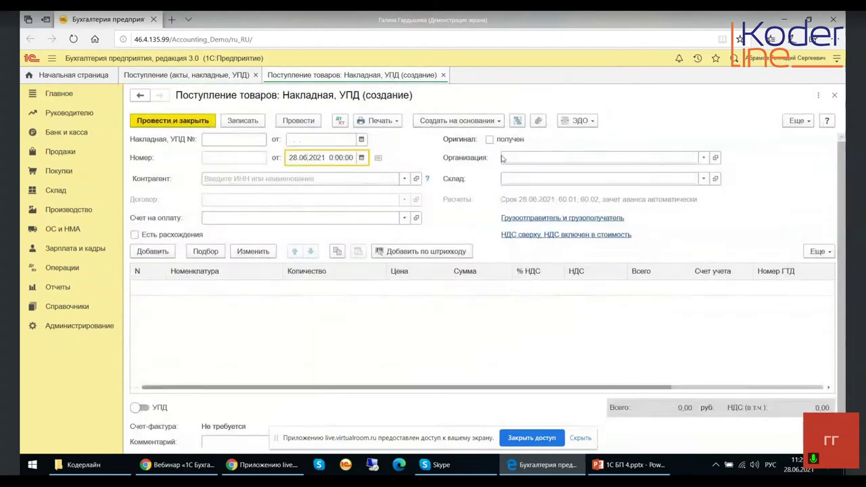
Step: Set the receipt's organization to «Конфетпром ООО» and its counterparty to «База "Инвентарь"» from the «Поставщики» group
{"action": "left_click", "coordinate": [666, 158]}
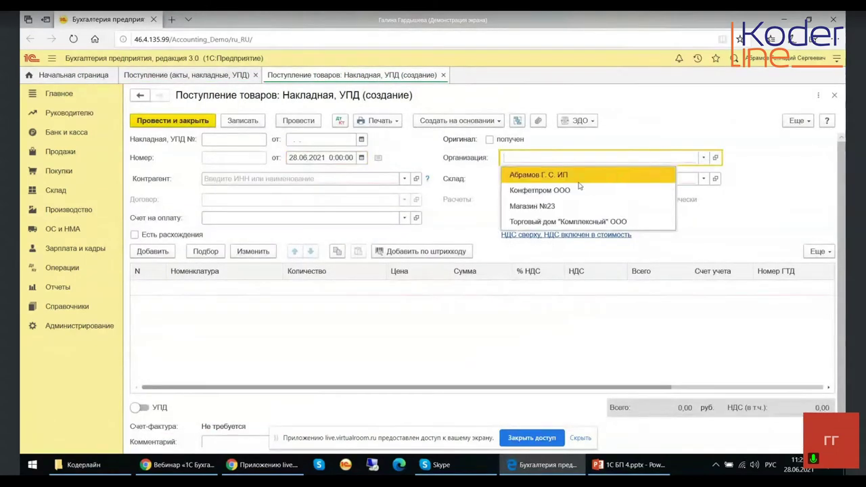
{"action": "left_click", "coordinate": [566, 191]}
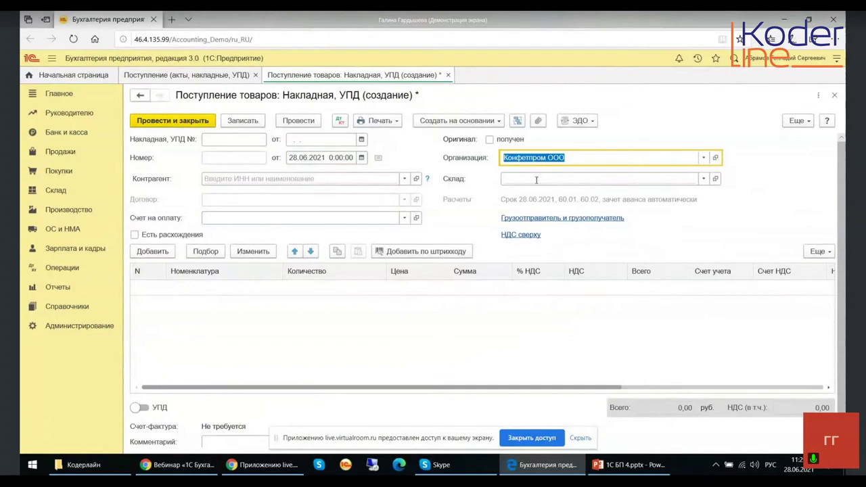
{"action": "left_click", "coordinate": [404, 178]}
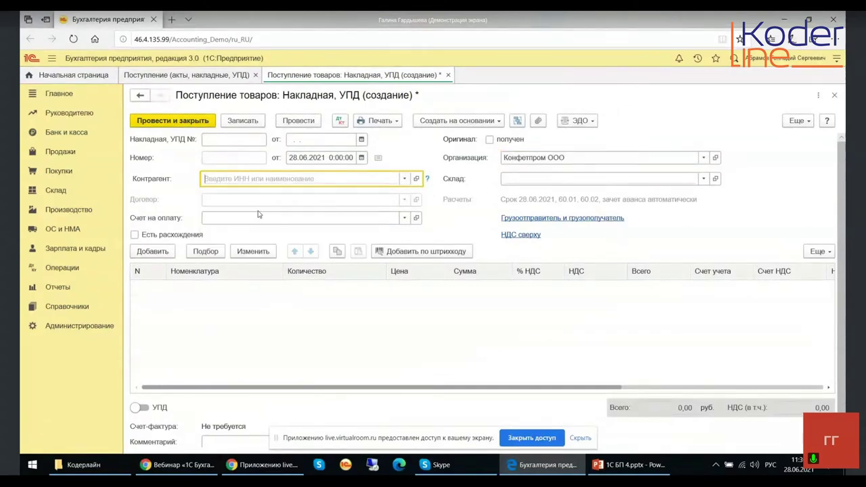
{"action": "left_click", "coordinate": [404, 183]}
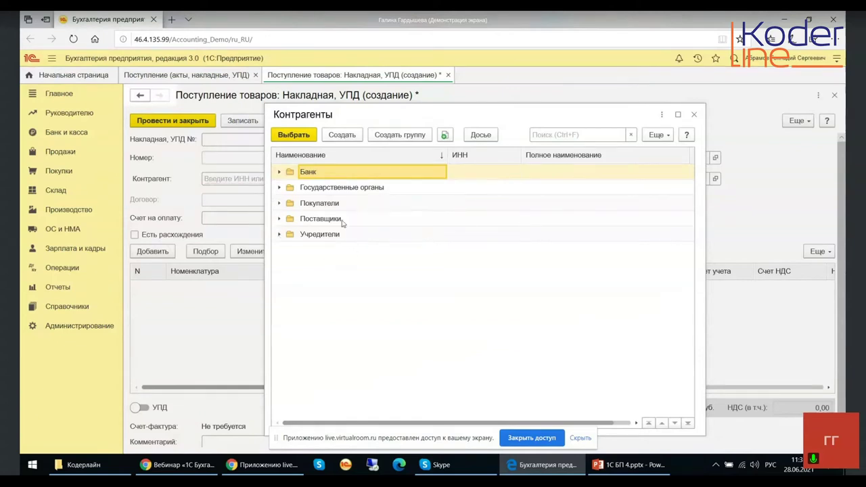
{"action": "double_click", "coordinate": [308, 218]}
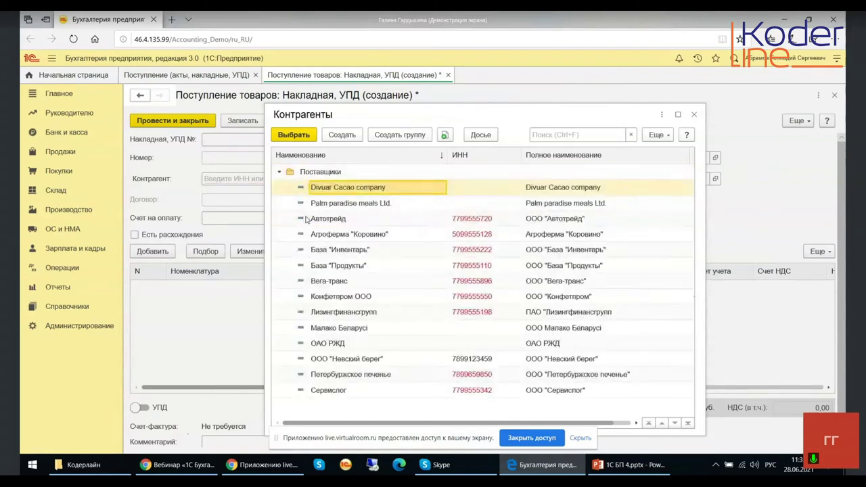
{"action": "left_click", "coordinate": [343, 252]}
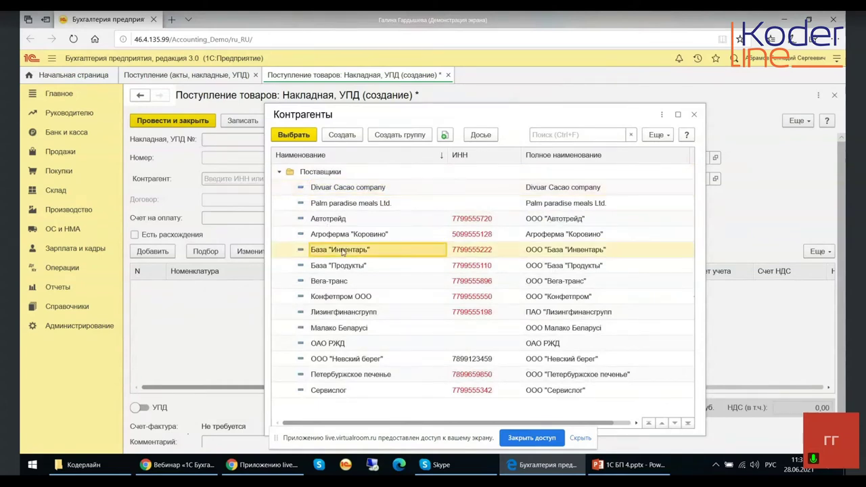
{"action": "double_click", "coordinate": [342, 251]}
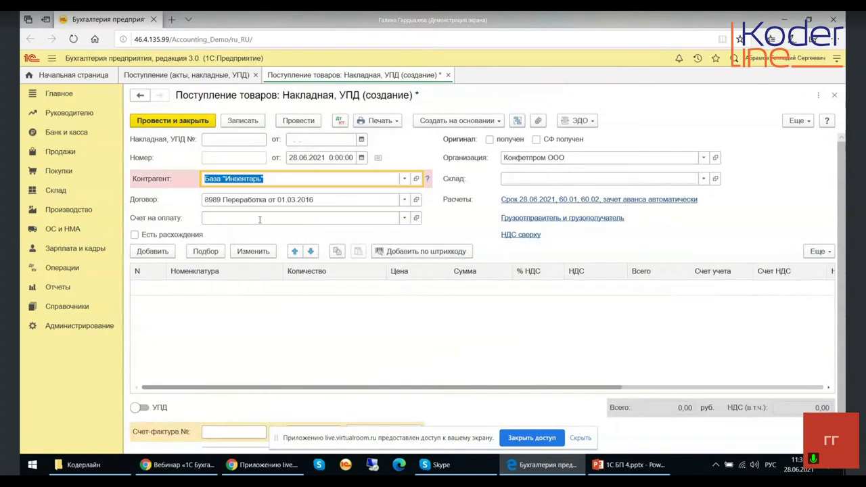
Step: Set the receipt's warehouse to «Основной склад», chosen from the full list of warehouses
{"action": "left_click", "coordinate": [706, 179]}
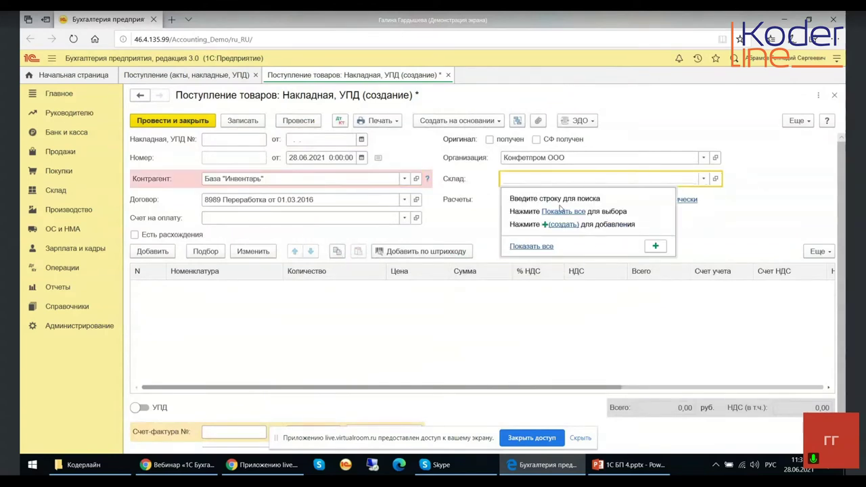
{"action": "key", "text": "F4"}
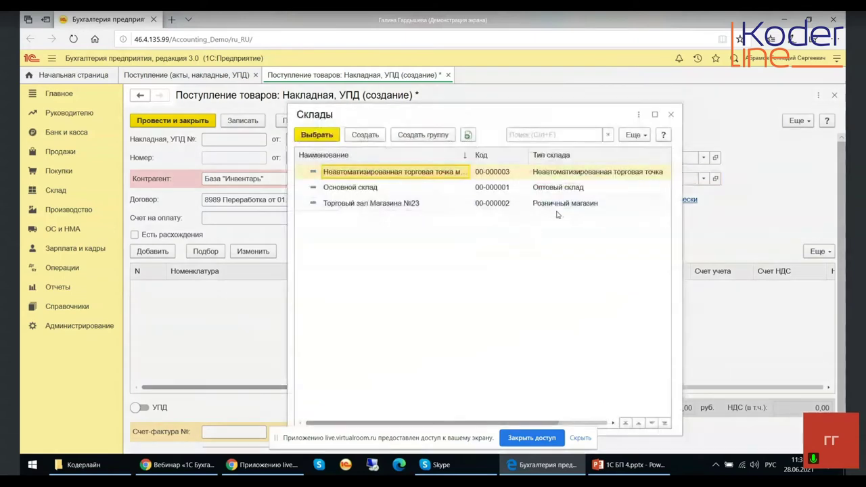
{"action": "left_click", "coordinate": [348, 189]}
{"action": "left_click", "coordinate": [319, 135]}
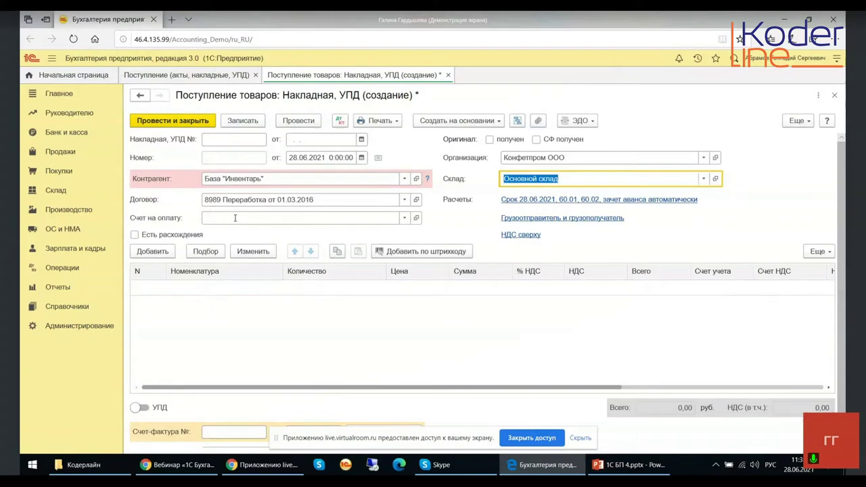
Step: Open the contract filled in on the receipt and expand its «Расчеты», «НДС» and «Подписи» sections for review
{"action": "left_click", "coordinate": [416, 201]}
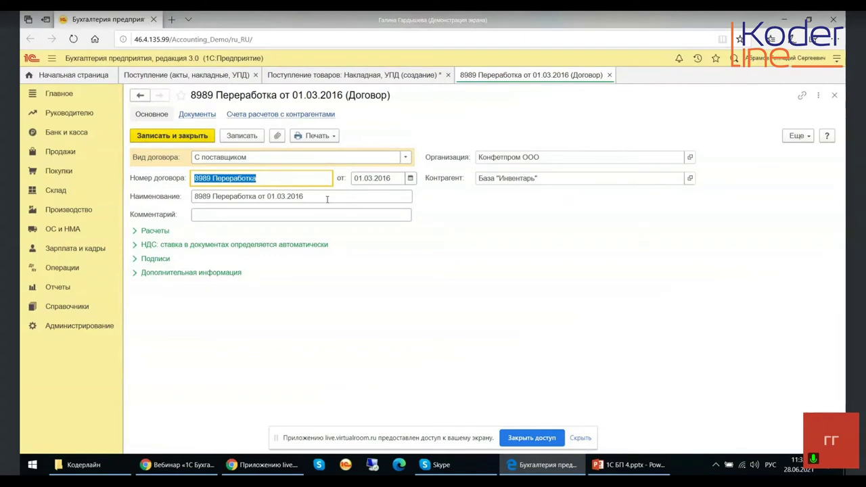
{"action": "left_click", "coordinate": [154, 231]}
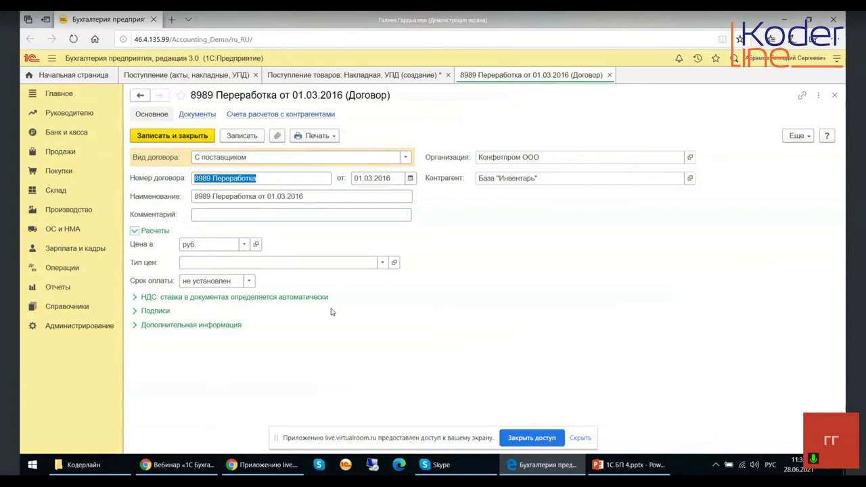
{"action": "left_click", "coordinate": [135, 298]}
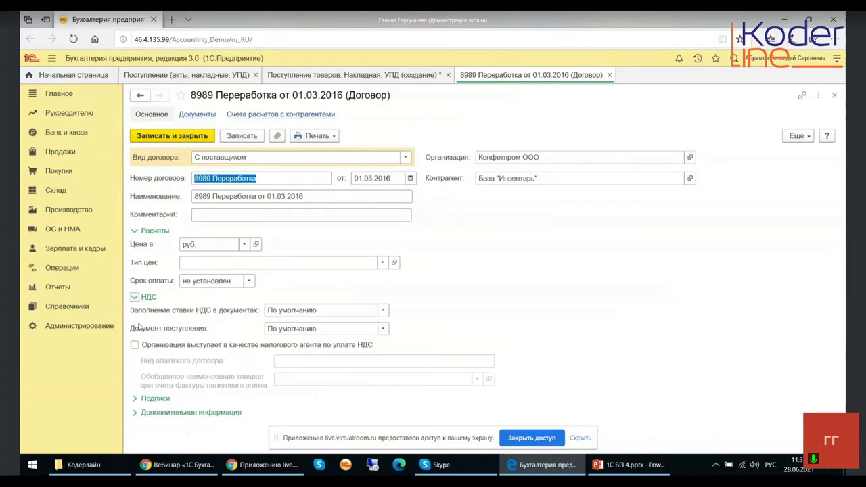
{"action": "left_click", "coordinate": [135, 400]}
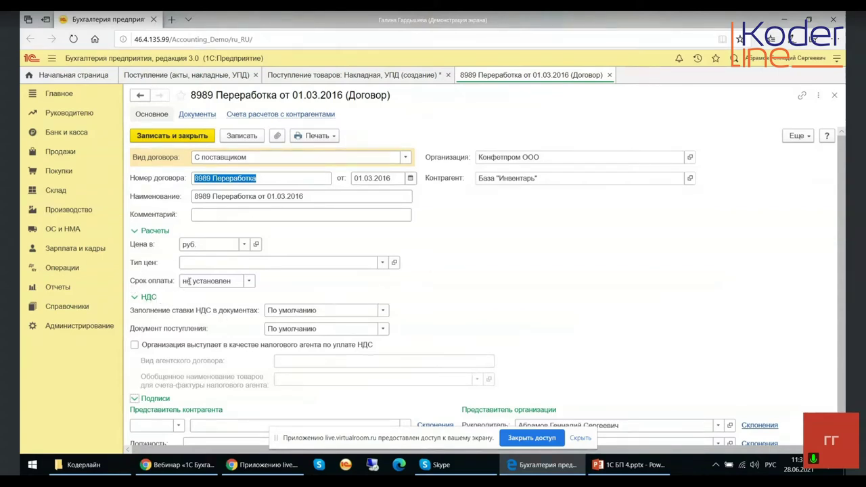
Step: Set the contract's price currency to USD with payment also in USD, postponing the Internet support login
{"action": "left_click", "coordinate": [243, 244]}
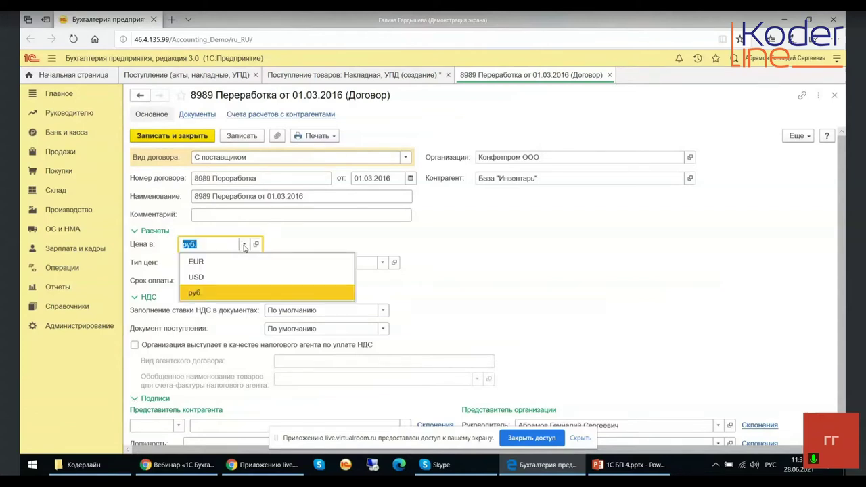
{"action": "left_click", "coordinate": [201, 279]}
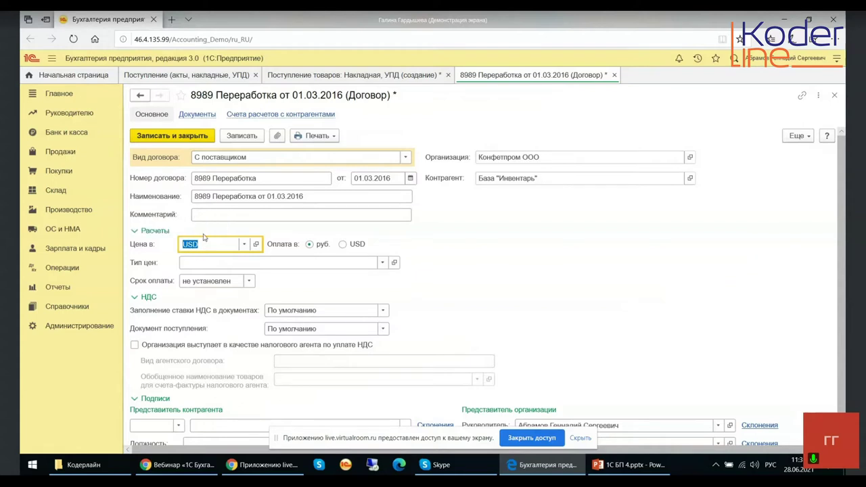
{"action": "left_click", "coordinate": [344, 246]}
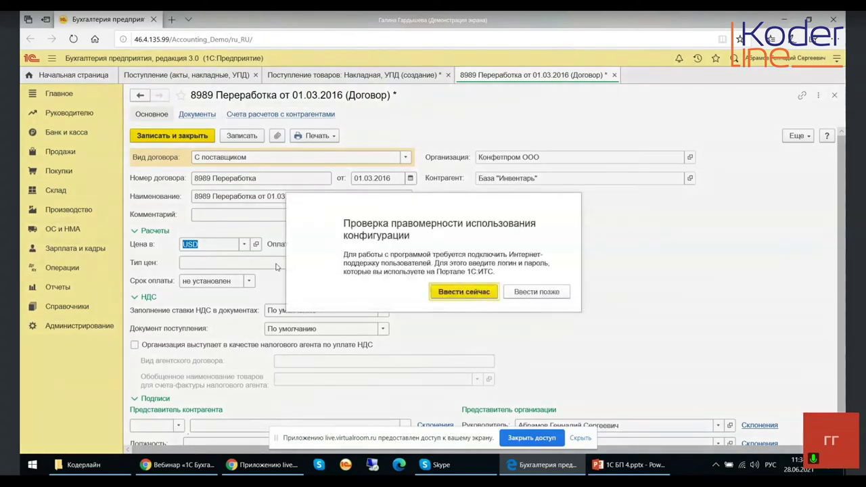
{"action": "left_click", "coordinate": [527, 291]}
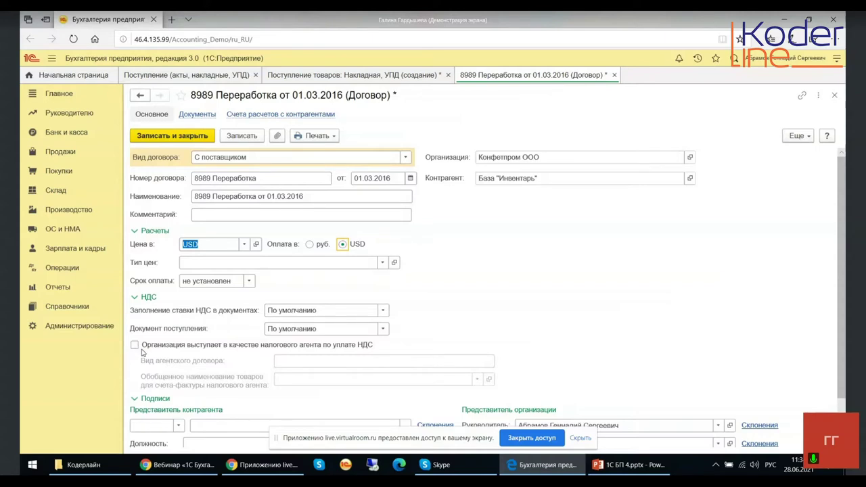
Step: Look through the contract's VAT settings, counterparty representative fields and «Дополнительная информация» section, including the contract's validity term
{"action": "scroll", "coordinate": [142, 351], "scroll_direction": "down", "scroll_amount": 2}
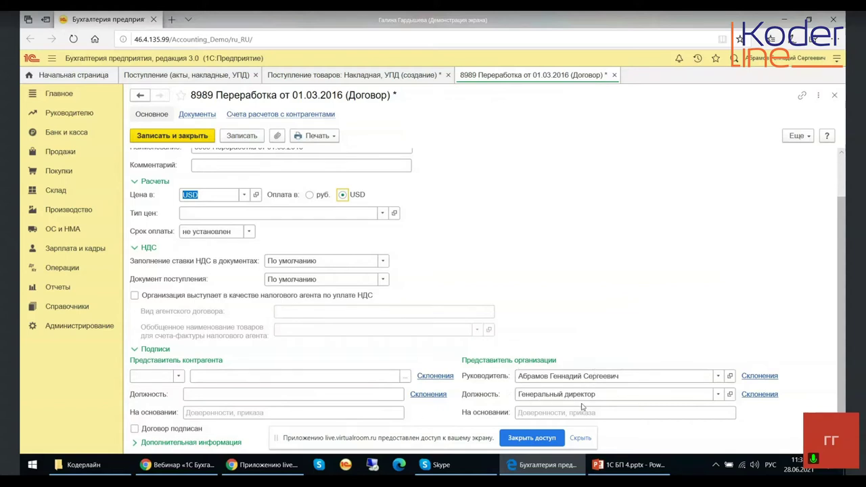
{"action": "left_click", "coordinate": [221, 378]}
{"action": "left_click", "coordinate": [216, 393]}
{"action": "left_click", "coordinate": [222, 412]}
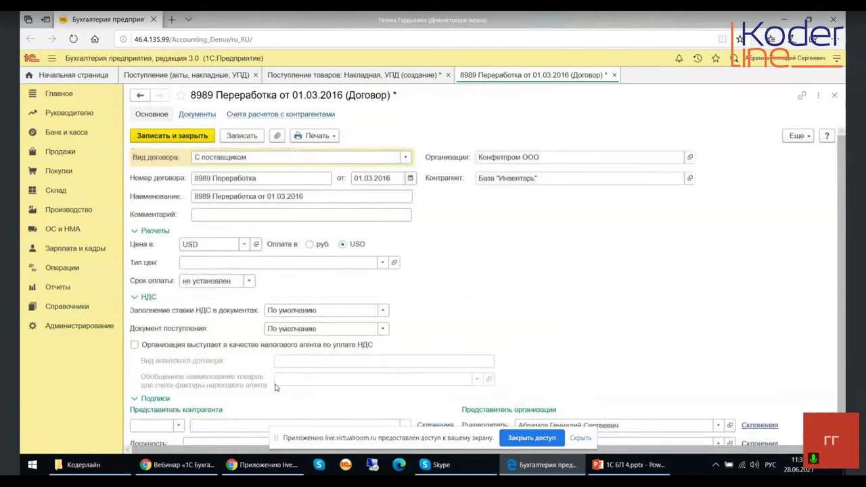
{"action": "scroll", "coordinate": [275, 387], "scroll_direction": "down", "scroll_amount": 3}
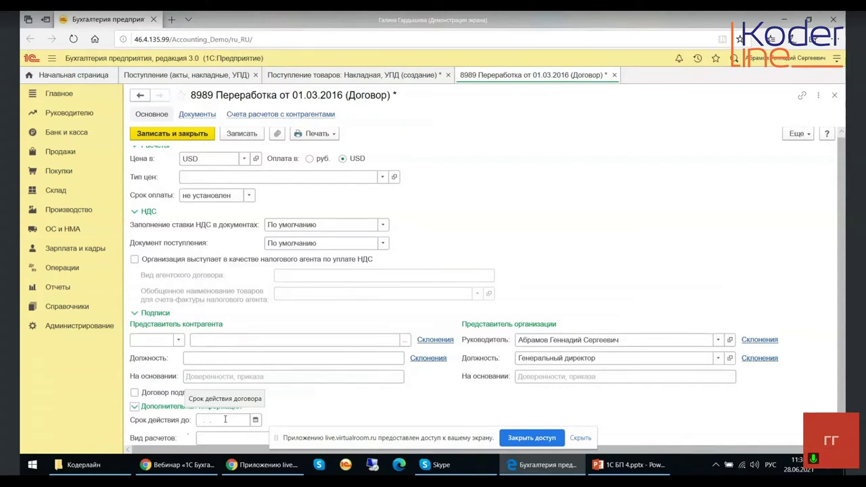
Step: Check which settlement types are available for the contract's «Вид расчетов» field, and view the documents recorded under the contract
{"action": "left_click", "coordinate": [580, 438]}
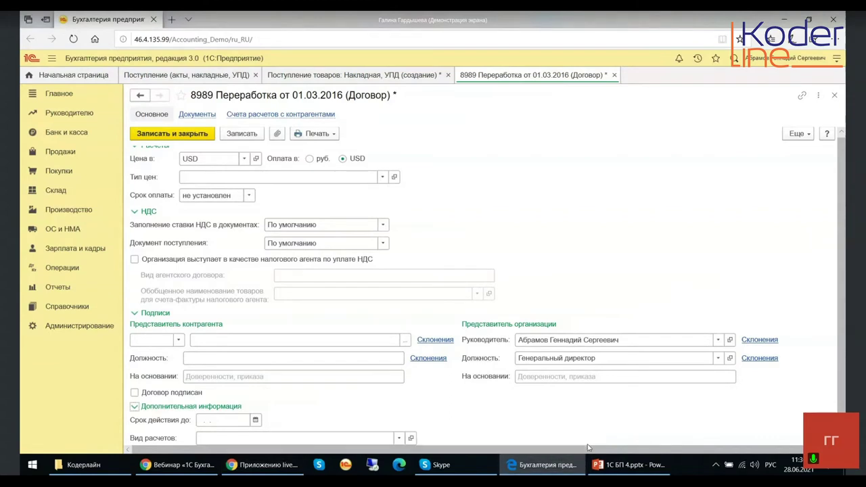
{"action": "left_click", "coordinate": [401, 440]}
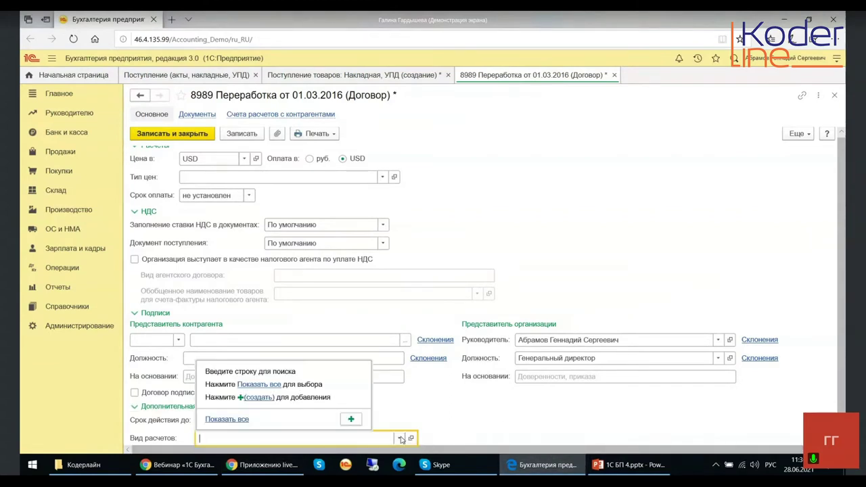
{"action": "left_click", "coordinate": [263, 385]}
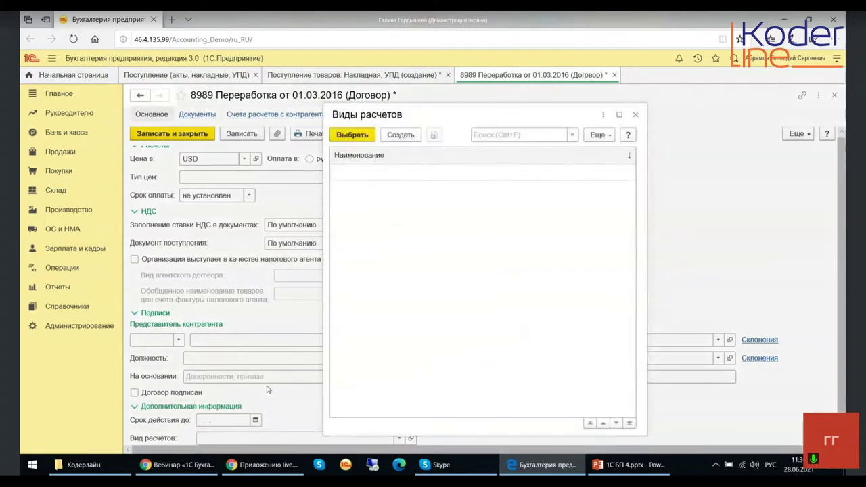
{"action": "left_click", "coordinate": [635, 114]}
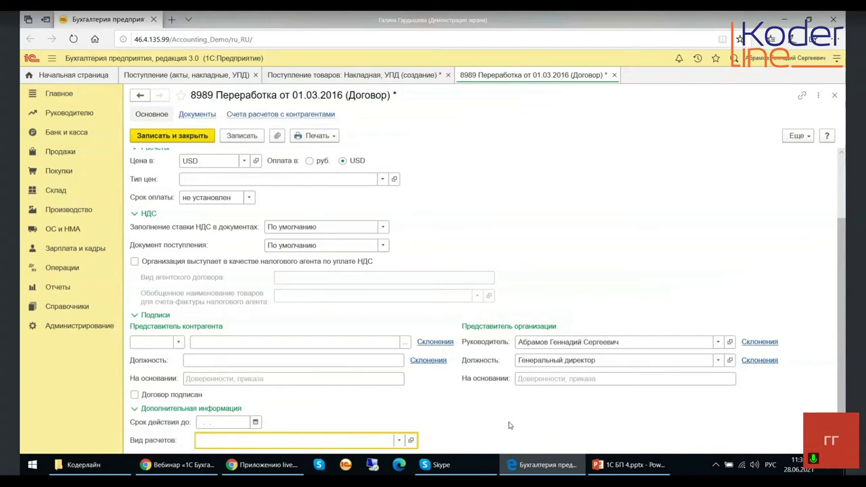
{"action": "scroll", "coordinate": [270, 313], "scroll_direction": "up", "scroll_amount": 3}
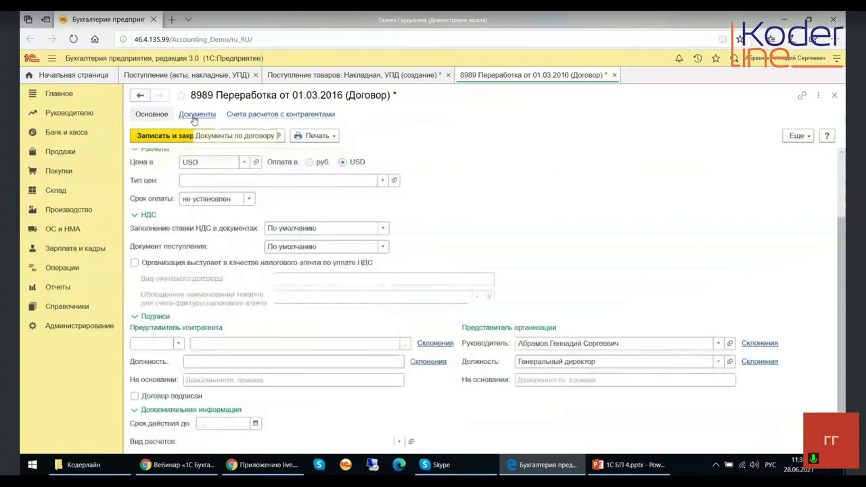
{"action": "left_click", "coordinate": [203, 115]}
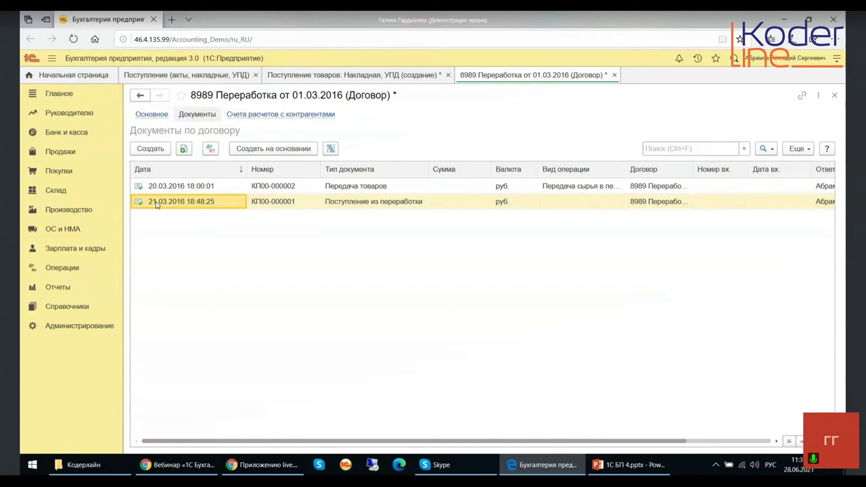
Step: Open the «Договор подряда» template from the contract templates directory
{"action": "left_click", "coordinate": [58, 308]}
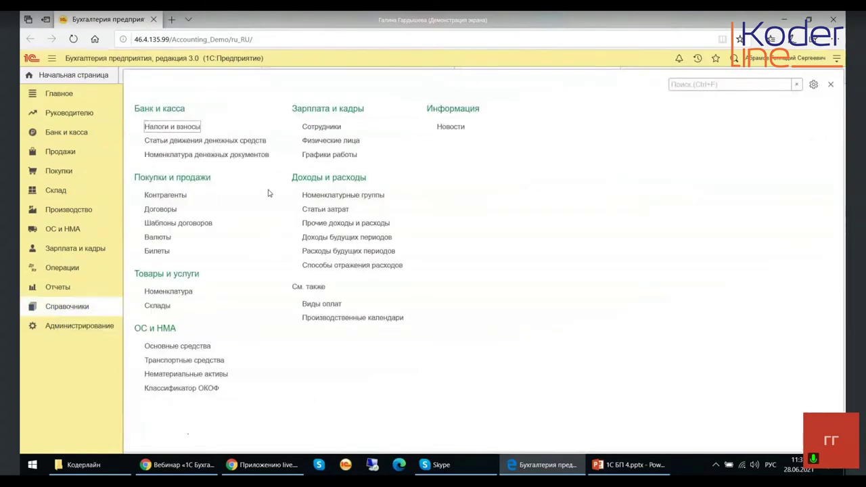
{"action": "left_click", "coordinate": [167, 229]}
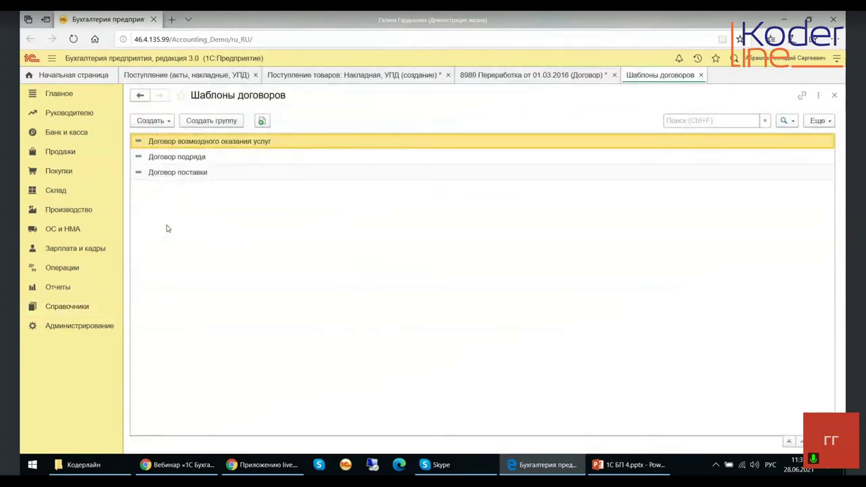
{"action": "double_click", "coordinate": [177, 157]}
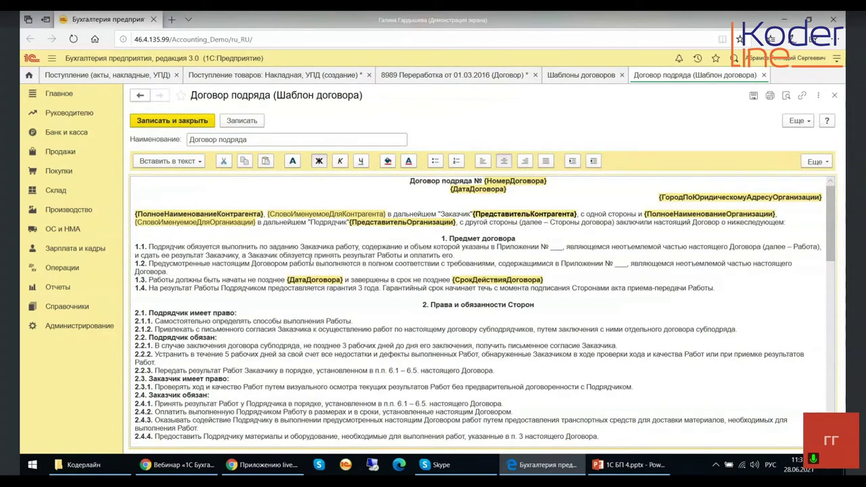
Step: Try deleting «тить его.» at the end of clause 1.1, look through the template text and close it without saving
{"action": "left_click_drag", "start_coordinate": [426, 256], "coordinate": [465, 259]}
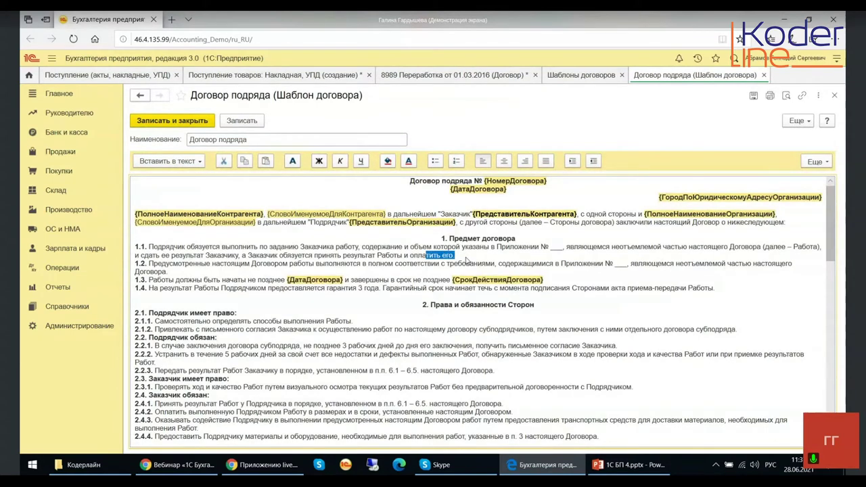
{"action": "key", "text": "Delete"}
{"action": "scroll", "coordinate": [460, 289], "scroll_direction": "down", "scroll_amount": 15}
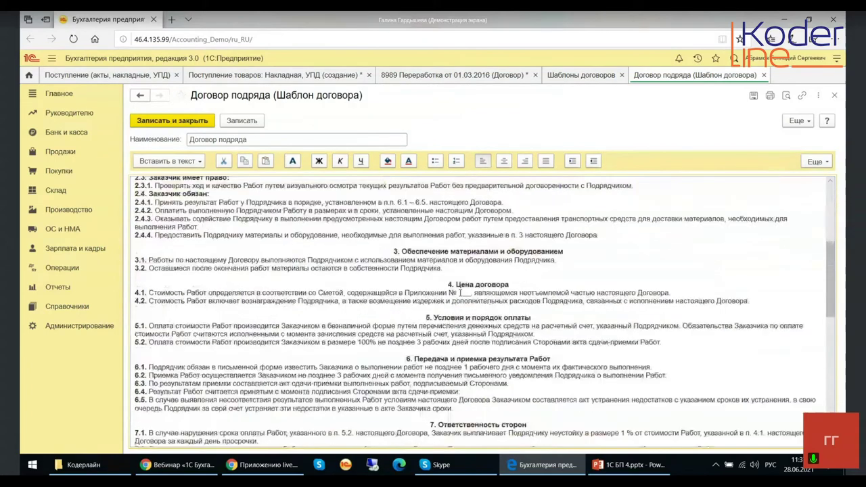
{"action": "scroll", "coordinate": [460, 292], "scroll_direction": "up", "scroll_amount": 5}
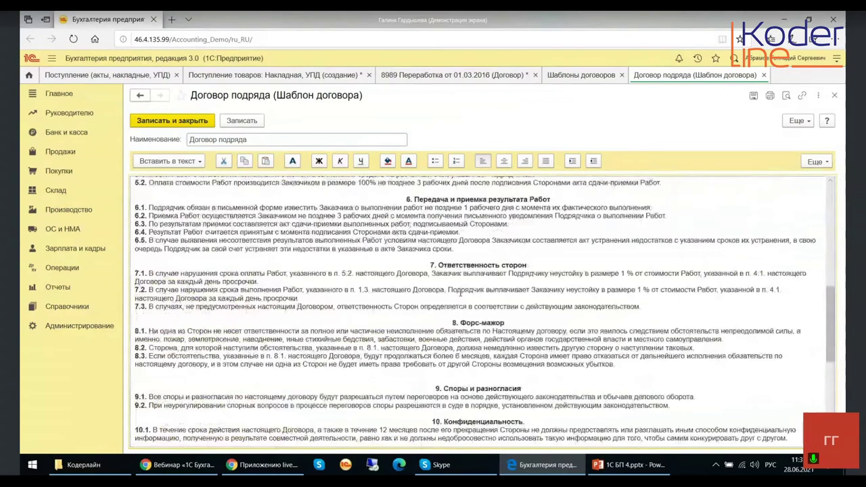
{"action": "scroll", "coordinate": [460, 292], "scroll_direction": "up", "scroll_amount": 5}
{"action": "scroll", "coordinate": [460, 292], "scroll_direction": "up", "scroll_amount": 5}
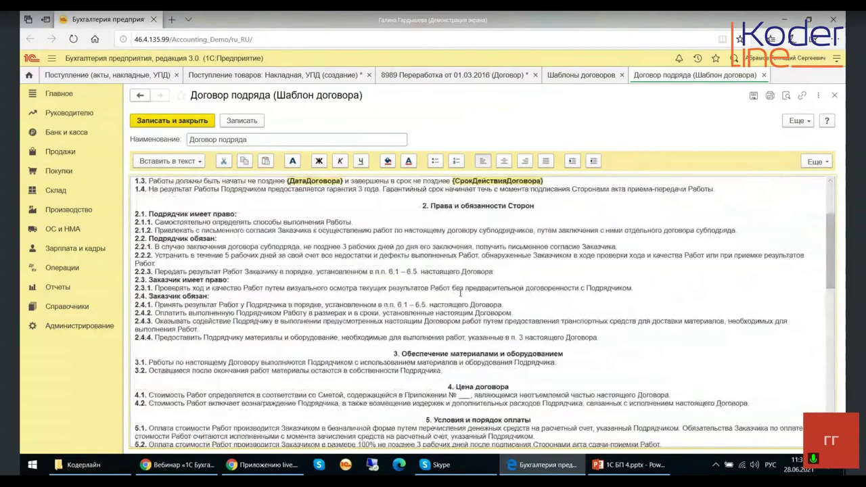
{"action": "scroll", "coordinate": [460, 292], "scroll_direction": "up", "scroll_amount": 5}
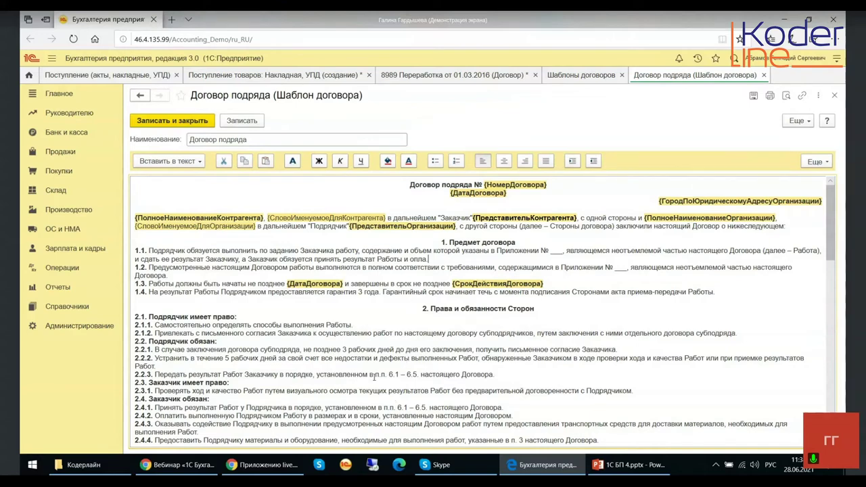
{"action": "left_click", "coordinate": [769, 76]}
{"action": "left_click", "coordinate": [452, 269]}
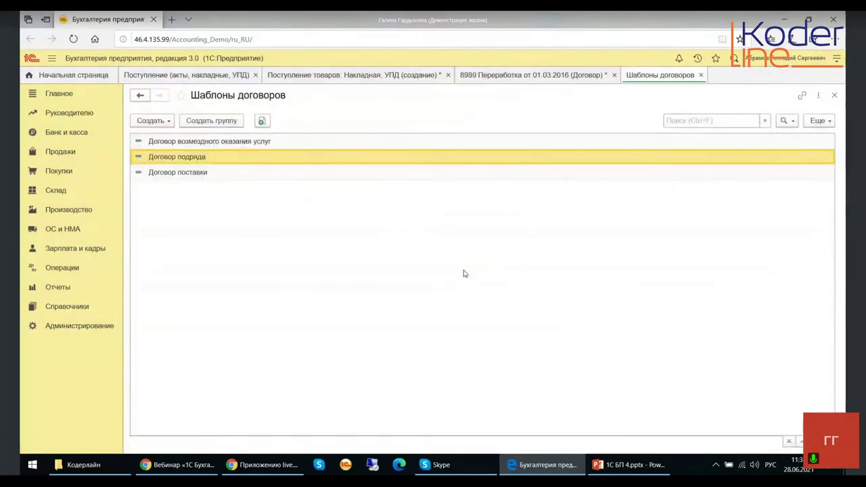
Step: Close the contract templates list and the contract, discarding the contract's unsaved changes, to return to the goods receipt
{"action": "left_click", "coordinate": [700, 75]}
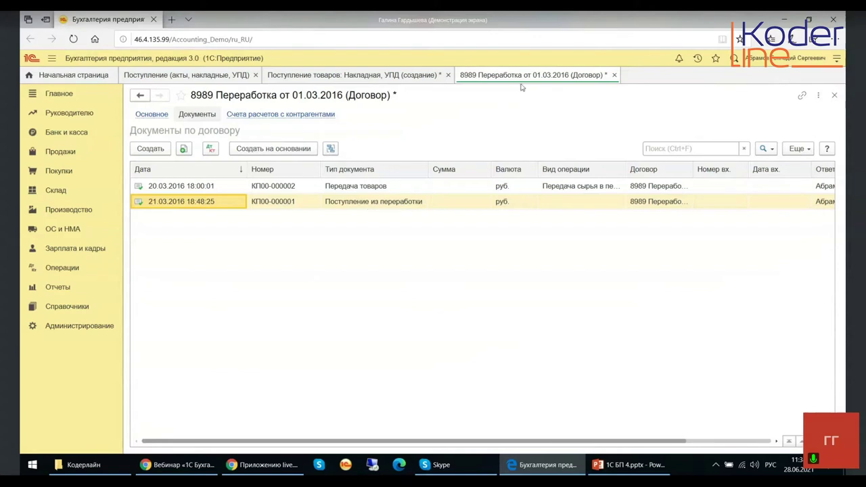
{"action": "left_click", "coordinate": [614, 75]}
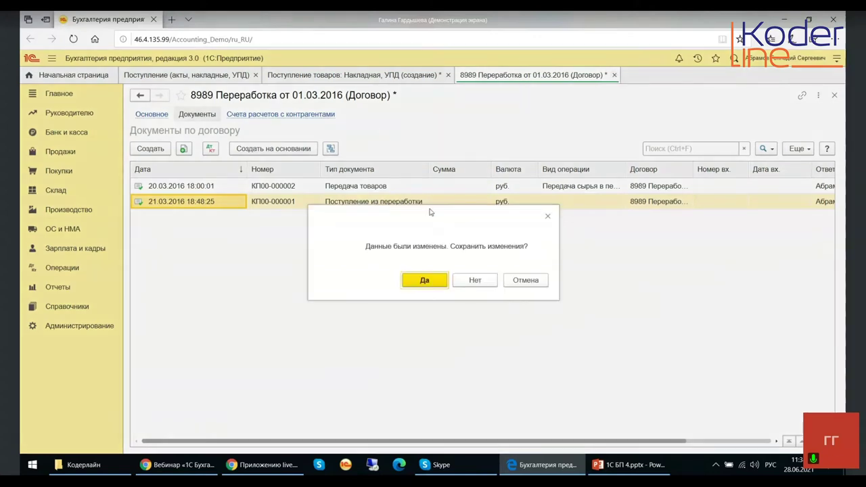
{"action": "left_click", "coordinate": [483, 282]}
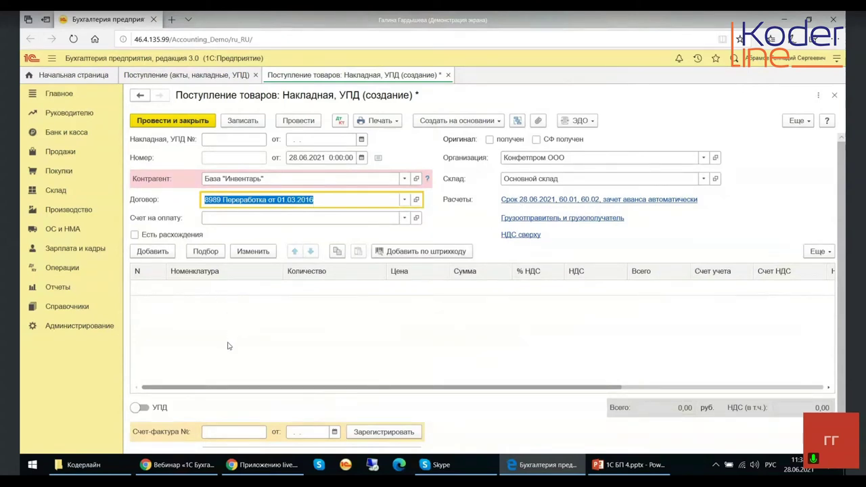
Step: Look at the full list of supplier invoices available for the receipt's «Счет на оплату» field, without selecting one
{"action": "left_click", "coordinate": [404, 218]}
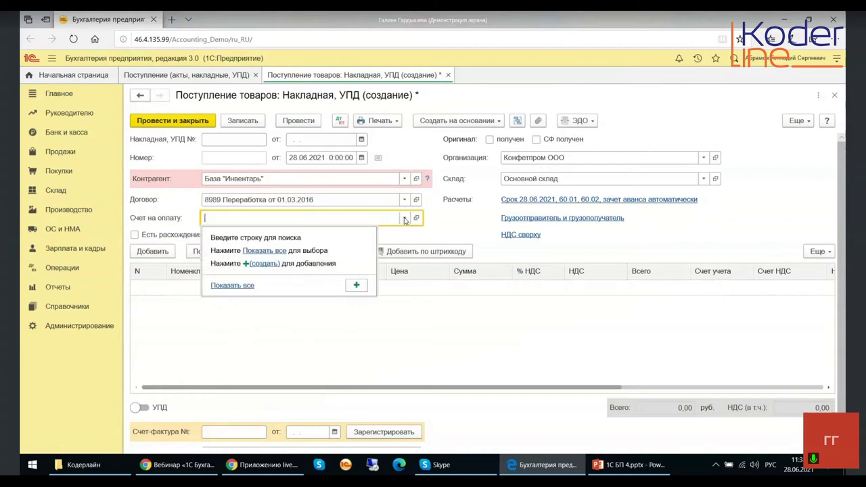
{"action": "key", "text": "Escape"}
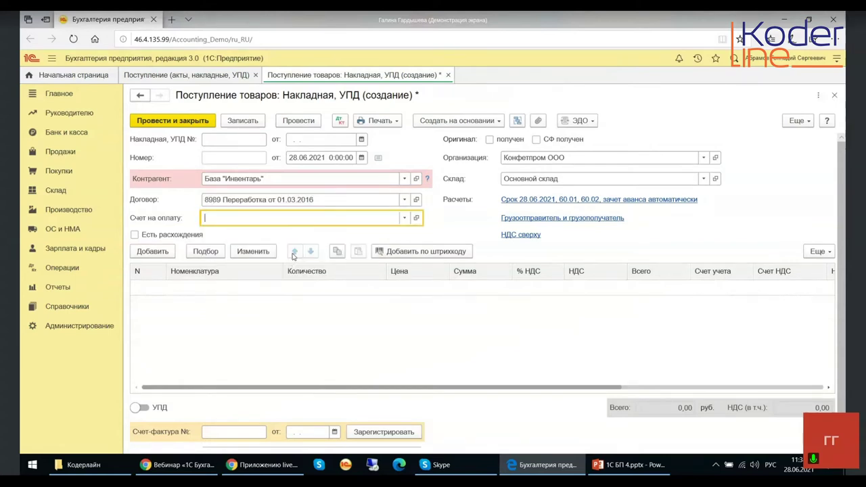
{"action": "key", "text": "F4"}
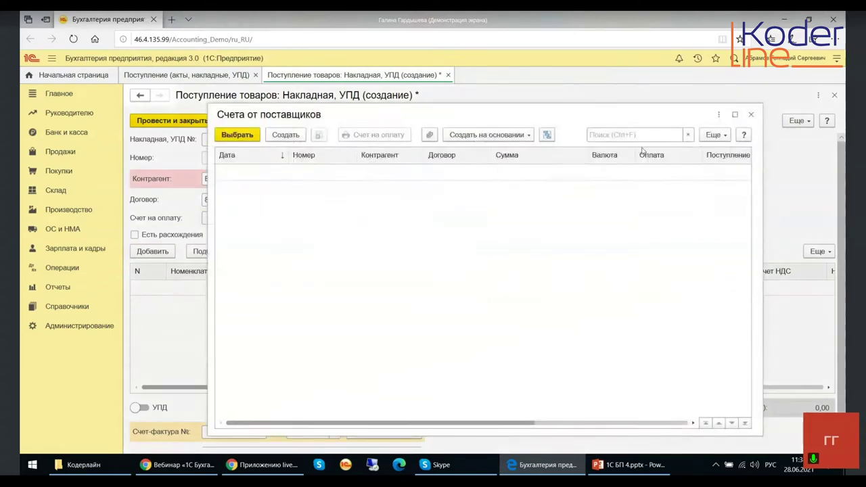
{"action": "left_click", "coordinate": [750, 115]}
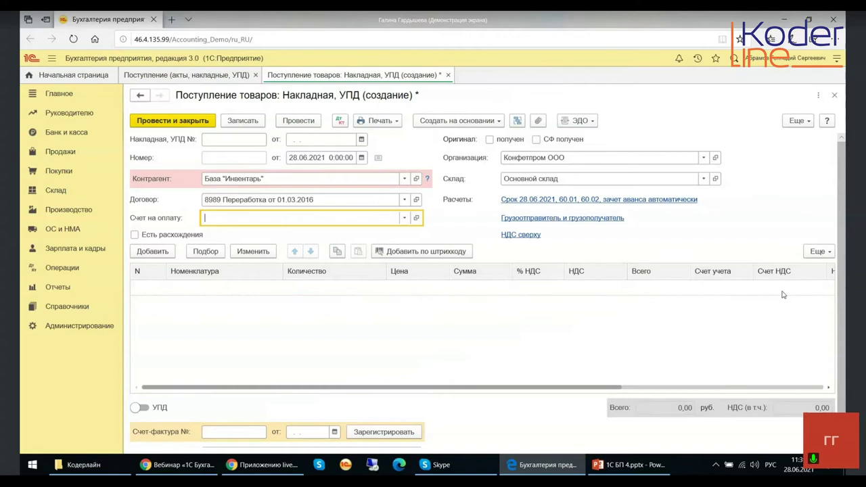
Step: Try enabling the «УПД» option on the goods receipt and disable it again
{"action": "left_click", "coordinate": [139, 409]}
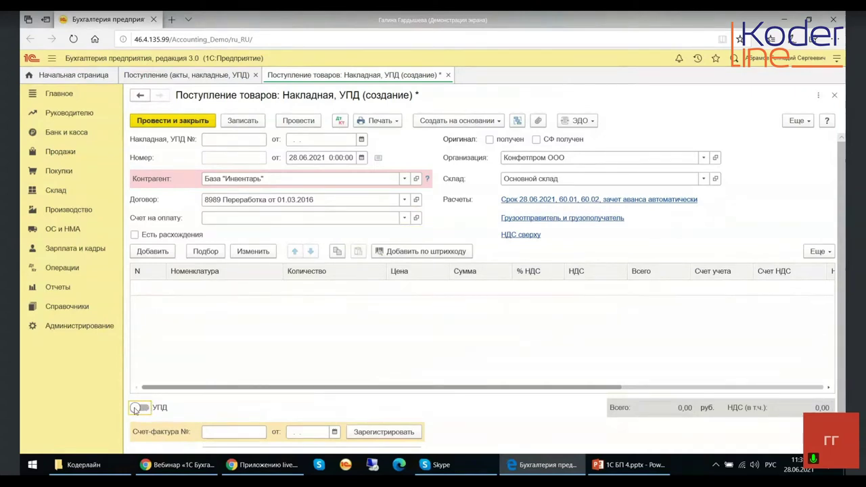
{"action": "left_click", "coordinate": [135, 408]}
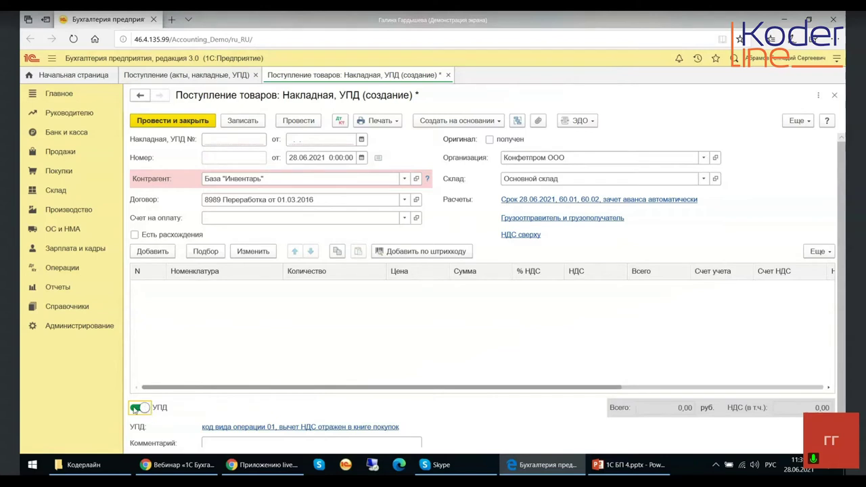
{"action": "left_click", "coordinate": [135, 408]}
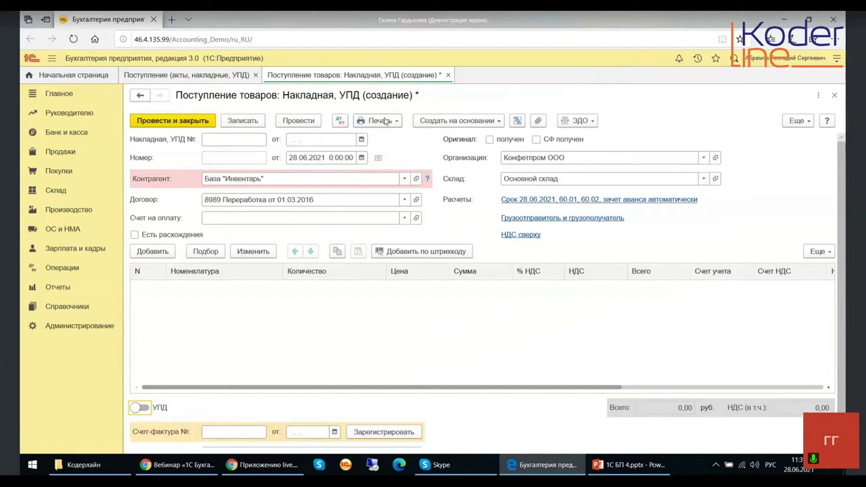
Step: Look through the receipt's available print forms and the item selection window for goods, without choosing anything
{"action": "left_click", "coordinate": [386, 123]}
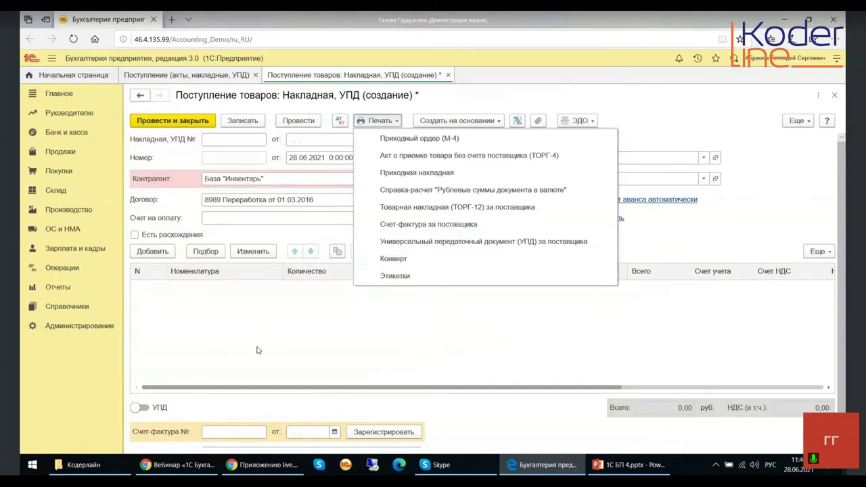
{"action": "left_click", "coordinate": [267, 367]}
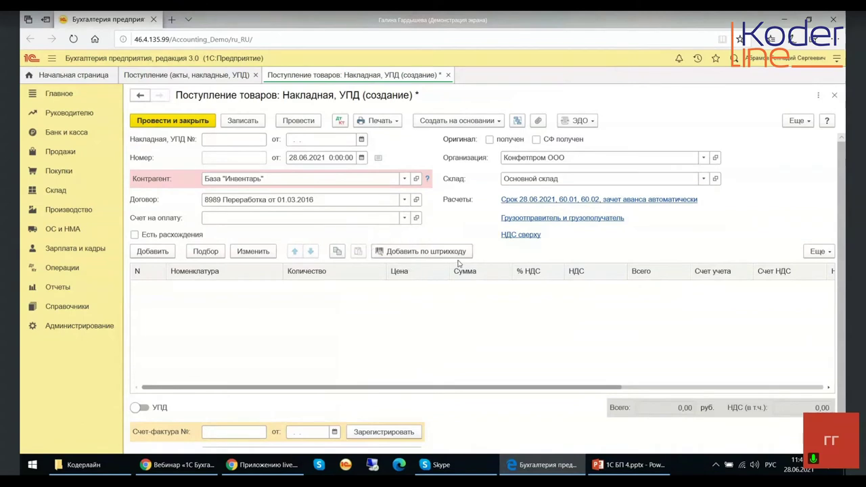
{"action": "left_click", "coordinate": [213, 251]}
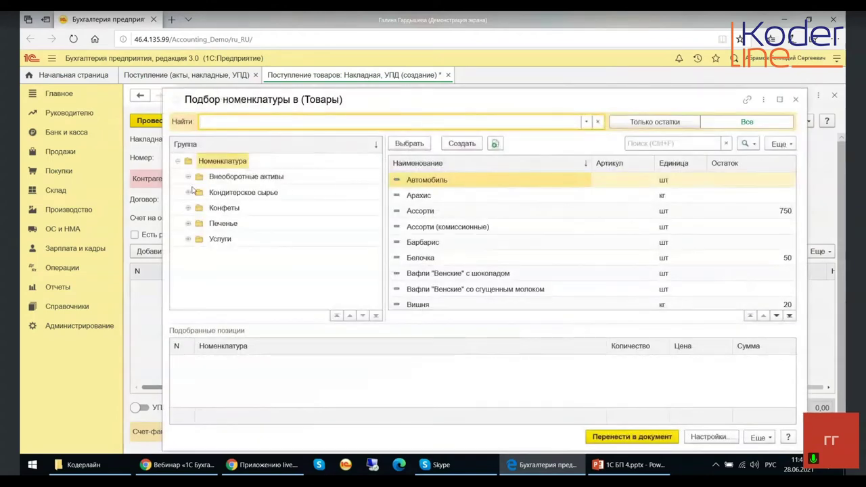
{"action": "left_click", "coordinate": [795, 99]}
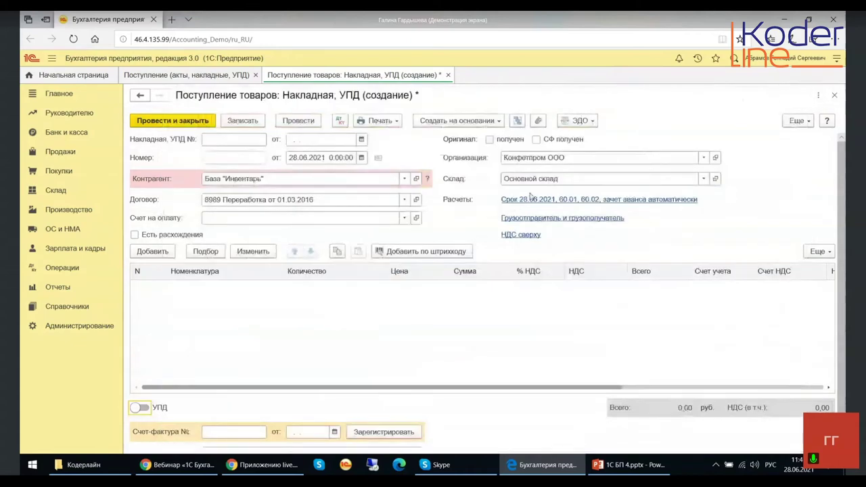
Step: Open the receipt's «Изменение таблицы товаров» dialog and view the document types available for adding goods from a document
{"action": "left_click", "coordinate": [245, 251]}
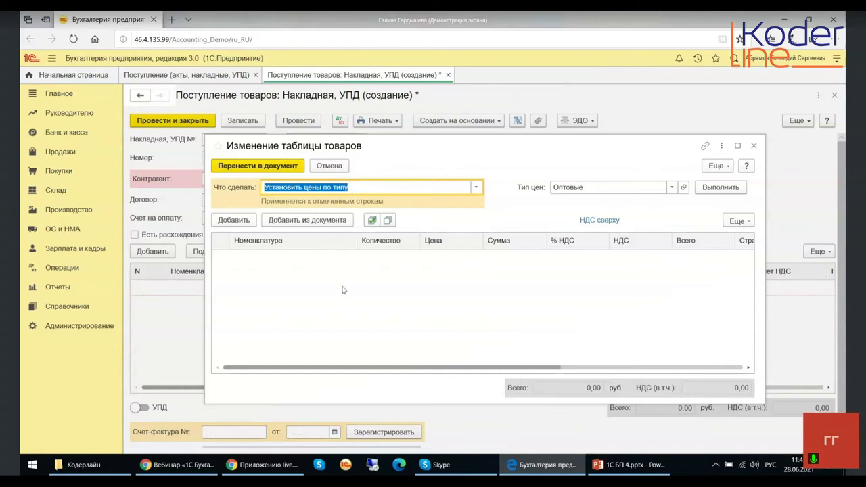
{"action": "left_click", "coordinate": [315, 223]}
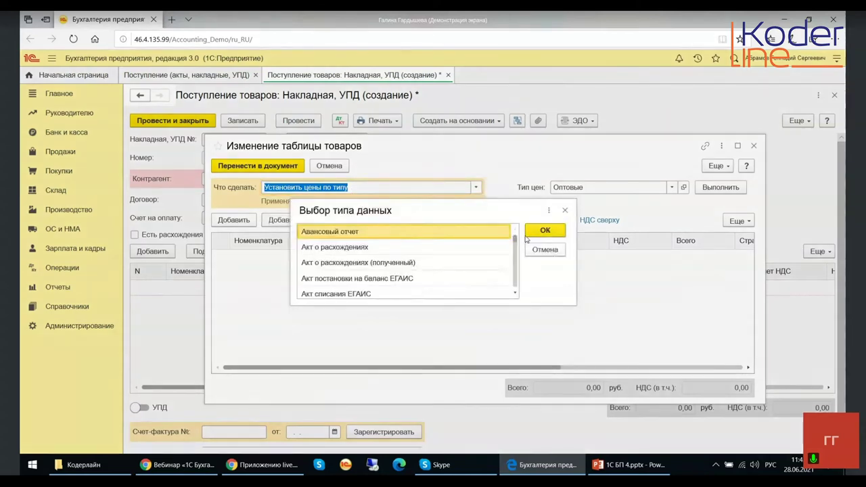
{"action": "left_click", "coordinate": [564, 210]}
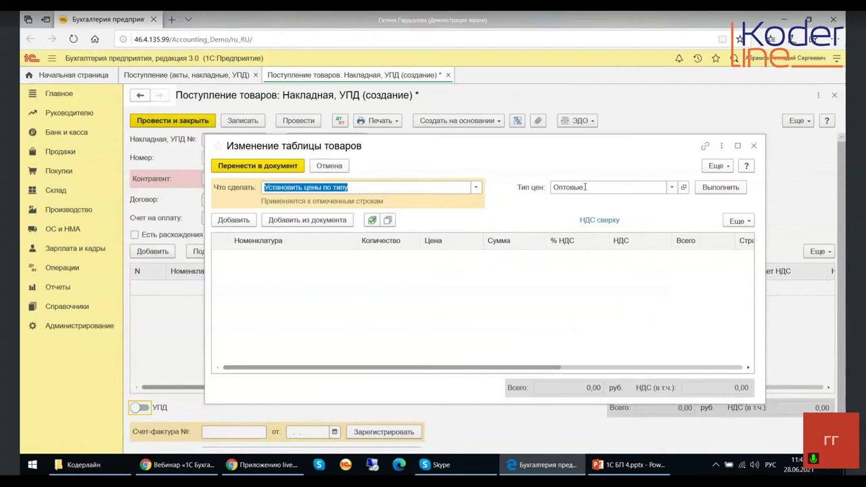
Step: Add an empty row in «Изменение таблицы товаров» and view the item catalogue for it without choosing an item
{"action": "left_click", "coordinate": [585, 187]}
{"action": "left_click", "coordinate": [240, 221]}
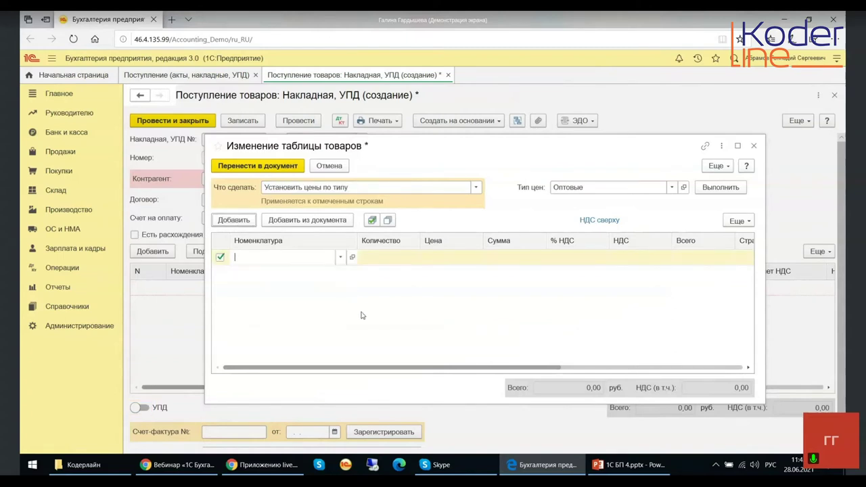
{"action": "key", "text": "F4"}
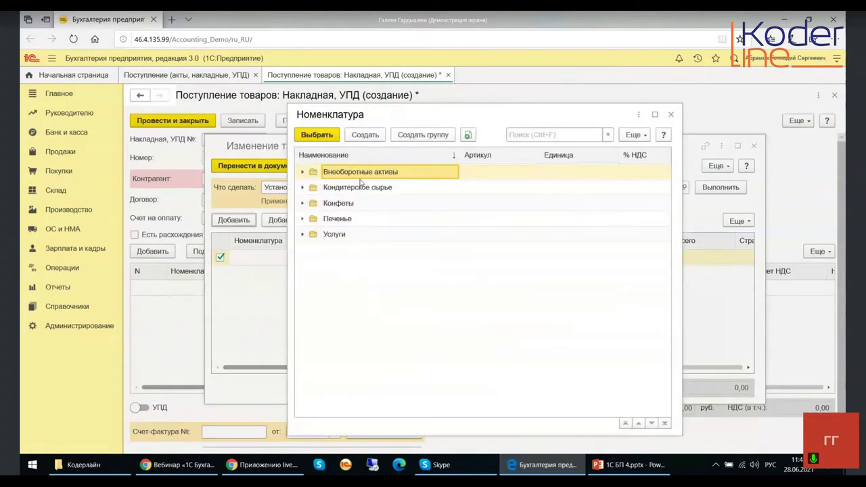
{"action": "left_click", "coordinate": [670, 115]}
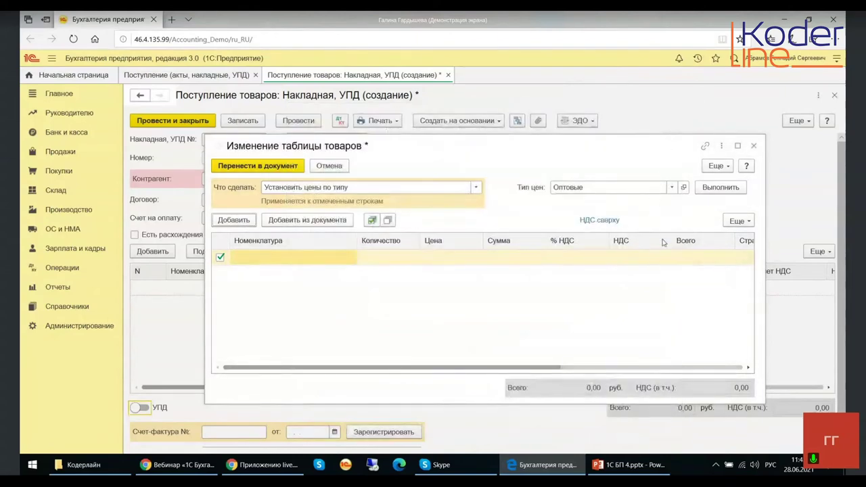
Step: Close the «Изменение таблицы товаров» dialog and the new goods receipt, discarding the unsaved changes
{"action": "left_click", "coordinate": [753, 146]}
{"action": "left_click", "coordinate": [440, 284]}
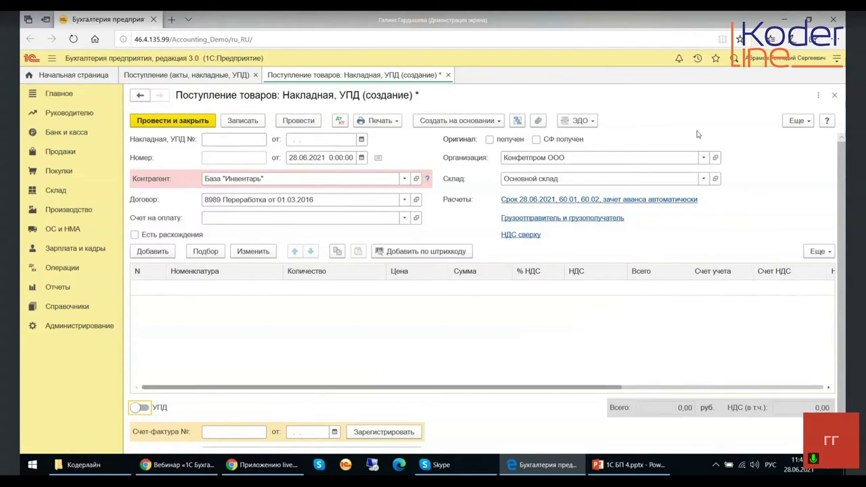
{"action": "left_click", "coordinate": [836, 96]}
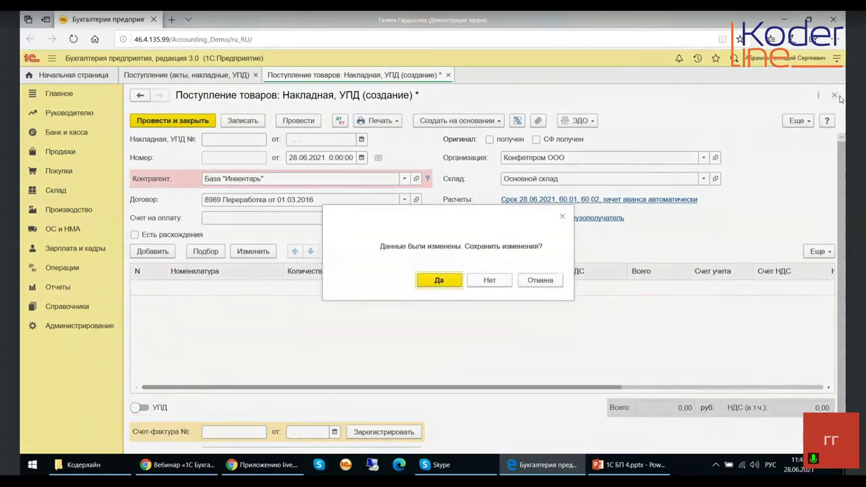
{"action": "left_click", "coordinate": [487, 280]}
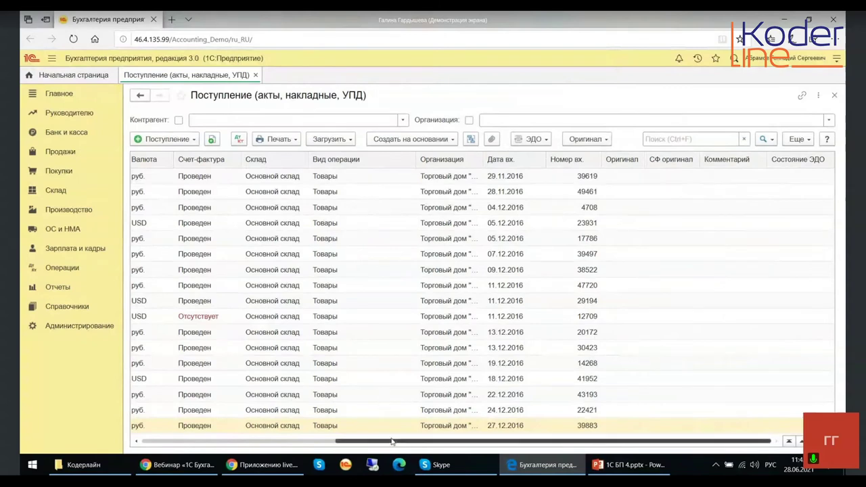
Step: Open the «Конфетпром ООО» receipt dated 13.12.2016 from the receipts list, postponing the Internet support login request
{"action": "left_click_drag", "start_coordinate": [368, 442], "coordinate": [176, 443]}
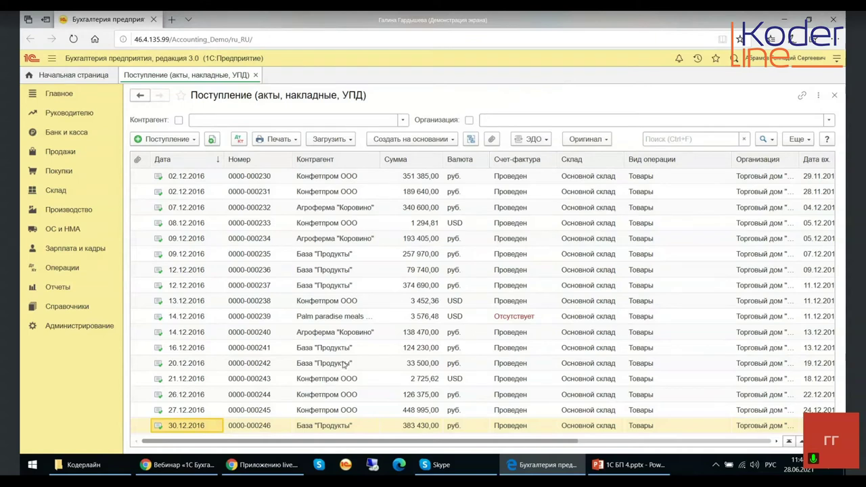
{"action": "left_click", "coordinate": [333, 318]}
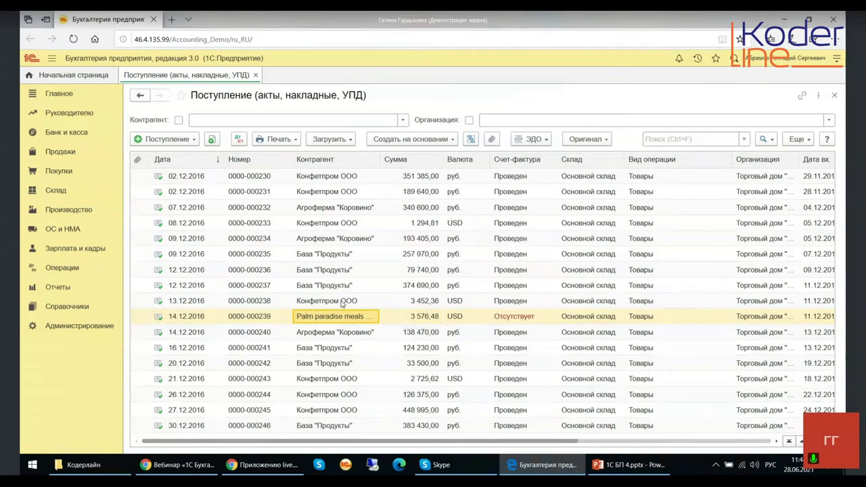
{"action": "left_click", "coordinate": [338, 302]}
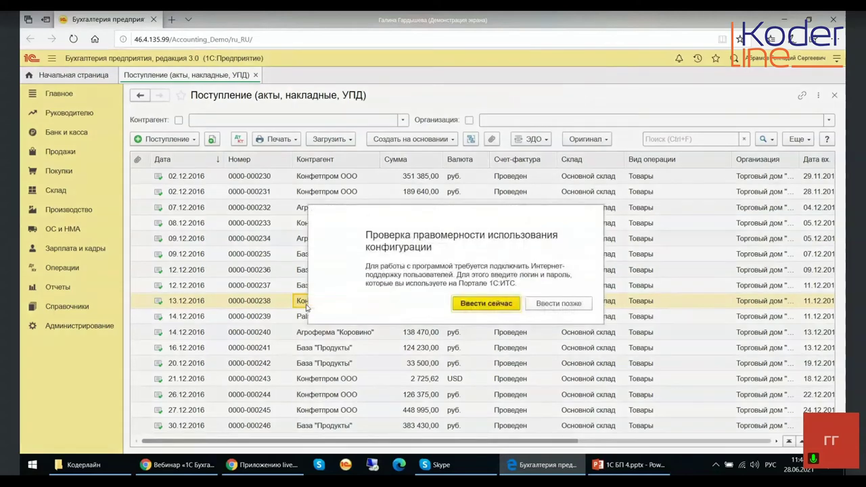
{"action": "left_click", "coordinate": [536, 306]}
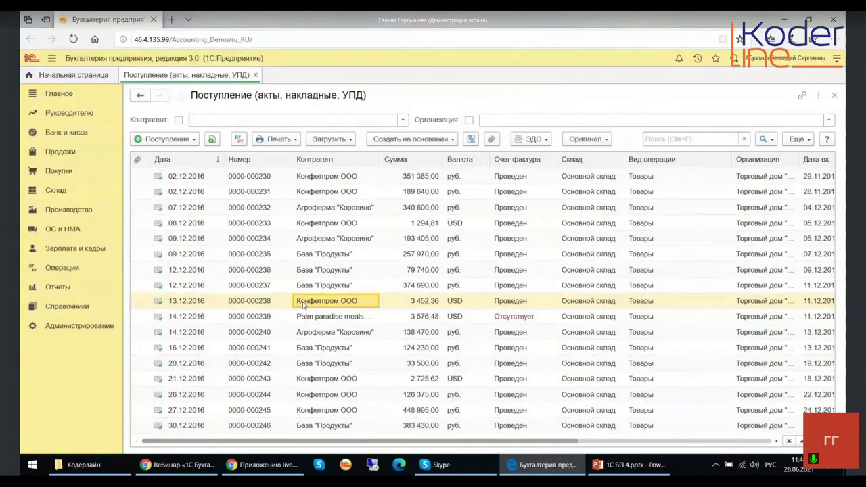
{"action": "double_click", "coordinate": [302, 305]}
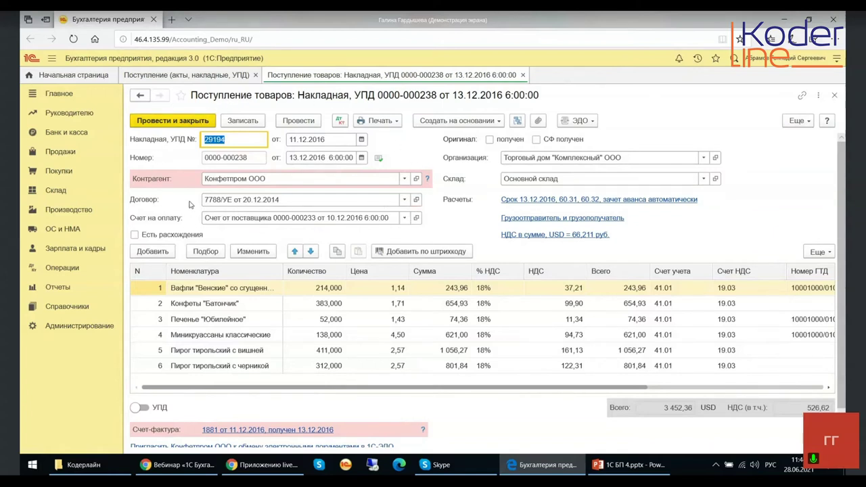
Step: Open the receipt's contract, view its «Расчеты» settings and «Счета расчетов с контрагентами», and close it
{"action": "left_click", "coordinate": [417, 200]}
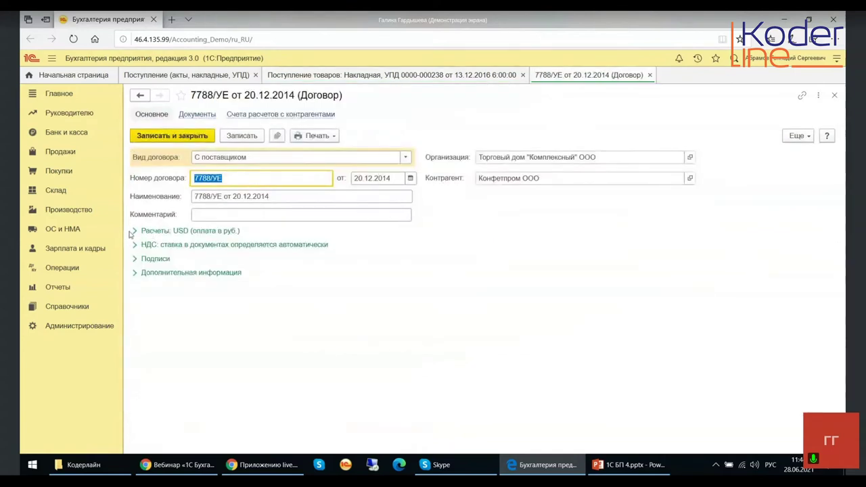
{"action": "left_click", "coordinate": [135, 231]}
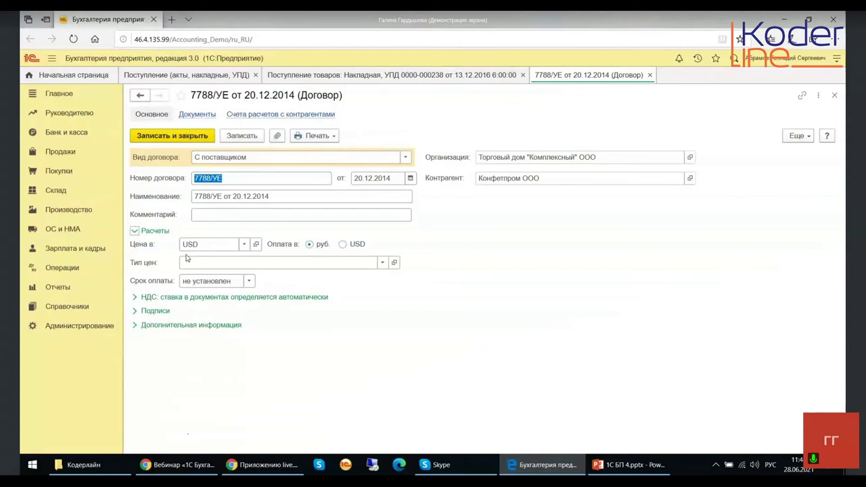
{"action": "left_click", "coordinate": [263, 115]}
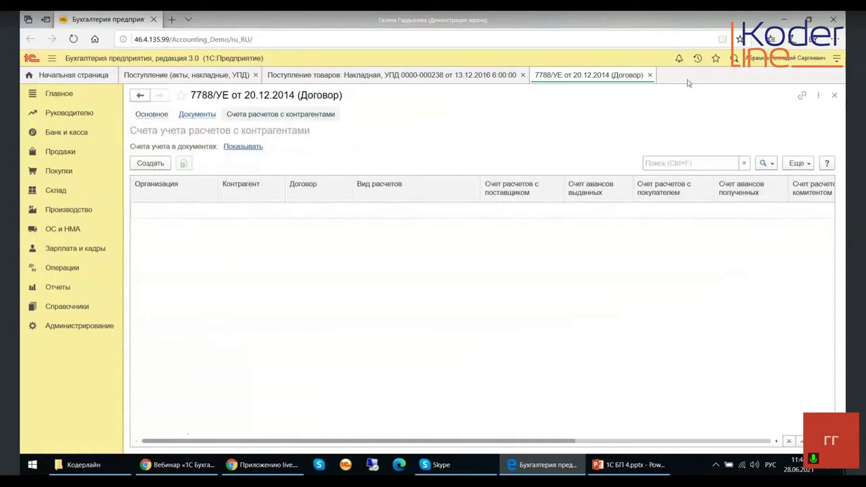
{"action": "left_click", "coordinate": [649, 75]}
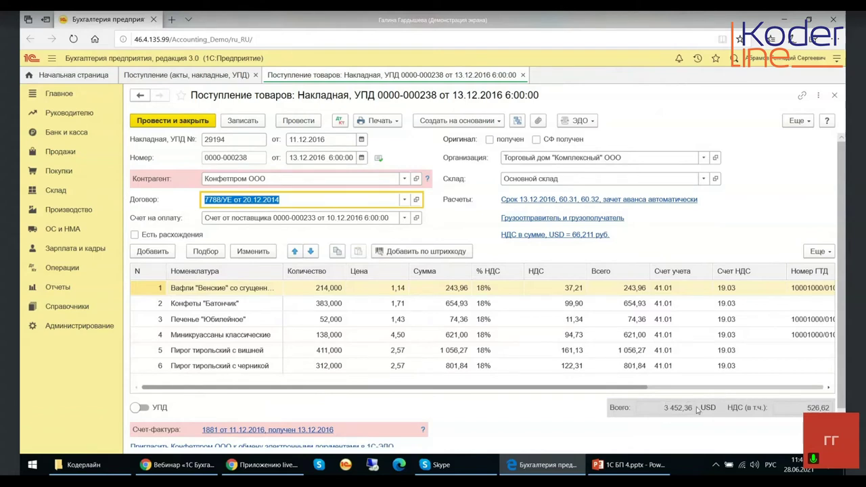
Step: Create a «ГТД по импорту» based on the receipt and look over its «Разделы ГТД» and «Главное» pages
{"action": "left_click", "coordinate": [445, 123]}
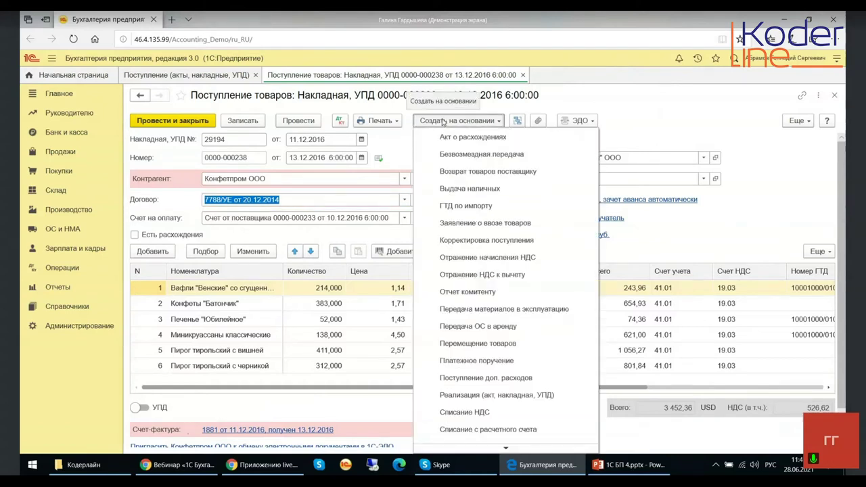
{"action": "left_click", "coordinate": [475, 209]}
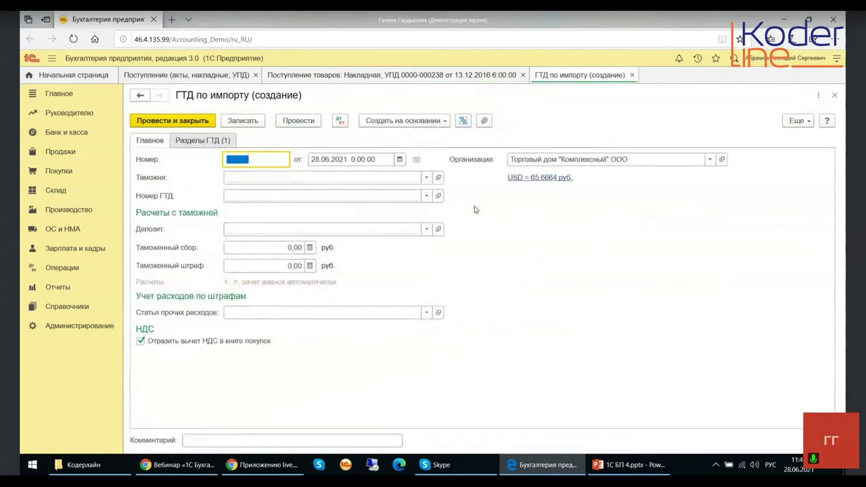
{"action": "left_click", "coordinate": [182, 142]}
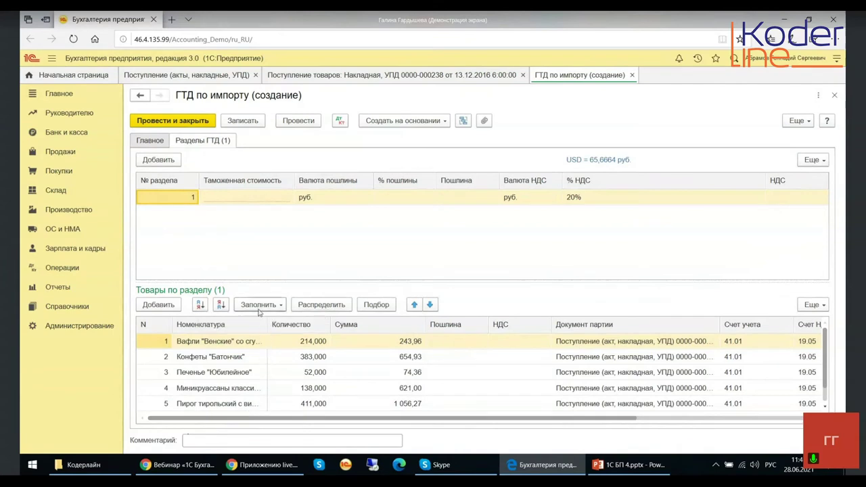
{"action": "left_click", "coordinate": [152, 140]}
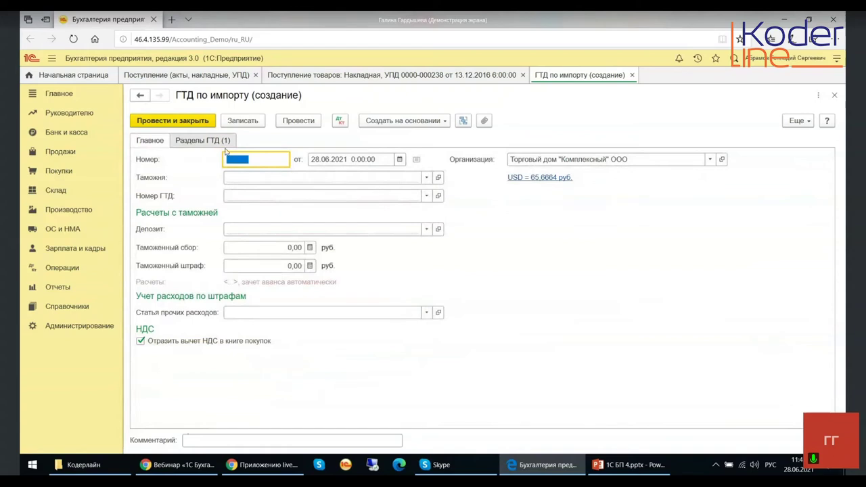
Step: View the choices for «Таможня» and the creation form for «Номер ГТД» without entering or saving anything
{"action": "left_click", "coordinate": [424, 180]}
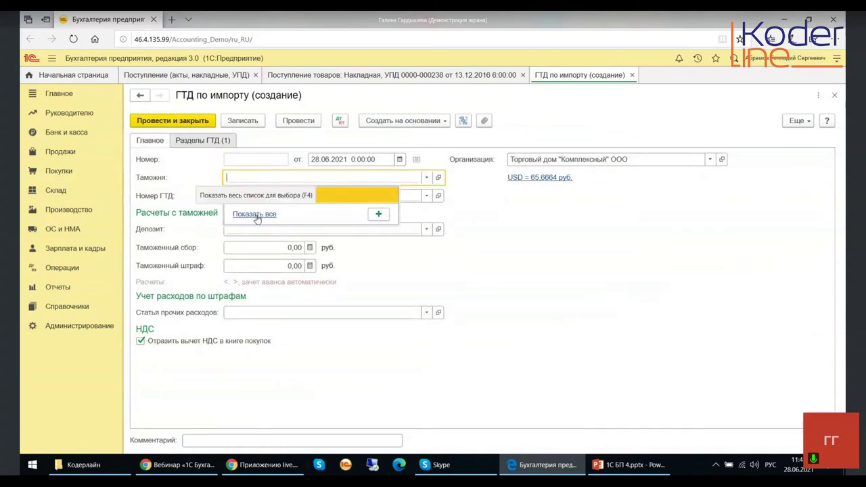
{"action": "left_click", "coordinate": [486, 214]}
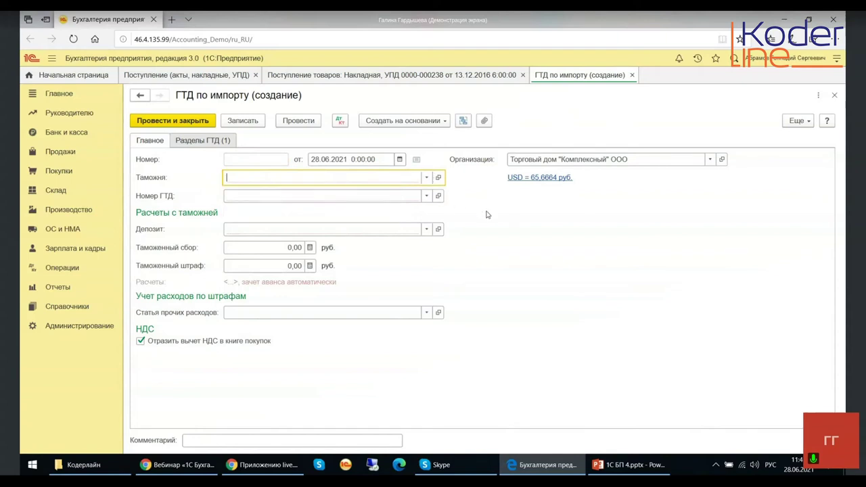
{"action": "left_click", "coordinate": [426, 196]}
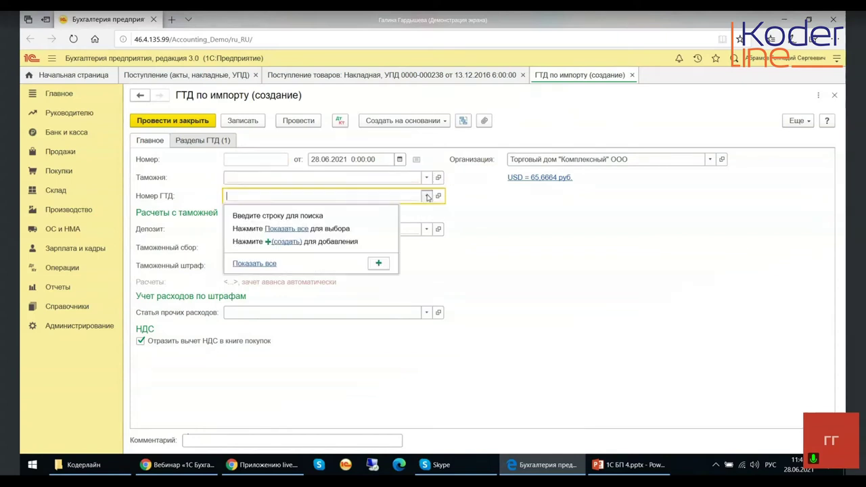
{"action": "left_click", "coordinate": [282, 242]}
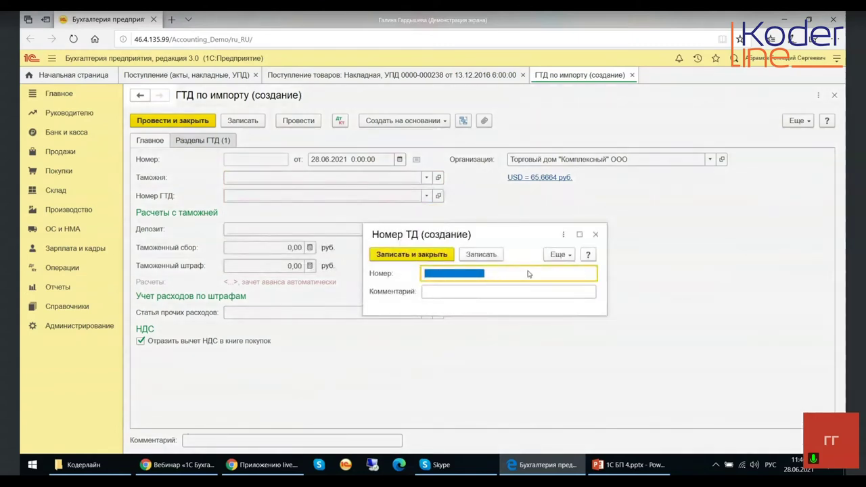
{"action": "left_click", "coordinate": [595, 234]}
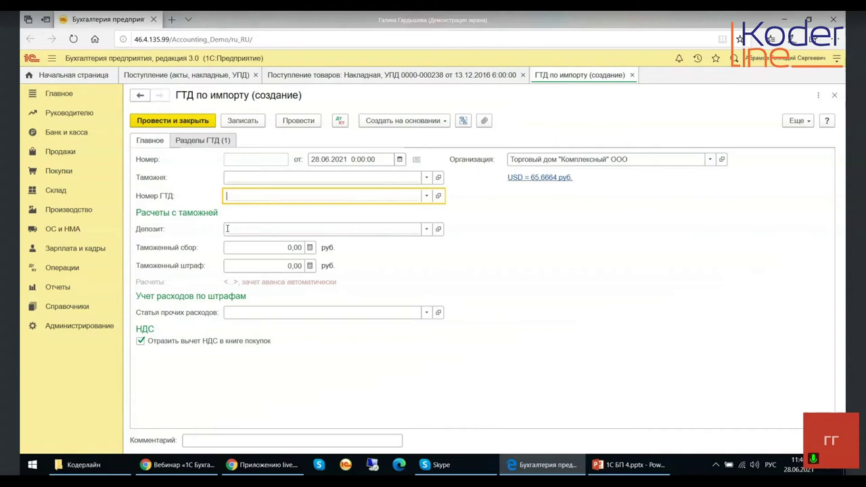
Step: Go over the deposit, customs fee and fine fields, and browse the «Прочие доходы и расходы» items for «Статья прочих расходов» without choosing one
{"action": "left_click", "coordinate": [228, 228]}
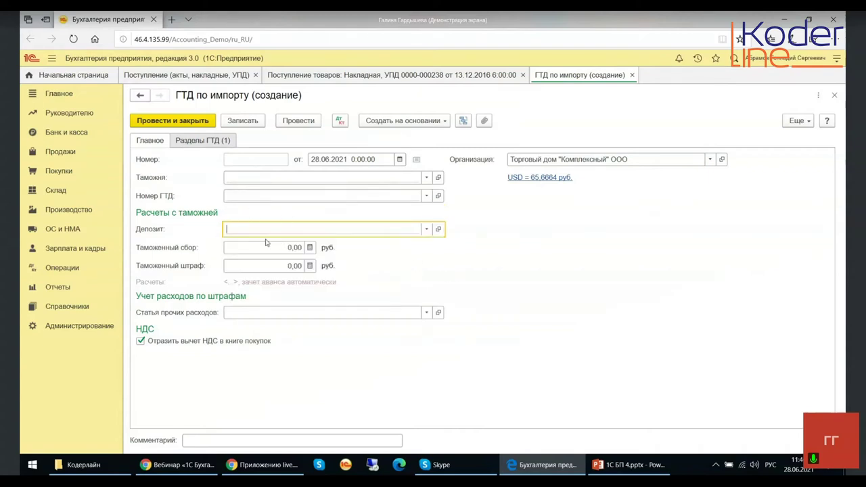
{"action": "left_click", "coordinate": [263, 247]}
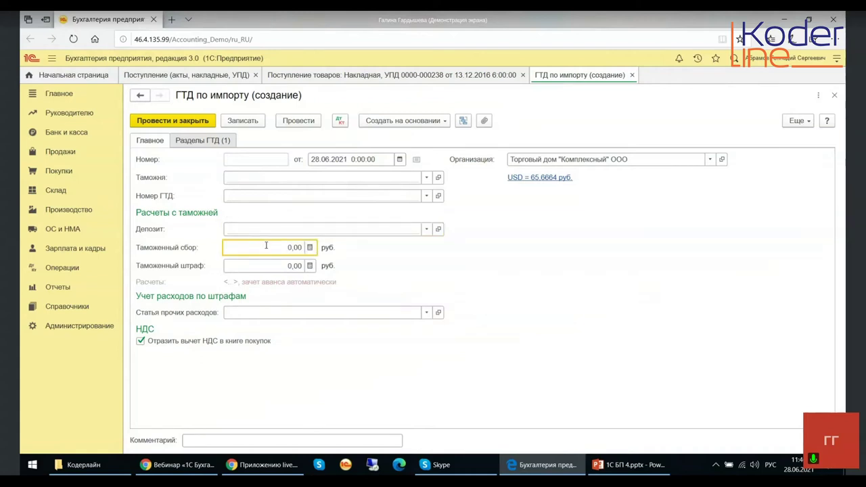
{"action": "left_click", "coordinate": [283, 265]}
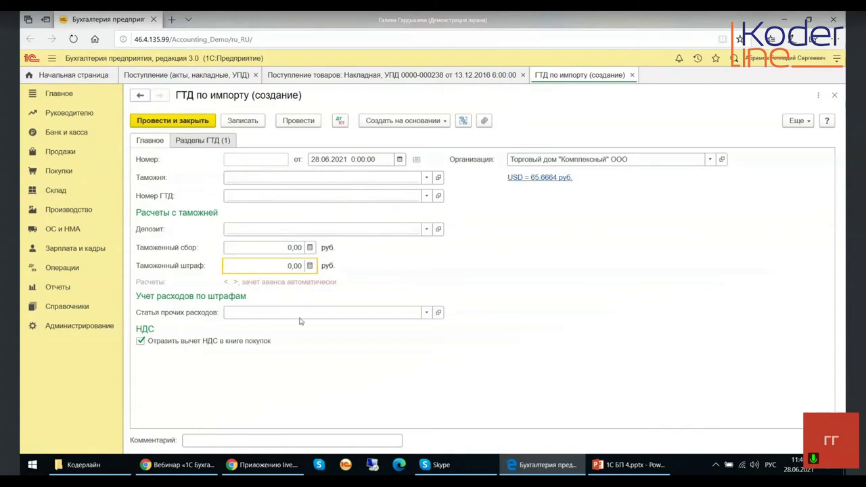
{"action": "left_click", "coordinate": [420, 316]}
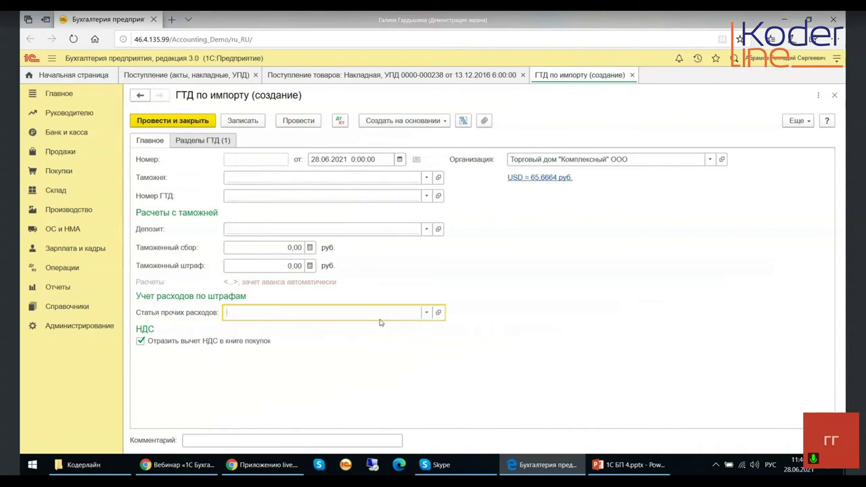
{"action": "key", "text": "F4"}
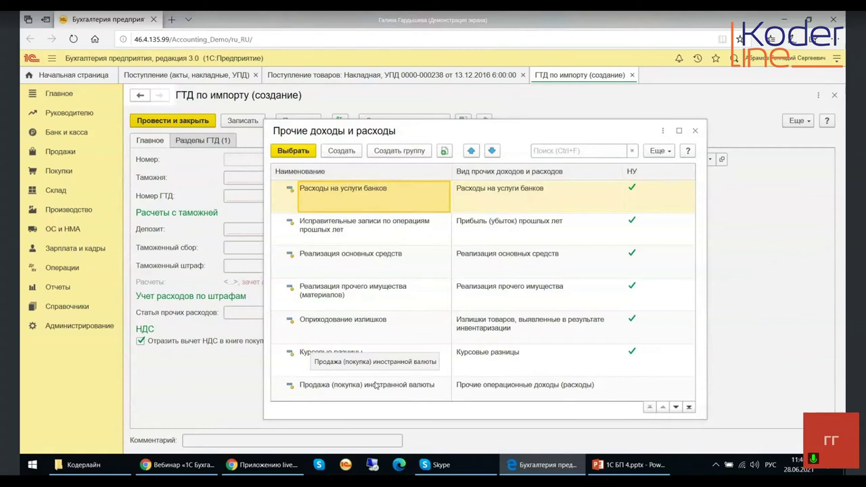
{"action": "scroll", "coordinate": [375, 385], "scroll_direction": "down", "scroll_amount": 5}
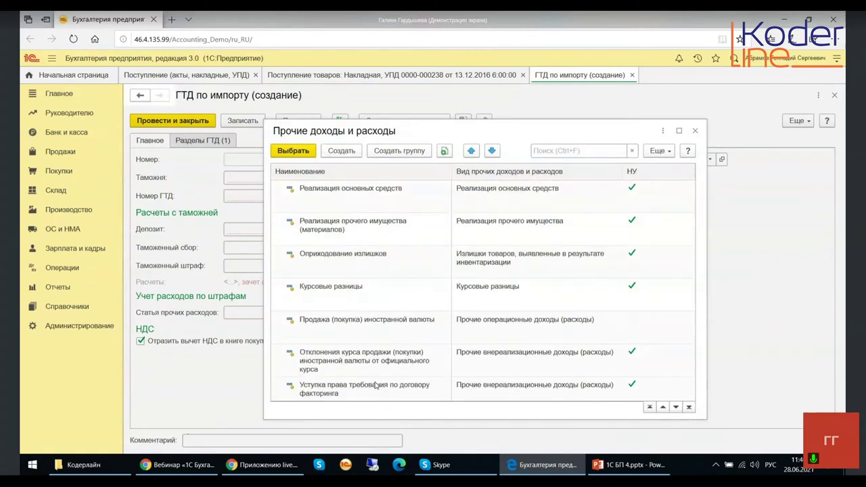
{"action": "scroll", "coordinate": [375, 385], "scroll_direction": "down", "scroll_amount": 6}
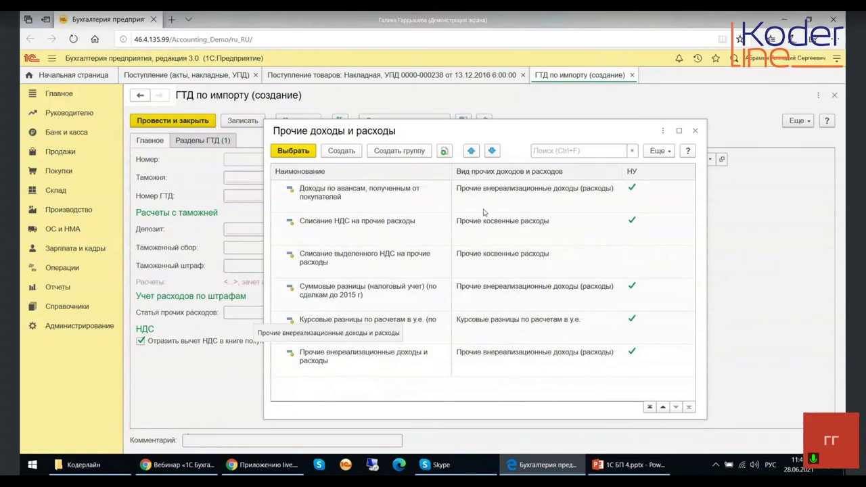
{"action": "left_click", "coordinate": [695, 131]}
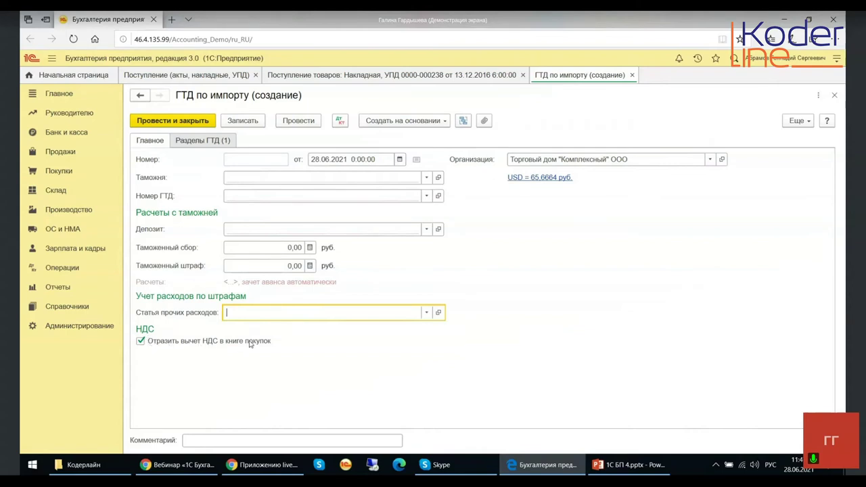
Step: Examine the «Разделы ГТД» row and the list of goods in the section down to its last item
{"action": "left_click", "coordinate": [183, 140]}
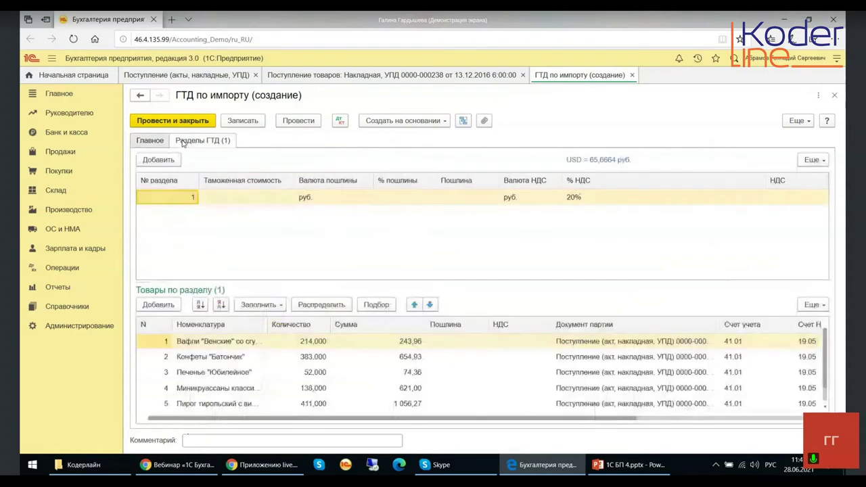
{"action": "left_click", "coordinate": [250, 197]}
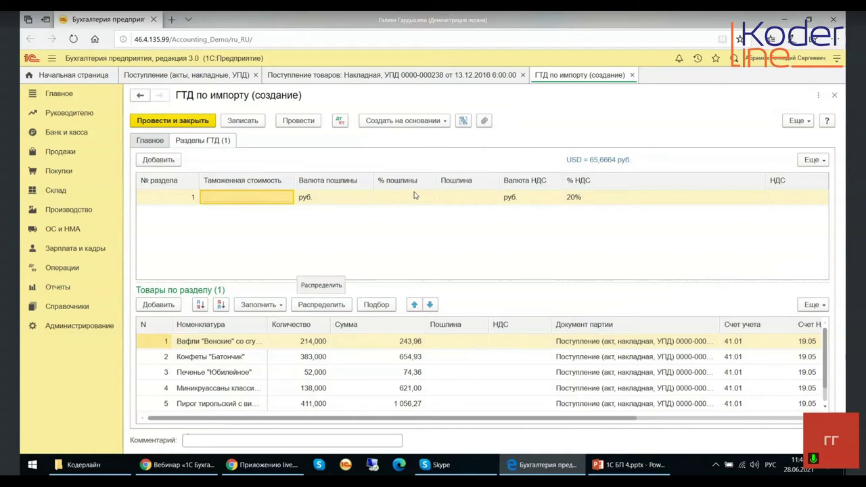
{"action": "scroll", "coordinate": [248, 345], "scroll_direction": "down", "scroll_amount": 1}
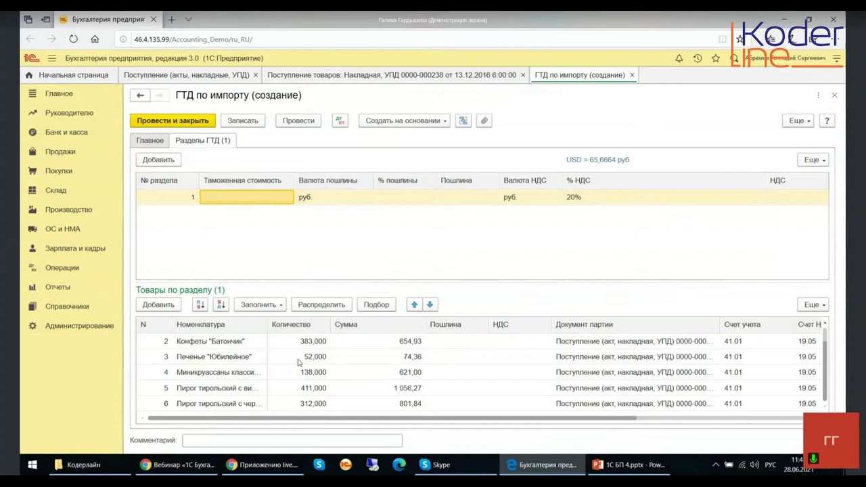
{"action": "left_click", "coordinate": [202, 404]}
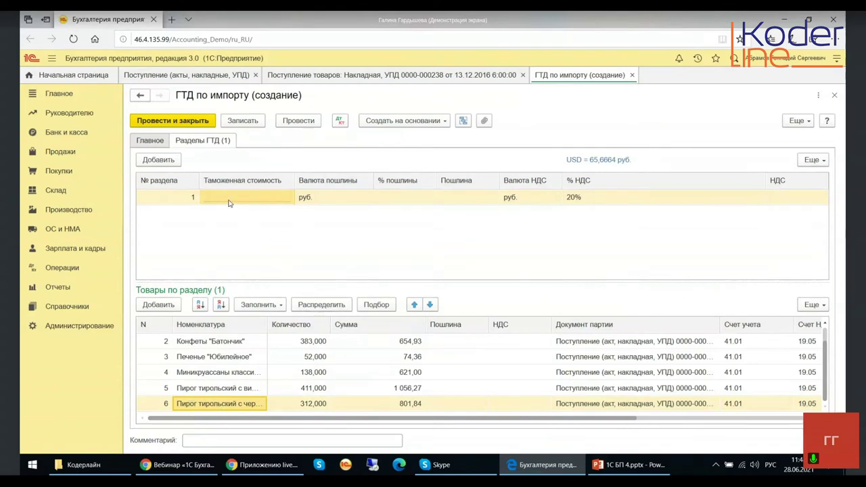
Step: In section 1 of the ГТД, enter a «Таможенная стоимость» of 1 000 000,00 and a «% пошлины» of 5
{"action": "left_click", "coordinate": [462, 196]}
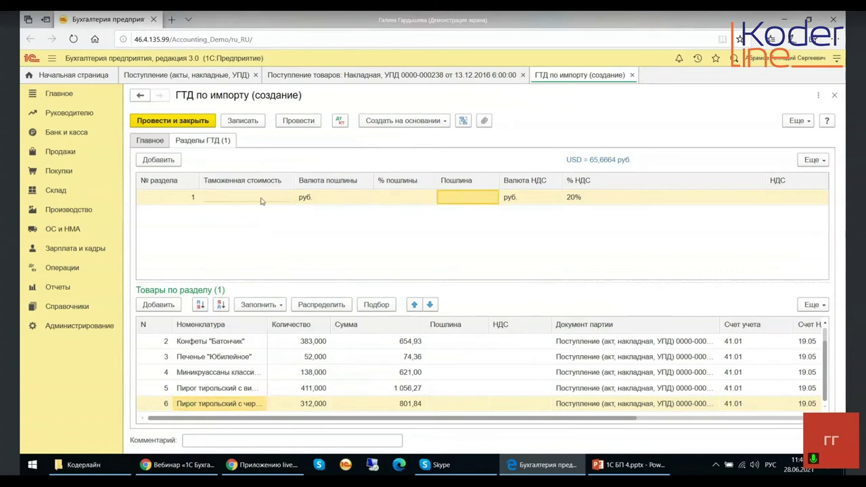
{"action": "left_click", "coordinate": [261, 199]}
{"action": "left_click", "coordinate": [464, 200]}
{"action": "left_click", "coordinate": [399, 198]}
{"action": "left_click", "coordinate": [399, 197]}
{"action": "left_click", "coordinate": [264, 198]}
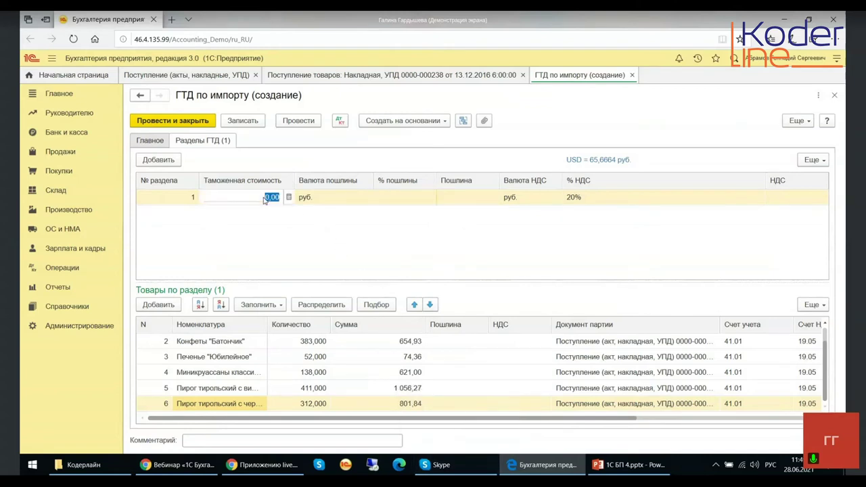
{"action": "type", "text": "1"}
{"action": "type", "text": "000 00"}
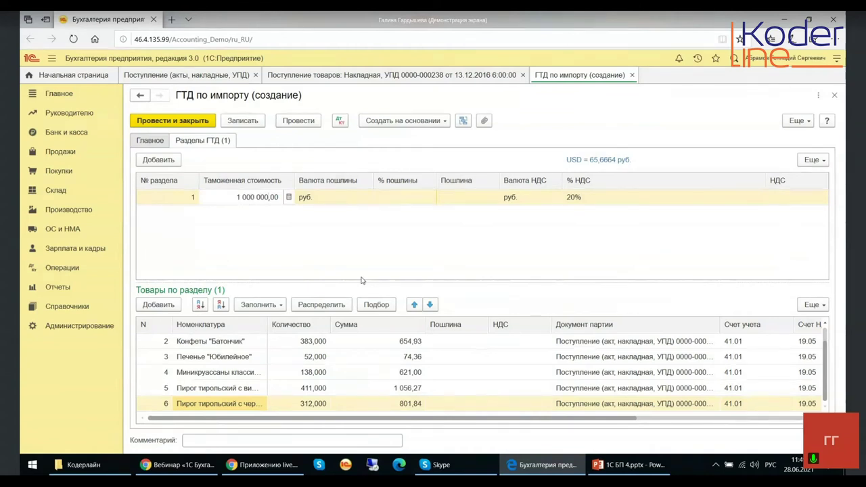
{"action": "left_click", "coordinate": [414, 200]}
{"action": "type", "text": "5"}
{"action": "key", "text": "Return"}
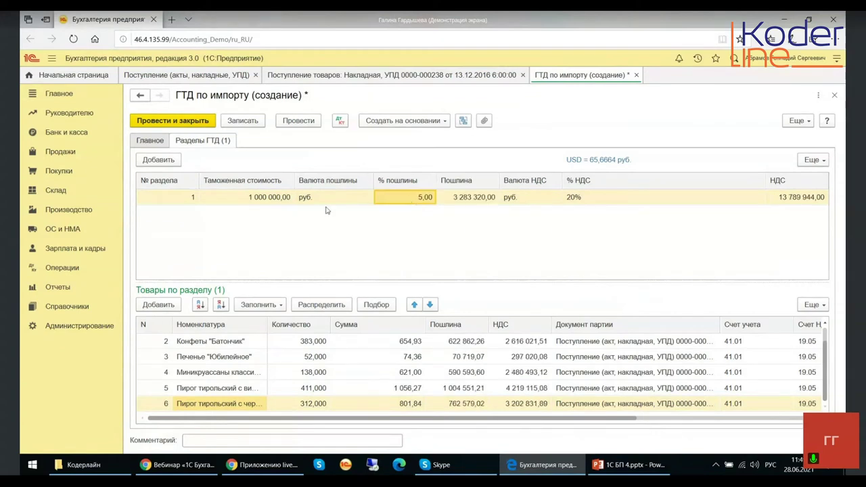
Step: Examine the section's «Пошлина» and «НДС» amounts and the goods' account columns, and distribute the amounts over the goods
{"action": "left_click", "coordinate": [480, 202]}
{"action": "left_click", "coordinate": [480, 201]}
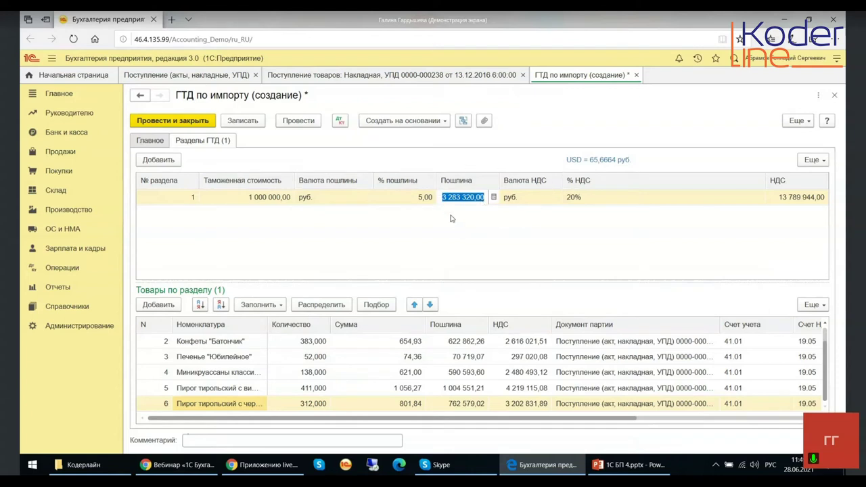
{"action": "key", "text": "Return"}
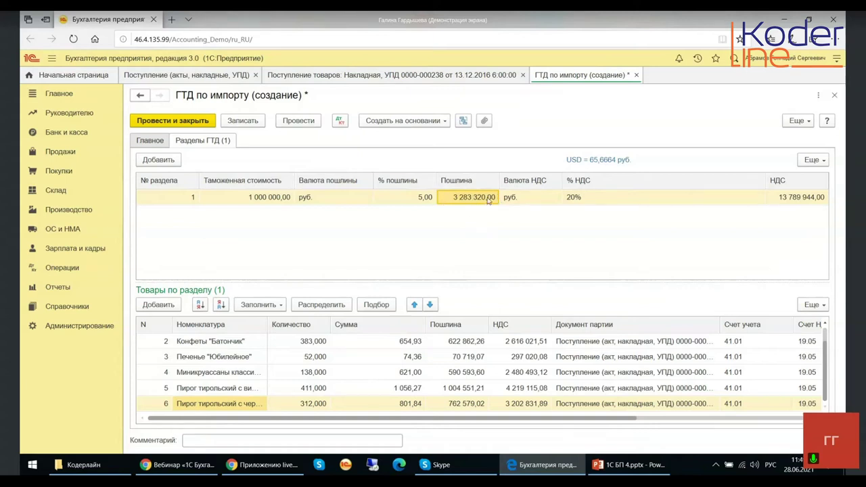
{"action": "left_click", "coordinate": [805, 198]}
{"action": "left_click", "coordinate": [805, 198]}
{"action": "left_click", "coordinate": [611, 242]}
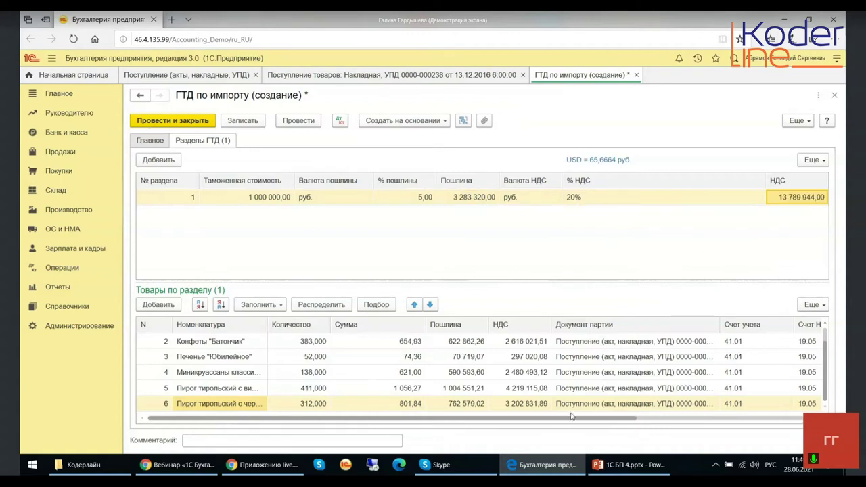
{"action": "scroll", "coordinate": [654, 423], "scroll_direction": "right", "scroll_amount": 5}
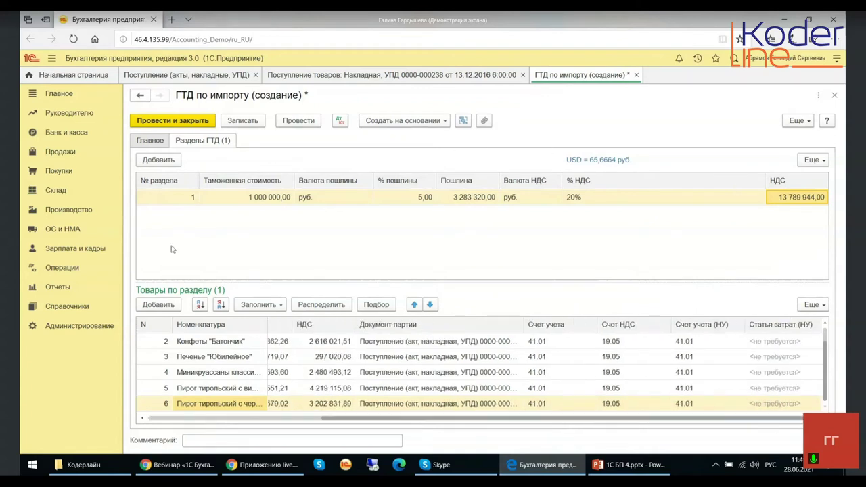
{"action": "left_click", "coordinate": [328, 304]}
Step: View which documents can be created from the ГТД, and close it without saving
{"action": "left_click", "coordinate": [403, 120]}
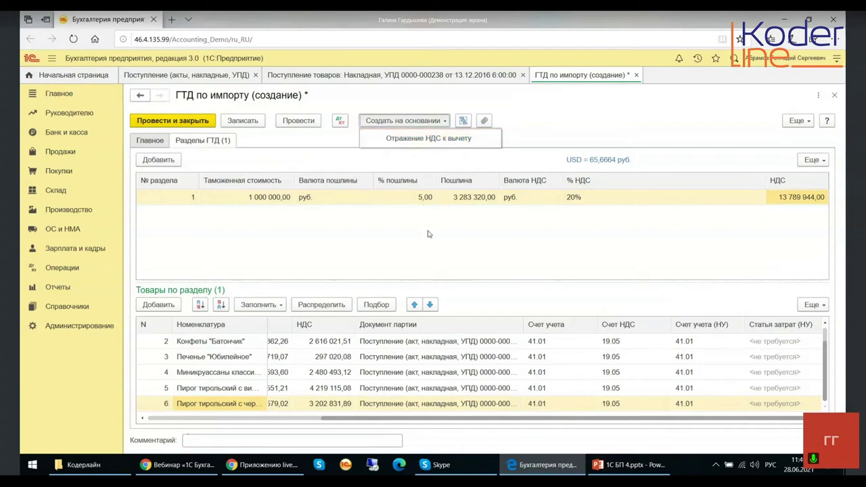
{"action": "left_click", "coordinate": [834, 95]}
{"action": "left_click", "coordinate": [452, 269]}
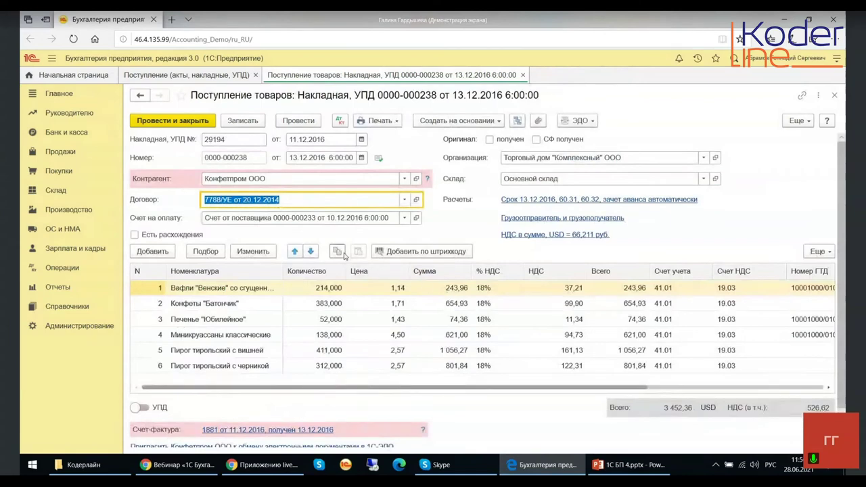
Step: View the print forms available for the «Конфетпром ООО» goods receipt and close the receipt
{"action": "left_click", "coordinate": [373, 122]}
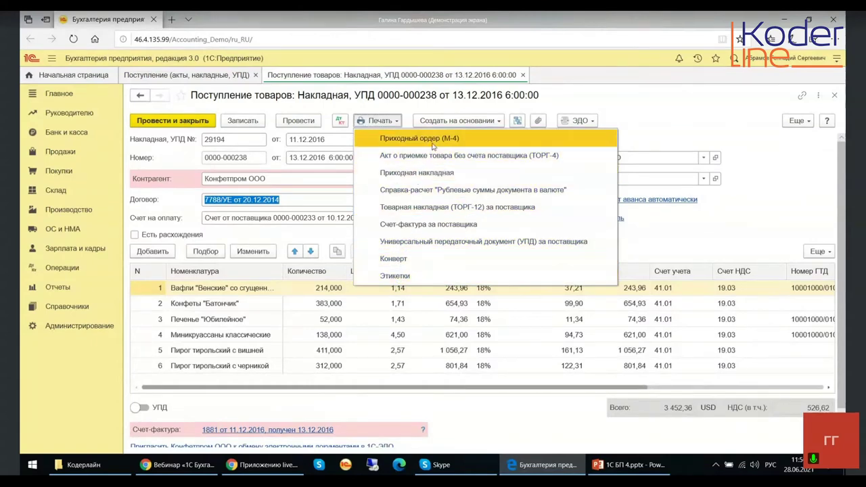
{"action": "left_click", "coordinate": [720, 118]}
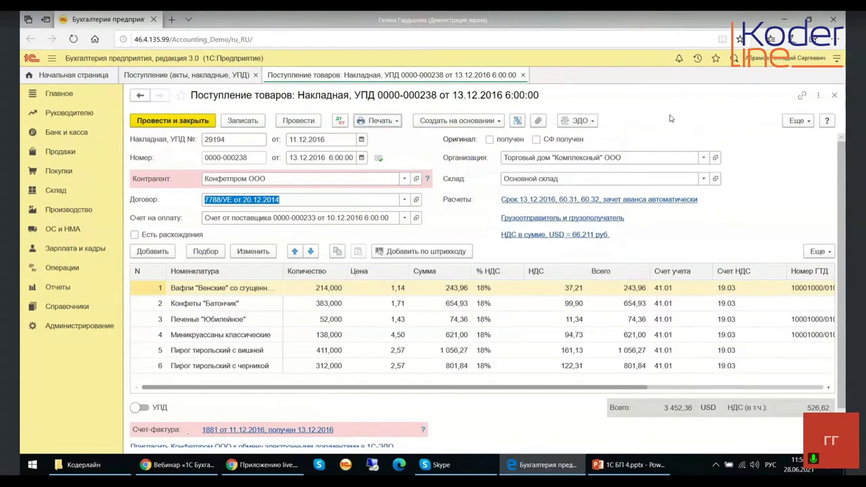
{"action": "key", "text": "Escape"}
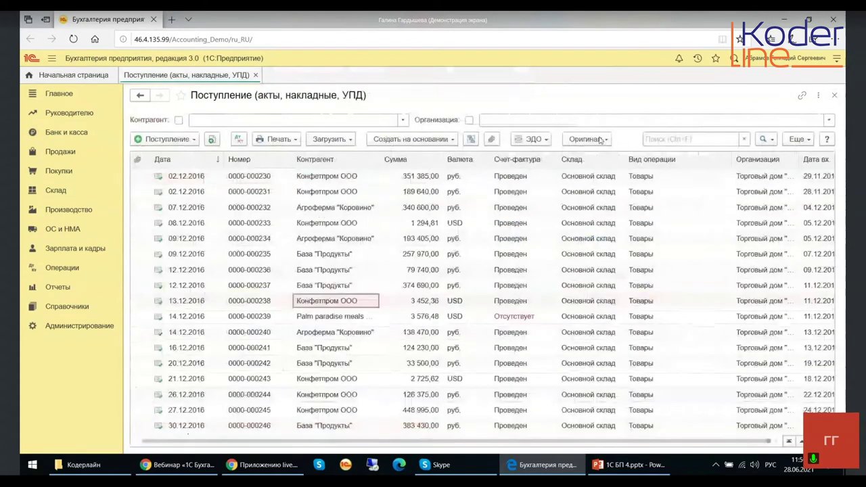
Step: Filter the «Поступление билетов» list by organization «Конфетпром ООО» and by an employee, view the kinds of document it can create, and close it
{"action": "left_click", "coordinate": [58, 172]}
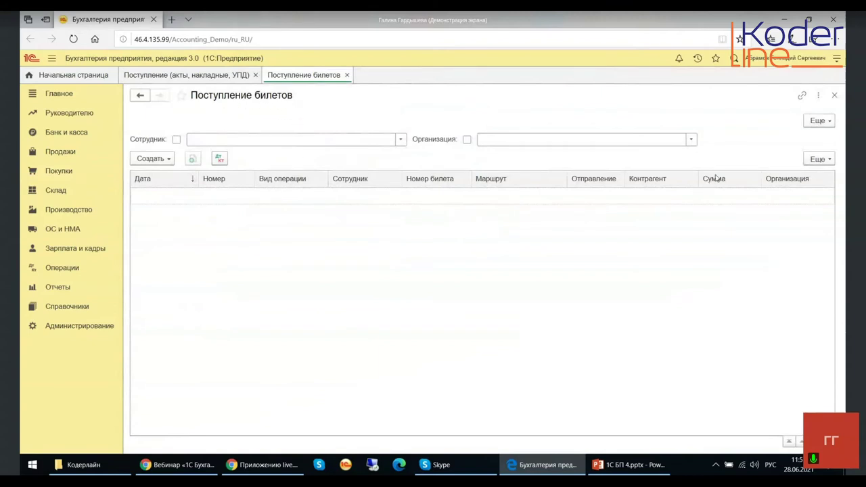
{"action": "left_click", "coordinate": [691, 139]}
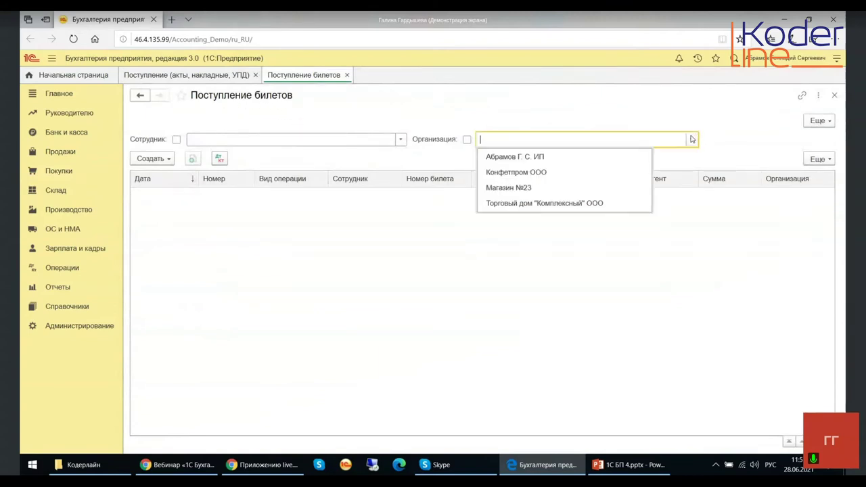
{"action": "left_click", "coordinate": [504, 172]}
{"action": "left_click", "coordinate": [400, 139]}
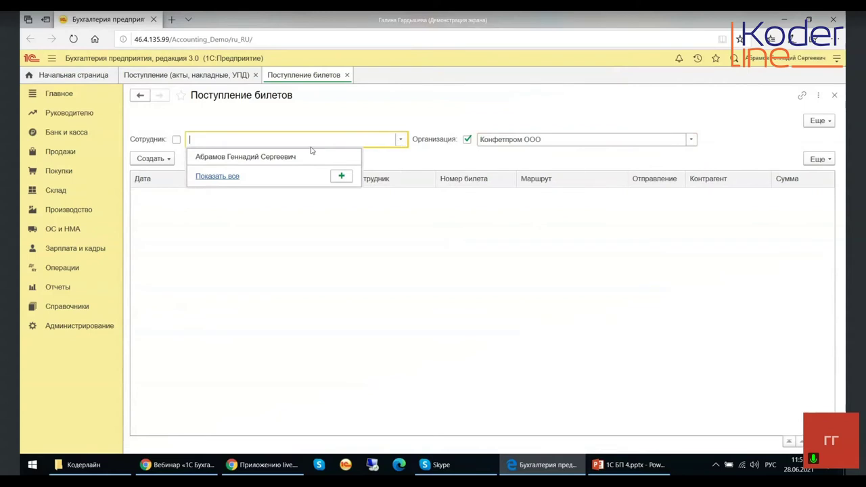
{"action": "left_click", "coordinate": [282, 158]}
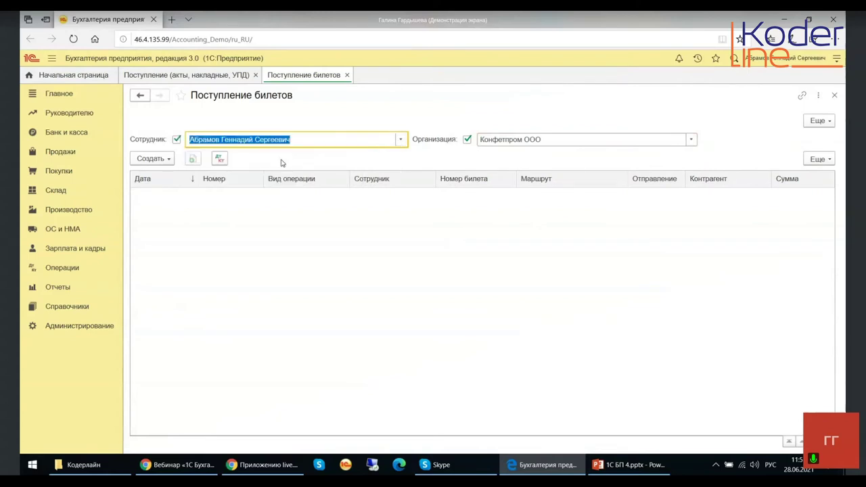
{"action": "left_click", "coordinate": [150, 158]}
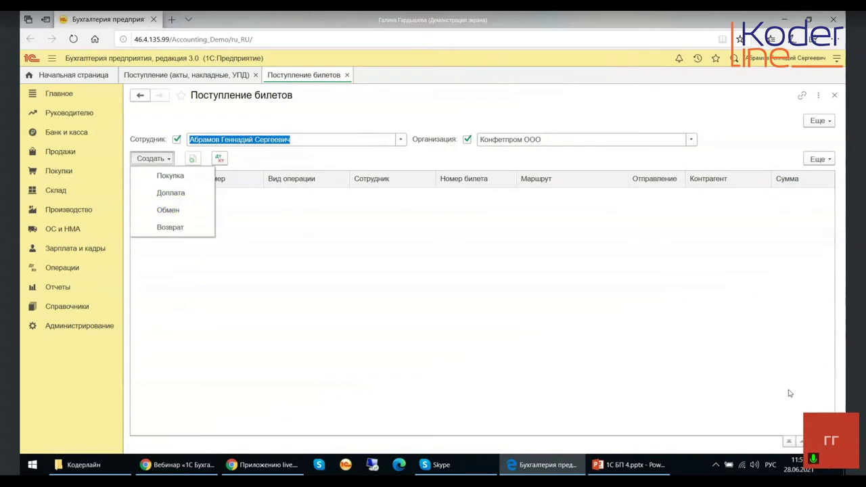
{"action": "left_click", "coordinate": [834, 96]}
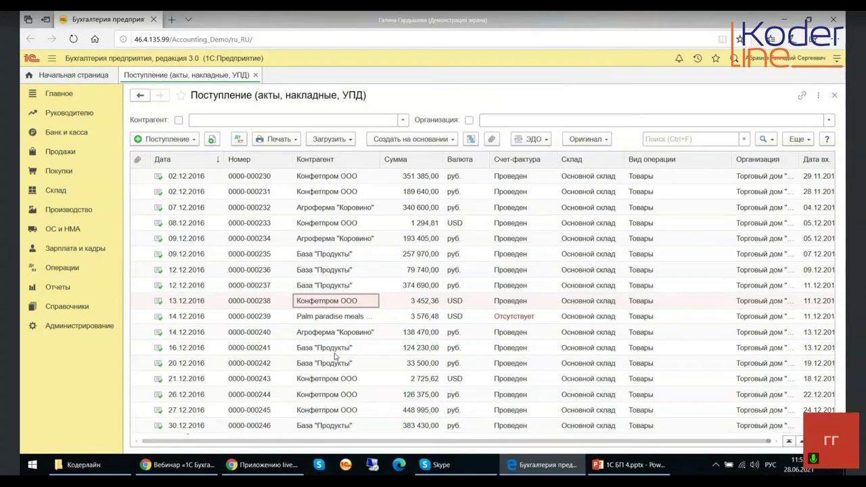
Step: Open the «Поступление доп. расходов» document for «Вега-транс» dated 10.02.2016 from the purchases section
{"action": "left_click", "coordinate": [54, 174]}
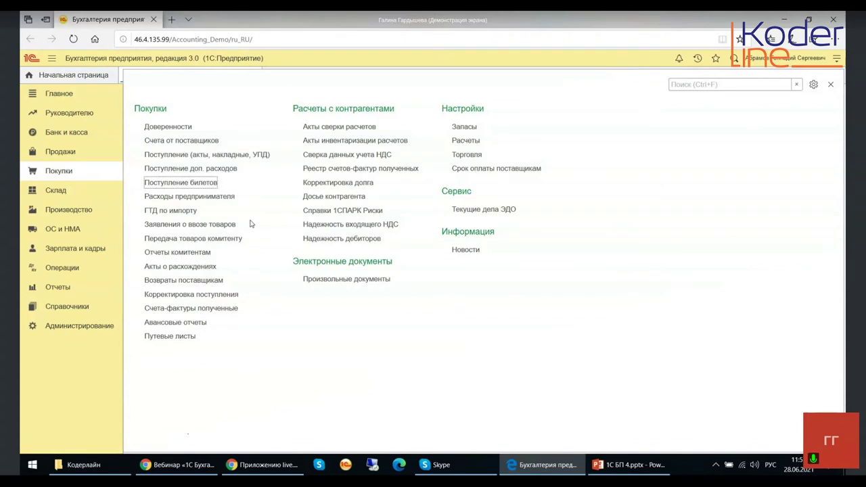
{"action": "left_click", "coordinate": [215, 169]}
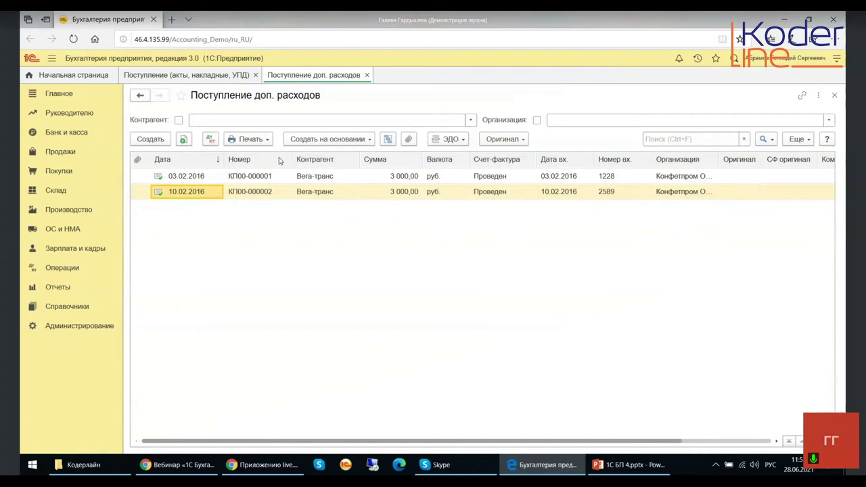
{"action": "left_click", "coordinate": [264, 193]}
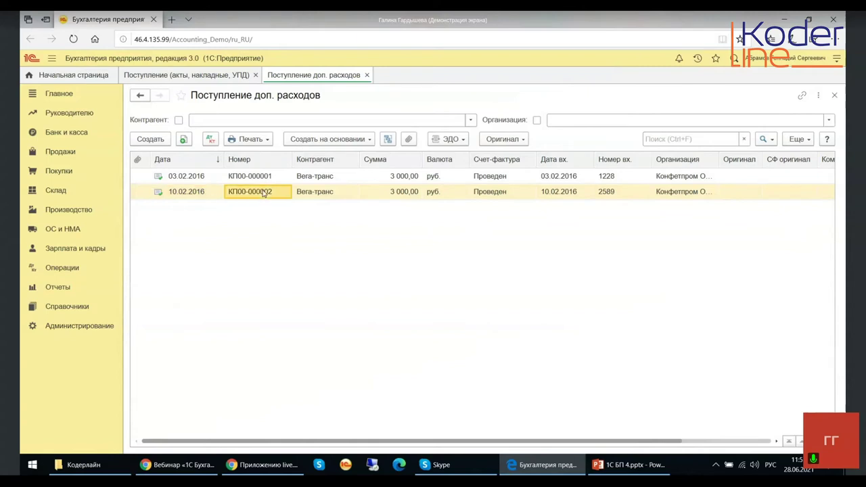
{"action": "double_click", "coordinate": [264, 193]}
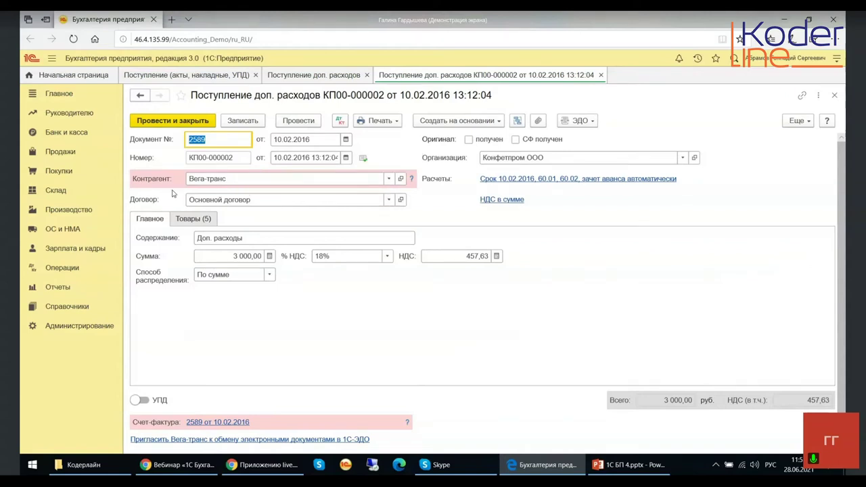
Step: View the document's contract card «Основной договор» and its «Счета расчетов с контрагентами» page, and close the card
{"action": "left_click", "coordinate": [256, 201]}
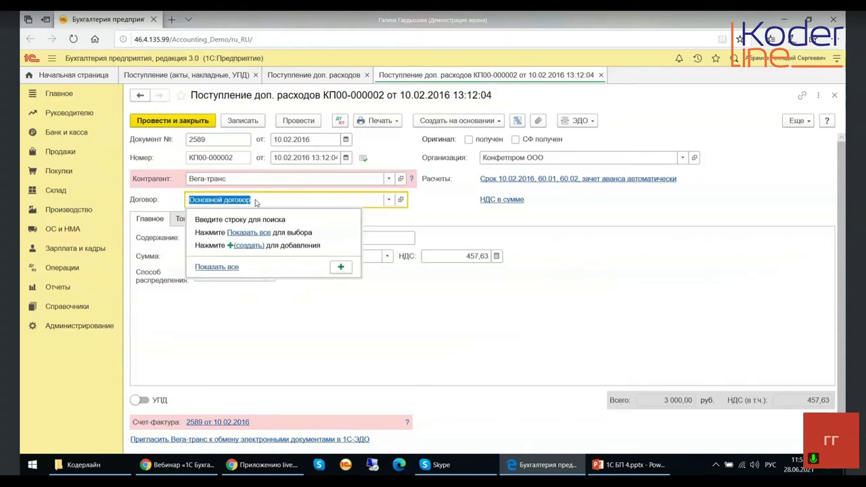
{"action": "left_click", "coordinate": [403, 202]}
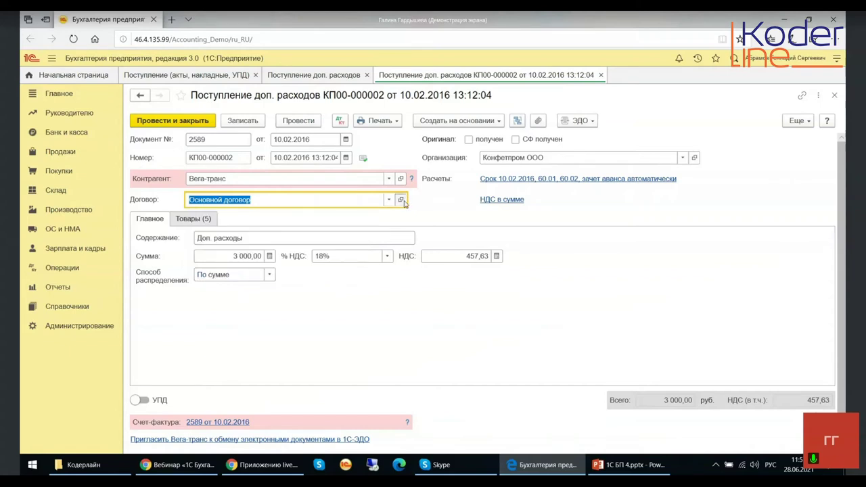
{"action": "left_click", "coordinate": [402, 201]}
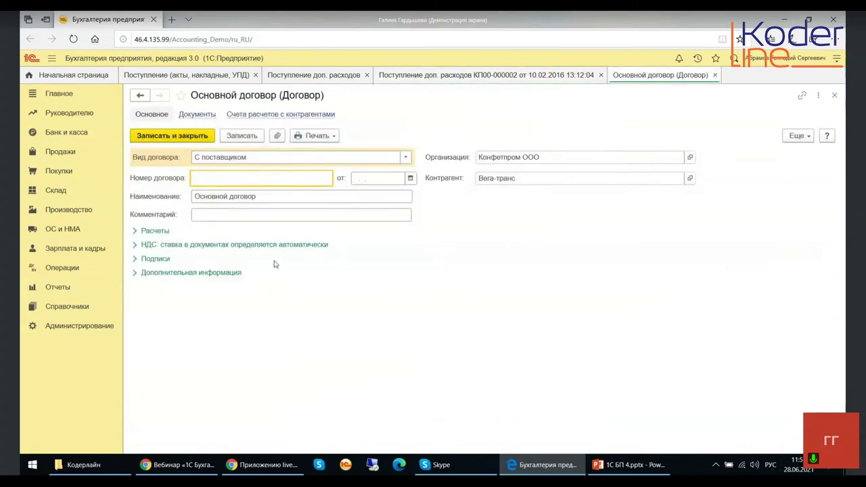
{"action": "left_click", "coordinate": [292, 114]}
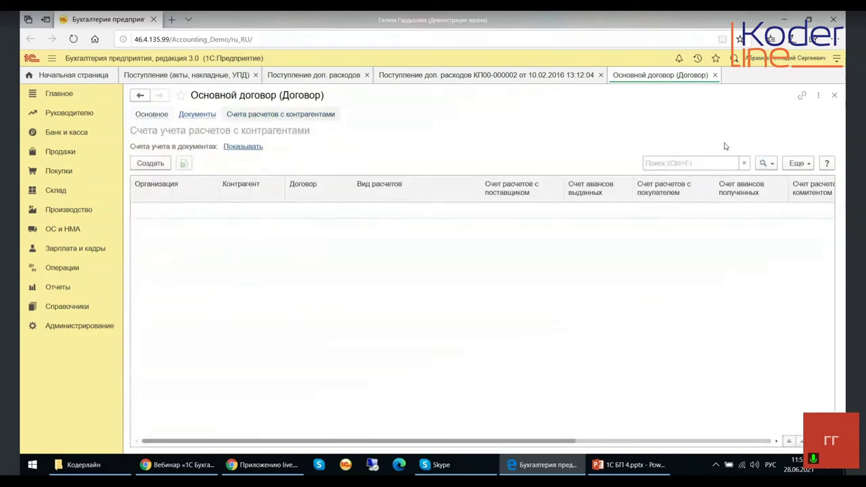
{"action": "left_click", "coordinate": [835, 96]}
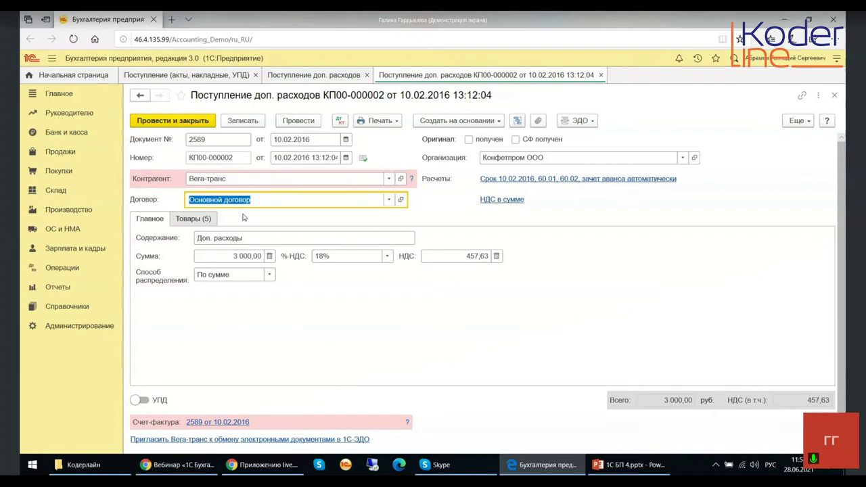
Step: Review the document's «Товары» and «Главное» pages, including the «% НДС» choices, postponing the Internet support login
{"action": "left_click", "coordinate": [182, 221]}
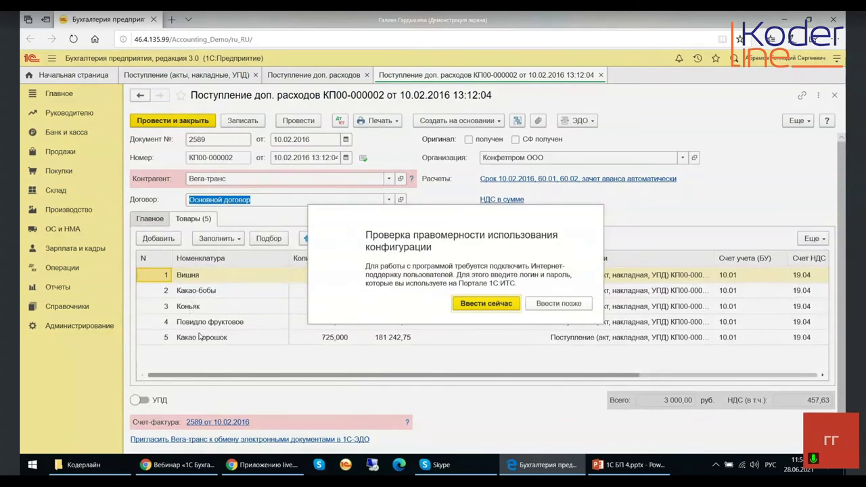
{"action": "left_click", "coordinate": [551, 304]}
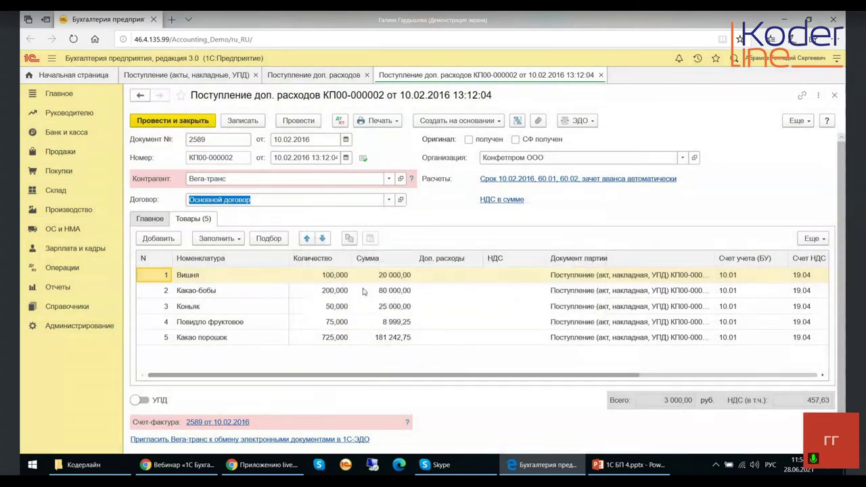
{"action": "left_click", "coordinate": [150, 219]}
{"action": "left_click", "coordinate": [230, 256]}
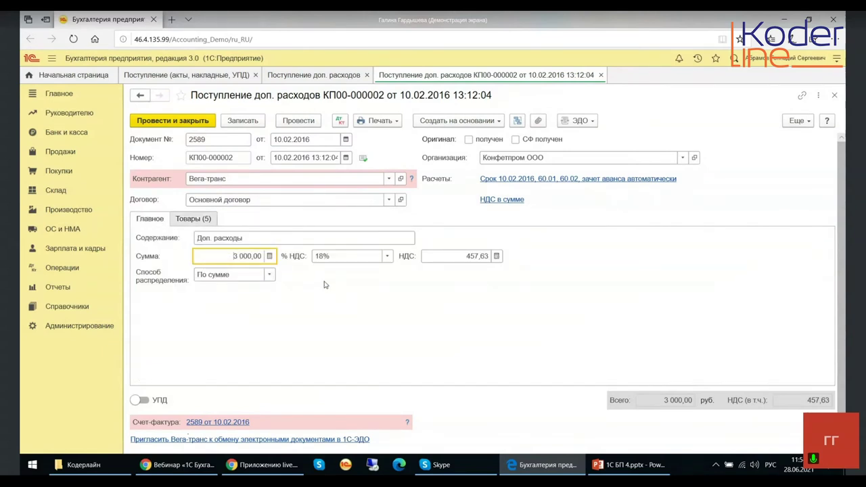
{"action": "left_click", "coordinate": [331, 257]}
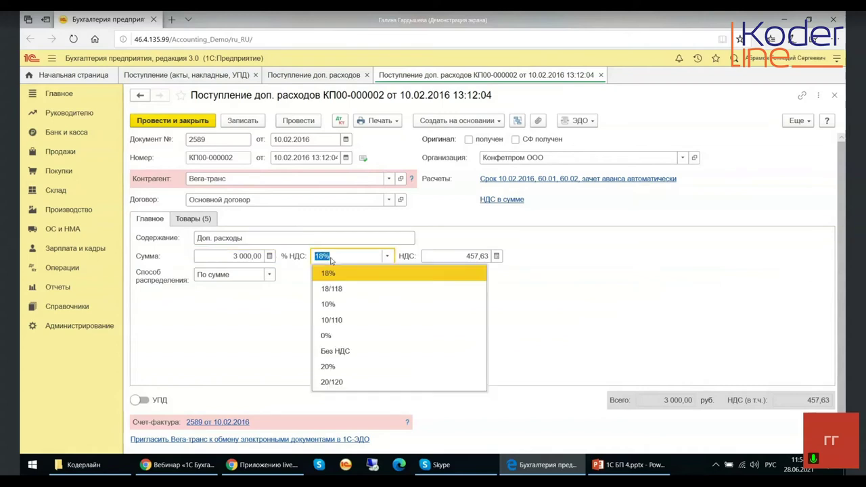
{"action": "left_click", "coordinate": [598, 272]}
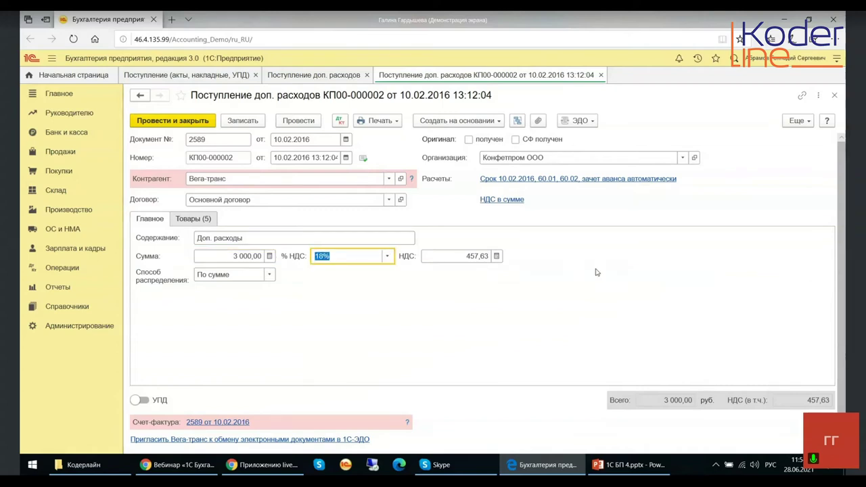
{"action": "left_click", "coordinate": [194, 222]}
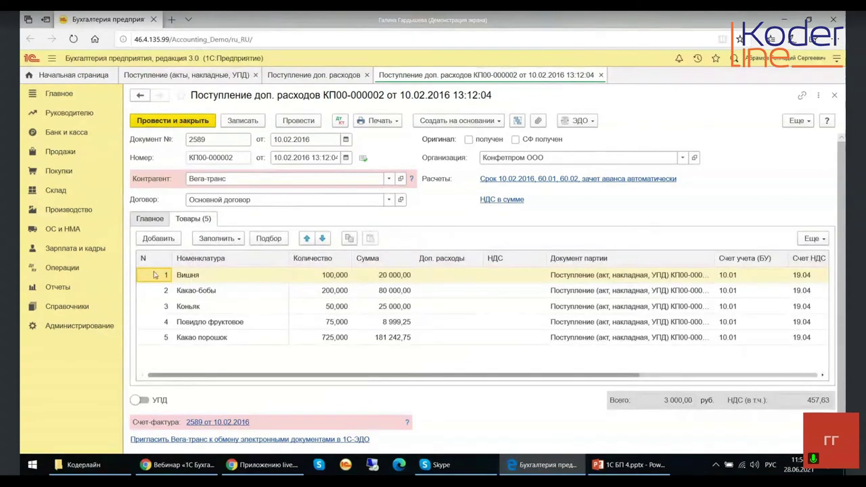
{"action": "left_click", "coordinate": [150, 224]}
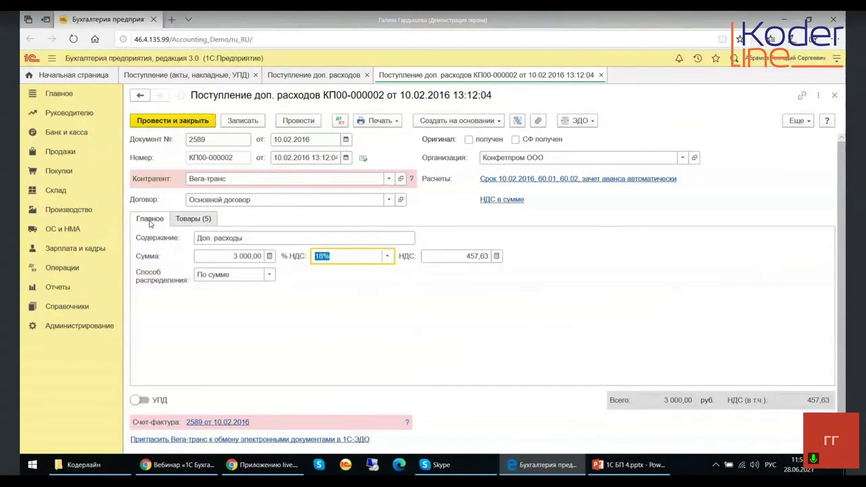
Step: View the «Способ распределения» choices on the document's «Главное» page and the item quantities on its «Товары» page
{"action": "left_click", "coordinate": [269, 276]}
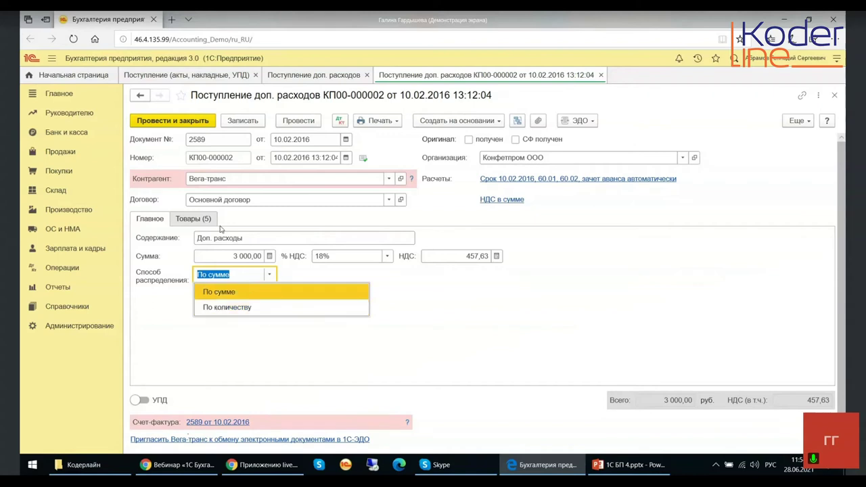
{"action": "key", "text": "Escape"}
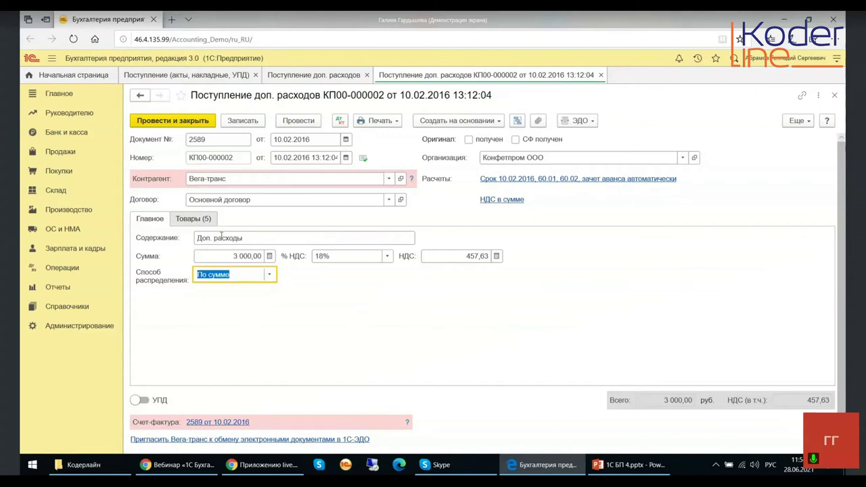
{"action": "left_click", "coordinate": [185, 217]}
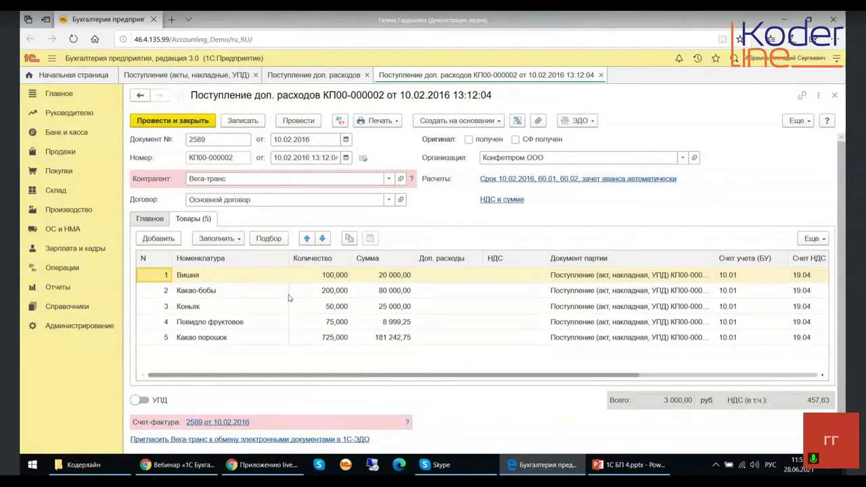
{"action": "left_click", "coordinate": [313, 280]}
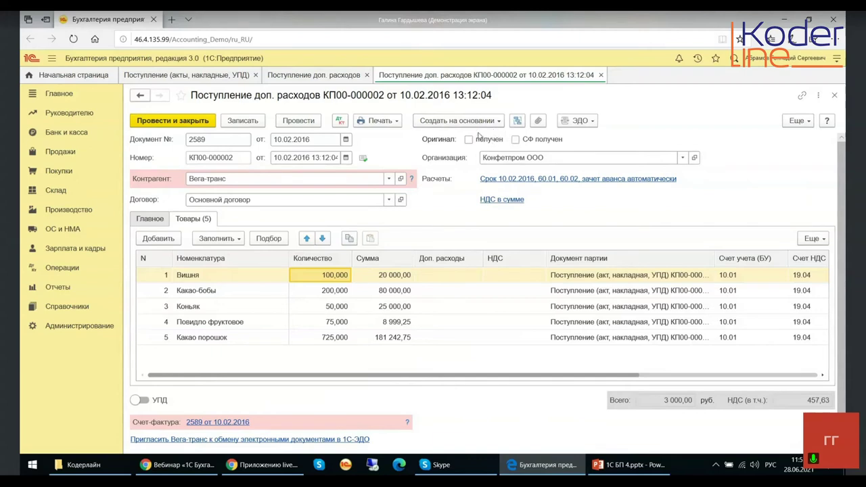
Step: View the document types that can be created from this additional expense receipt, and toggle its «Оригинал: получен» mark on and off
{"action": "left_click", "coordinate": [470, 121]}
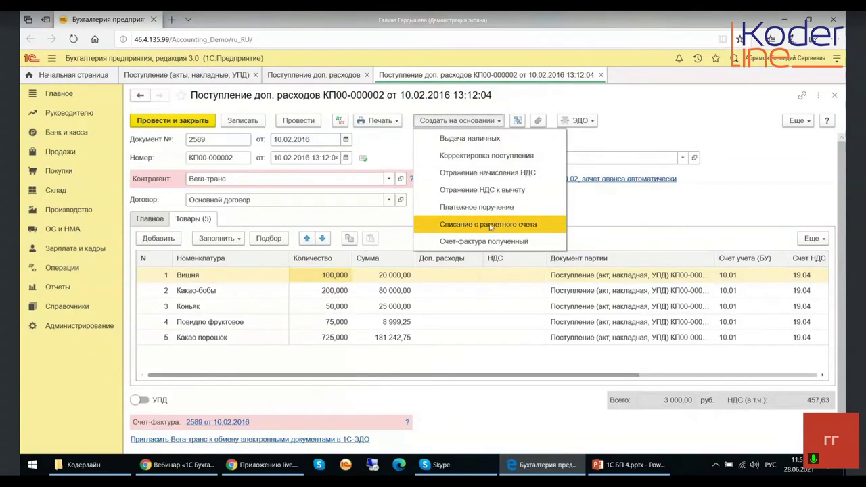
{"action": "left_click", "coordinate": [482, 139]}
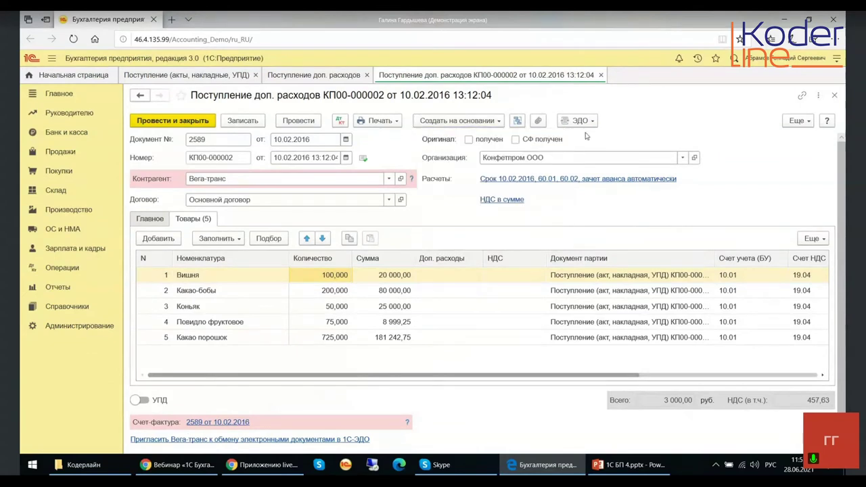
{"action": "left_click", "coordinate": [468, 139]}
{"action": "left_click", "coordinate": [468, 140]}
{"action": "left_click", "coordinate": [443, 123]}
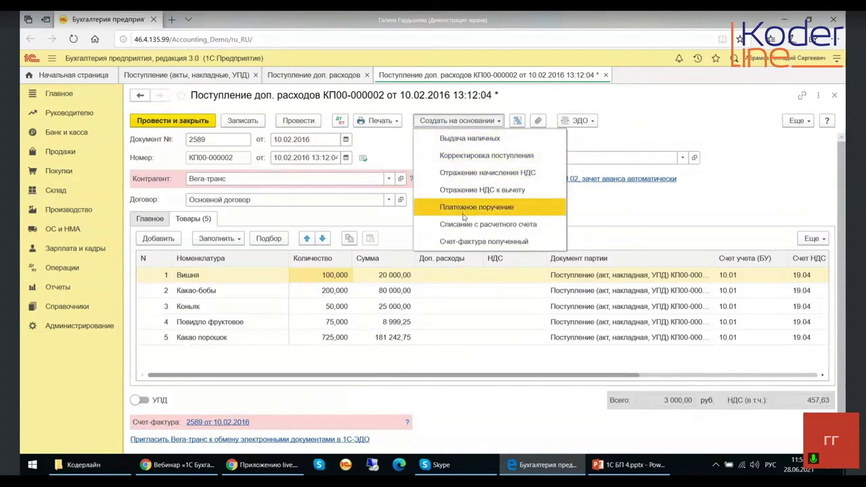
{"action": "left_click", "coordinate": [683, 214]}
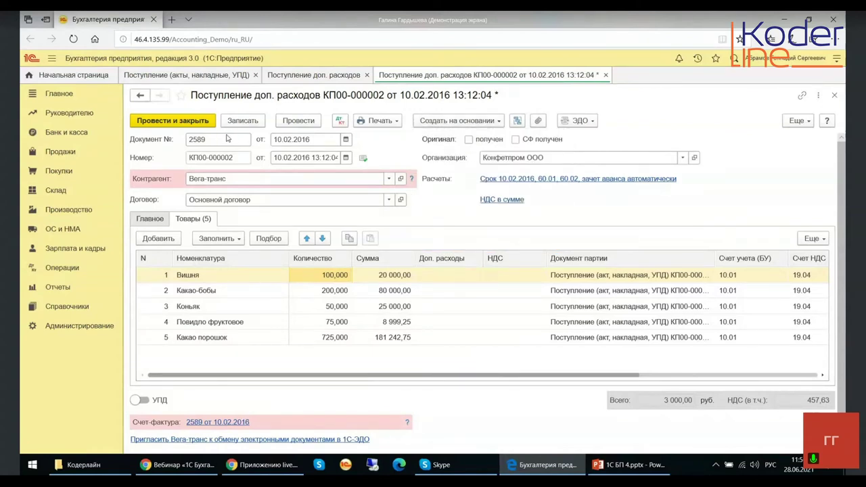
Step: Close the additional expense document without saving the changes, and close the «Поступление доп. расходов» list
{"action": "left_click", "coordinate": [833, 96]}
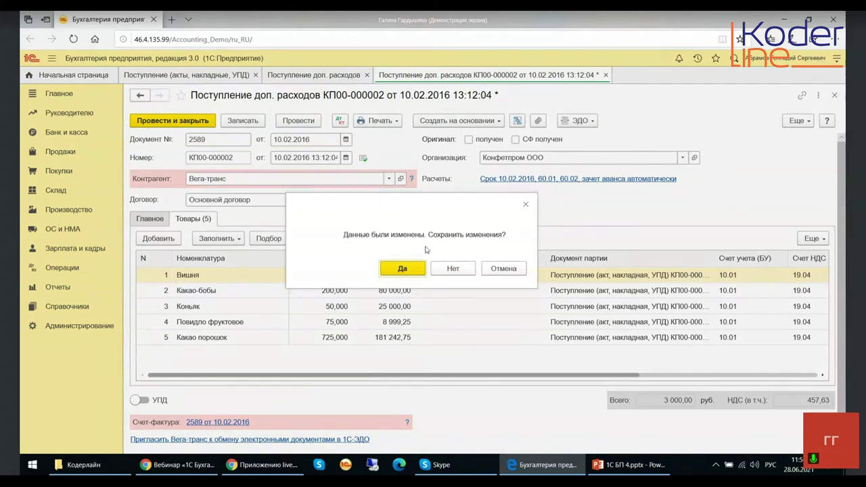
{"action": "left_click", "coordinate": [447, 269]}
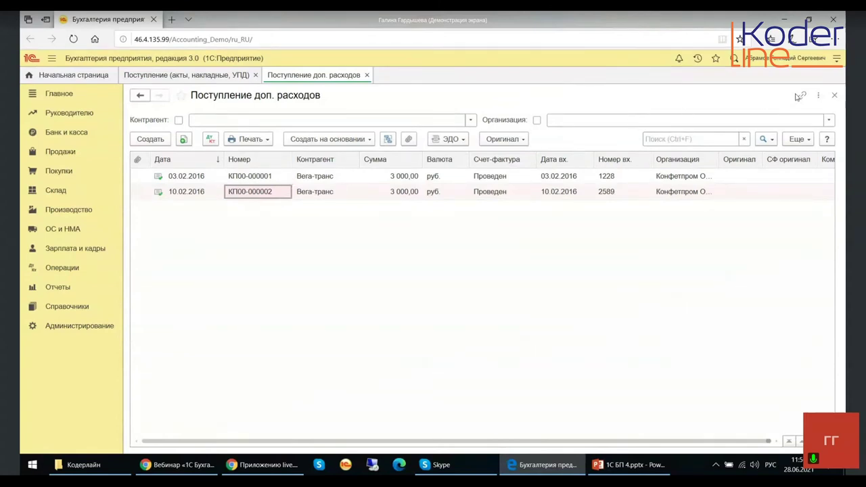
{"action": "left_click", "coordinate": [837, 59]}
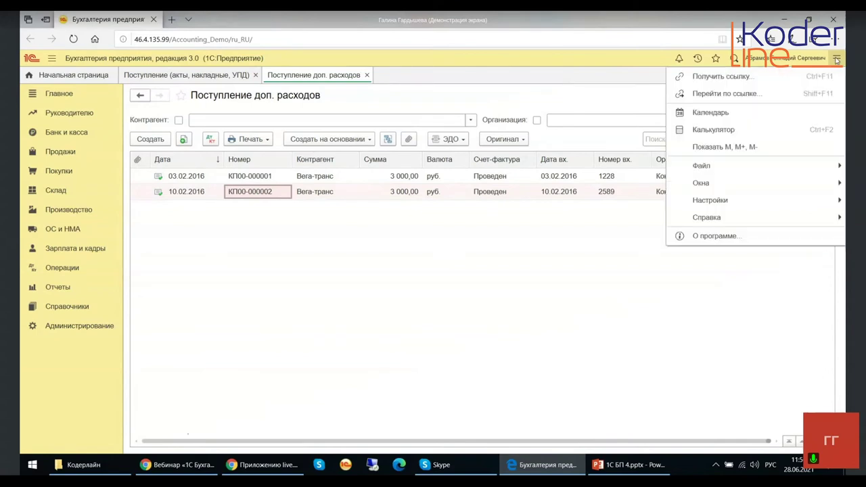
{"action": "left_click", "coordinate": [593, 99]}
{"action": "left_click", "coordinate": [367, 75]}
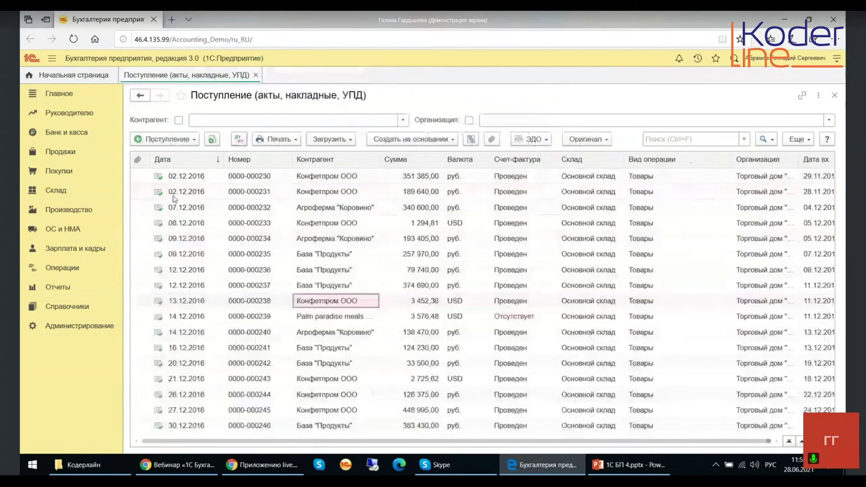
Step: Open the «Заявление о ввозе товаров» document for «Малако Беларусі» dated 25.03.2016 from the purchases section
{"action": "left_click", "coordinate": [58, 171]}
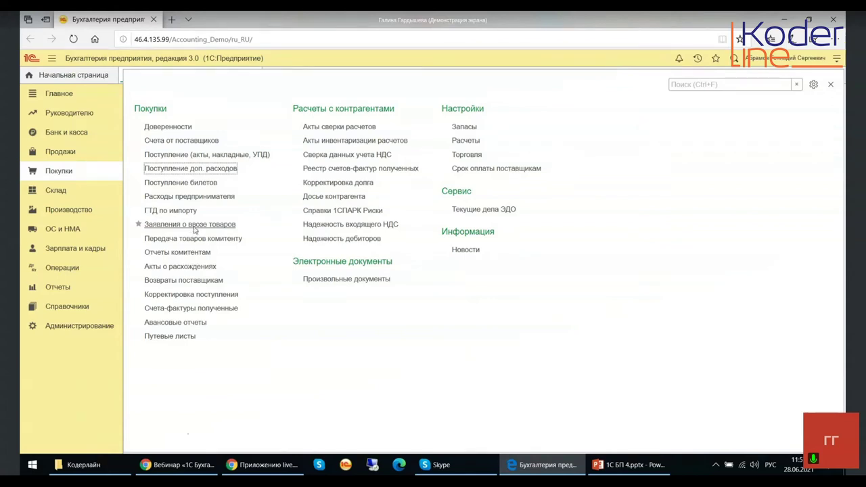
{"action": "left_click", "coordinate": [194, 226]}
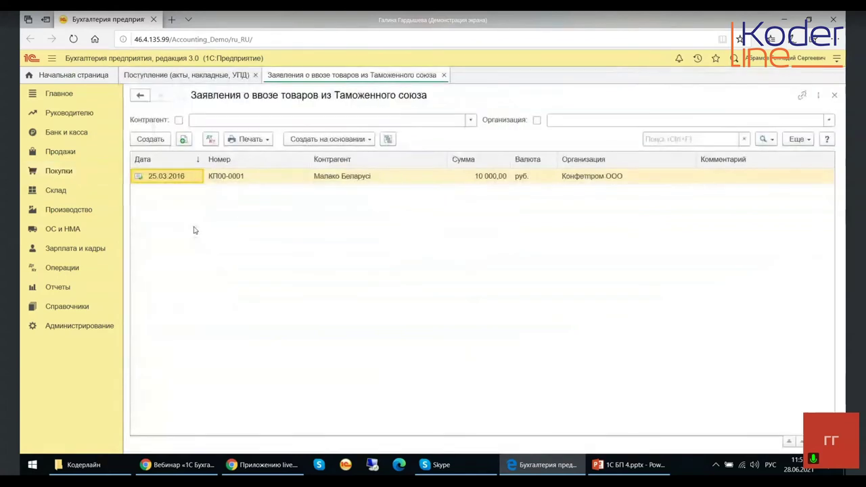
{"action": "left_click", "coordinate": [355, 179]}
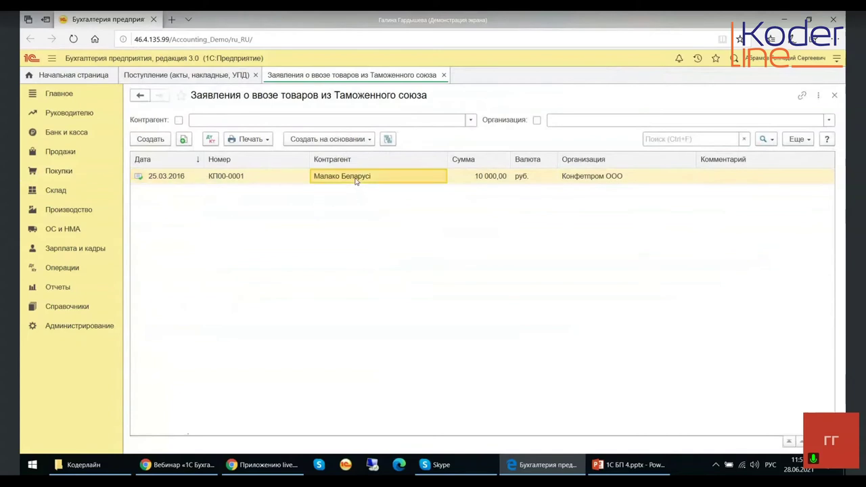
{"action": "key", "text": "Return"}
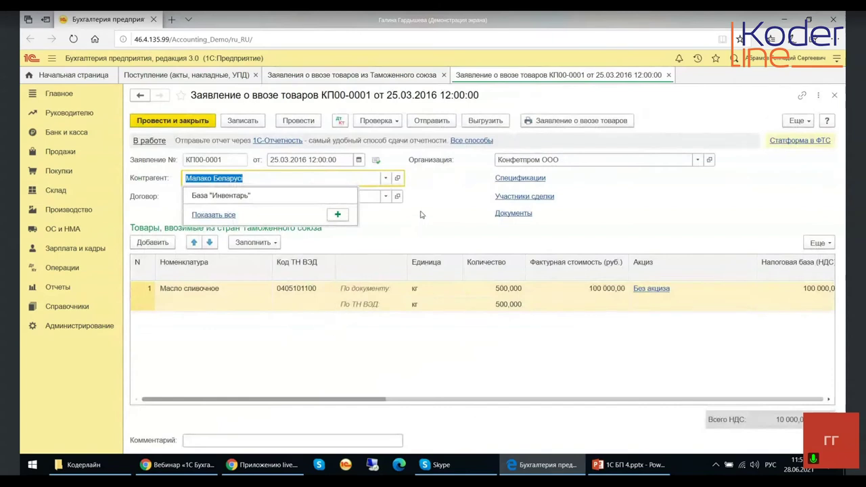
Step: View the import statement's «Проверка» options and try to export the statement
{"action": "left_click", "coordinate": [386, 124]}
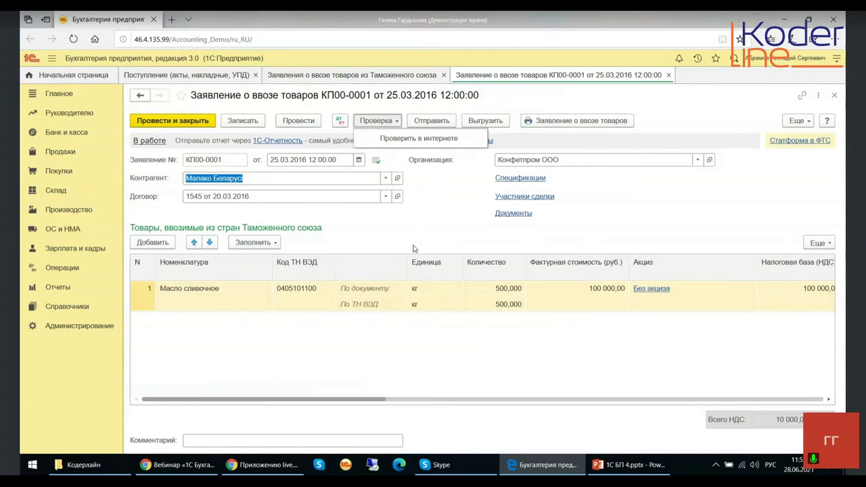
{"action": "left_click", "coordinate": [475, 122]}
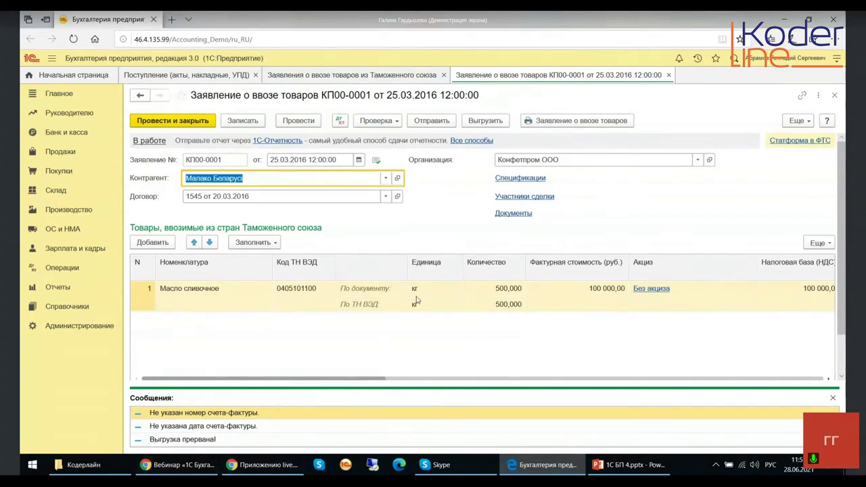
Step: Review the printed form «Заявление о ввозе товаров и уплате косвенных налогов», and close it together with the document and its list
{"action": "left_click", "coordinate": [533, 122]}
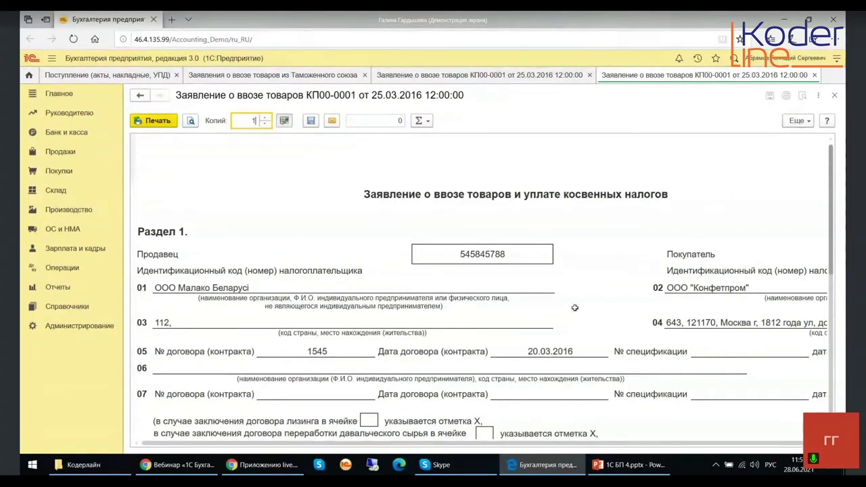
{"action": "scroll", "coordinate": [420, 313], "scroll_direction": "down", "scroll_amount": 3}
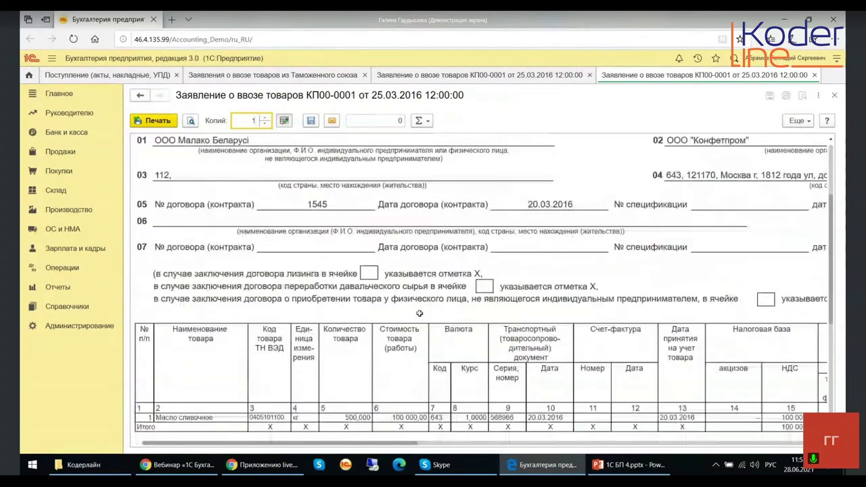
{"action": "scroll", "coordinate": [419, 313], "scroll_direction": "down", "scroll_amount": 1}
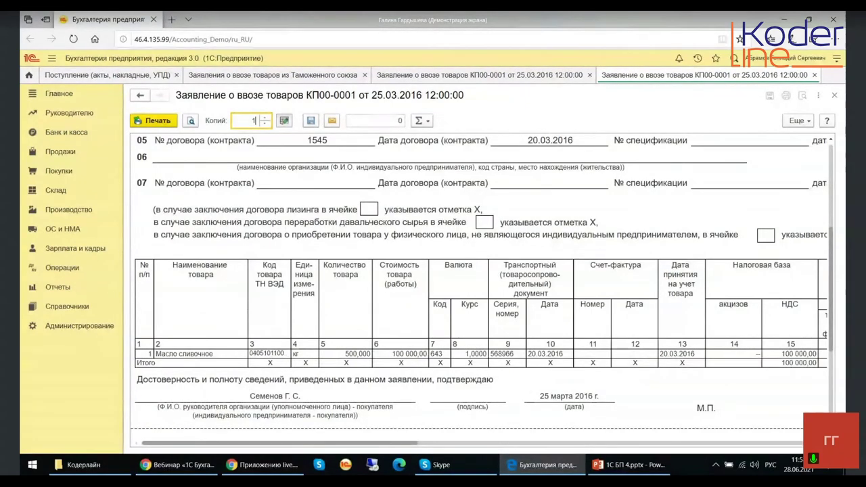
{"action": "left_click", "coordinate": [836, 97]}
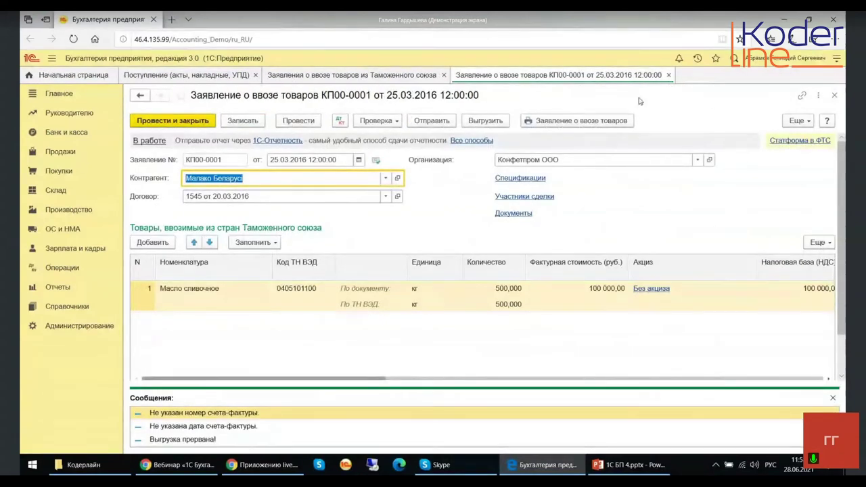
{"action": "left_click", "coordinate": [835, 96]}
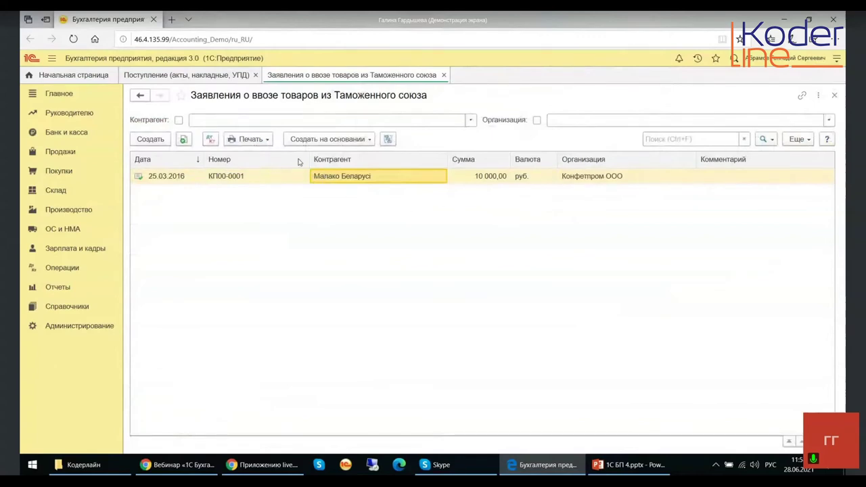
{"action": "left_click", "coordinate": [444, 75]}
Step: Open the «Путевые листы» list from the purchases section and filter it by organization «Конфетпром ООО»
{"action": "left_click", "coordinate": [59, 171]}
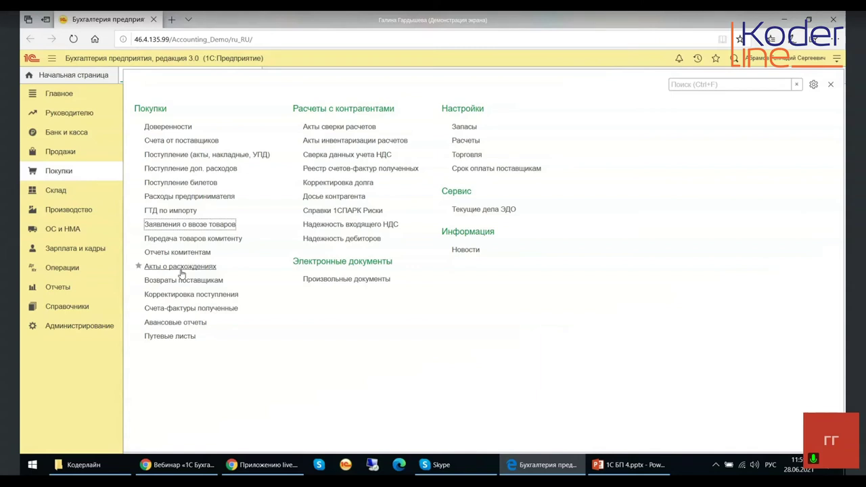
{"action": "left_click", "coordinate": [160, 338]}
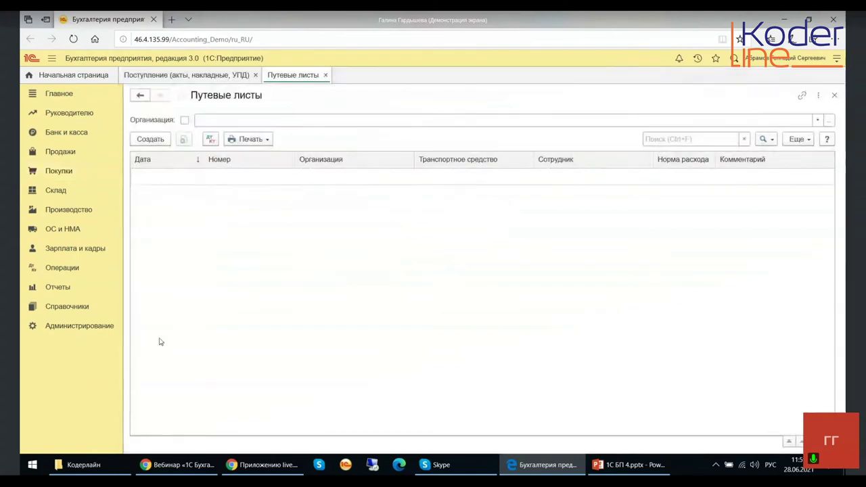
{"action": "left_click", "coordinate": [820, 119]}
{"action": "left_click", "coordinate": [259, 154]}
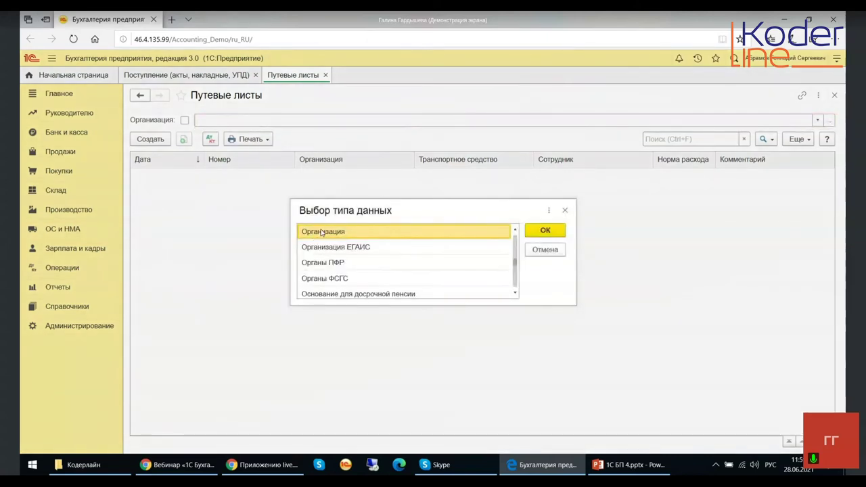
{"action": "left_click", "coordinate": [544, 231]}
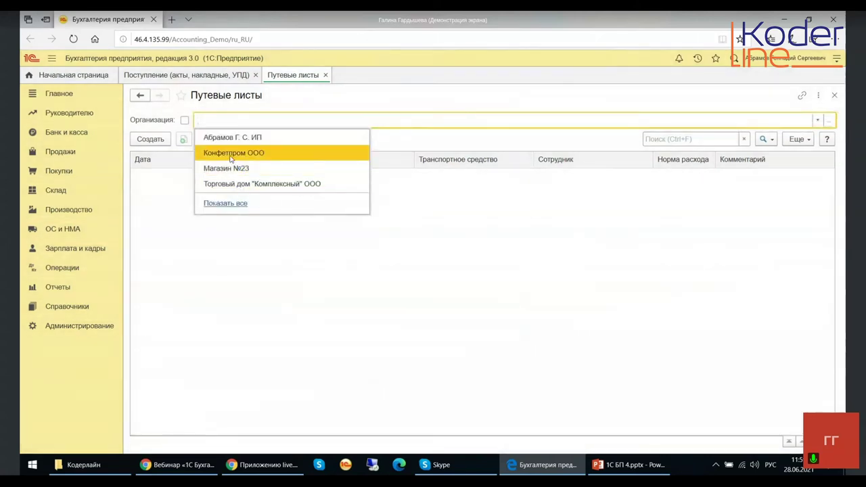
{"action": "left_click", "coordinate": [231, 155]}
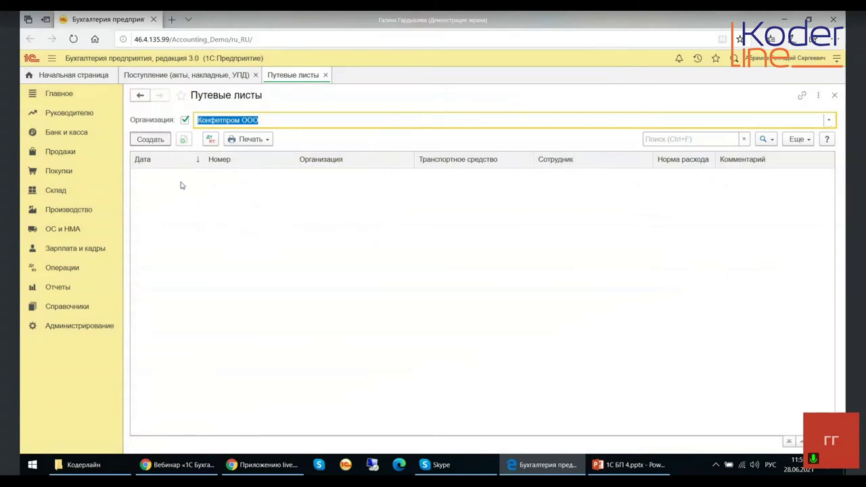
Step: View a new waybill form and its available print forms, and close the form and the «Путевые листы» list without saving
{"action": "key", "text": "Insert"}
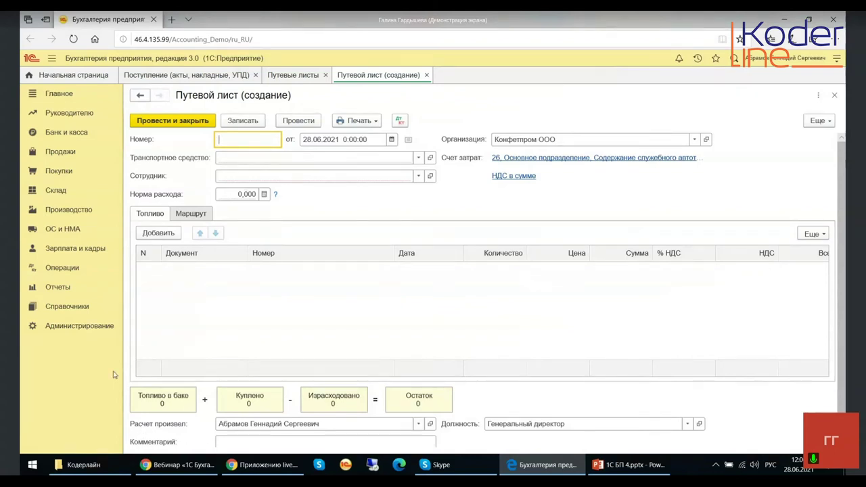
{"action": "left_click", "coordinate": [348, 124]}
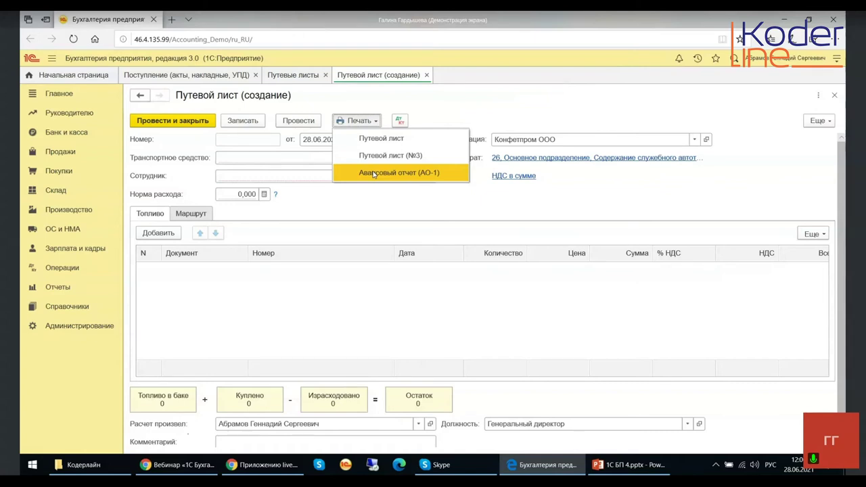
{"action": "left_click", "coordinate": [834, 95]}
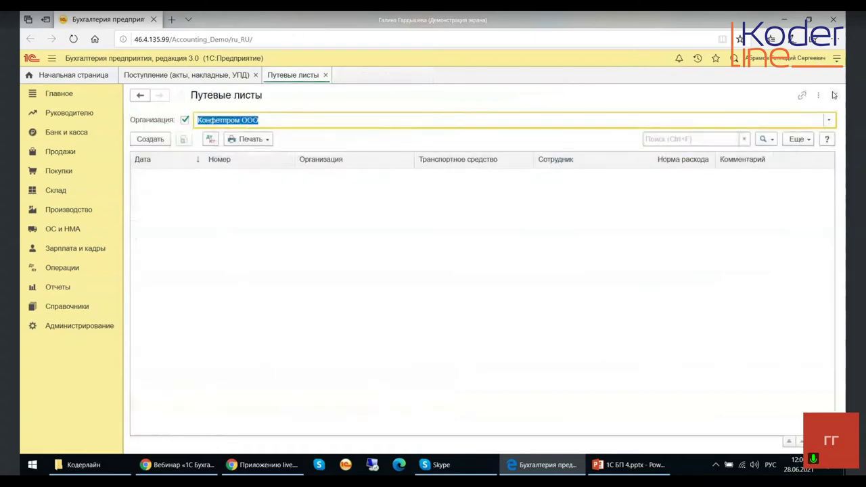
{"action": "left_click", "coordinate": [834, 95]}
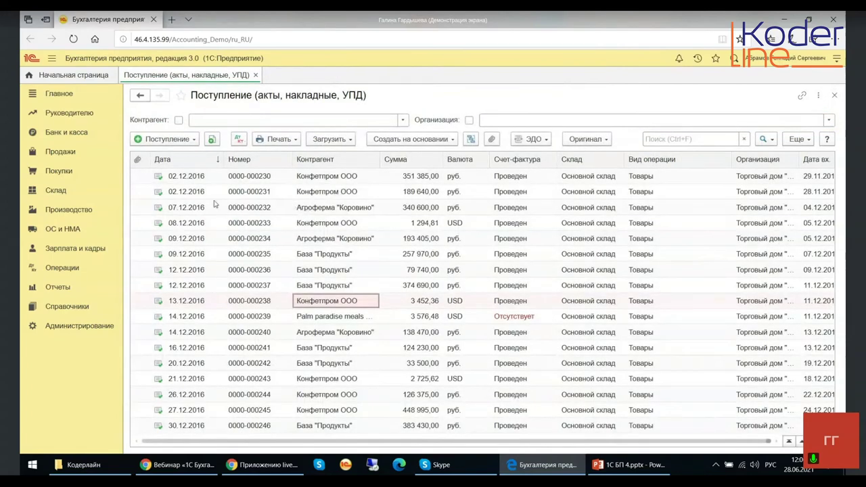
Step: View the «Акты сверки расчетов с контрагентами» list from the purchases section, and close it
{"action": "left_click", "coordinate": [58, 171]}
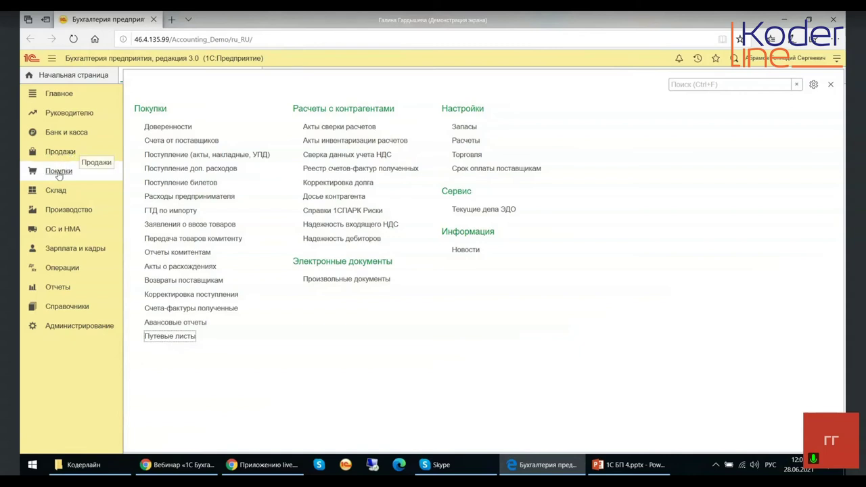
{"action": "left_click", "coordinate": [333, 129]}
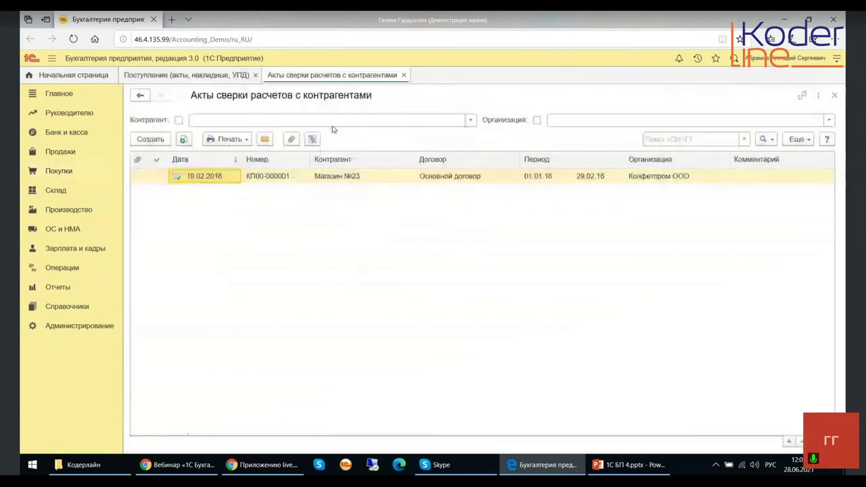
{"action": "left_click", "coordinate": [832, 96]}
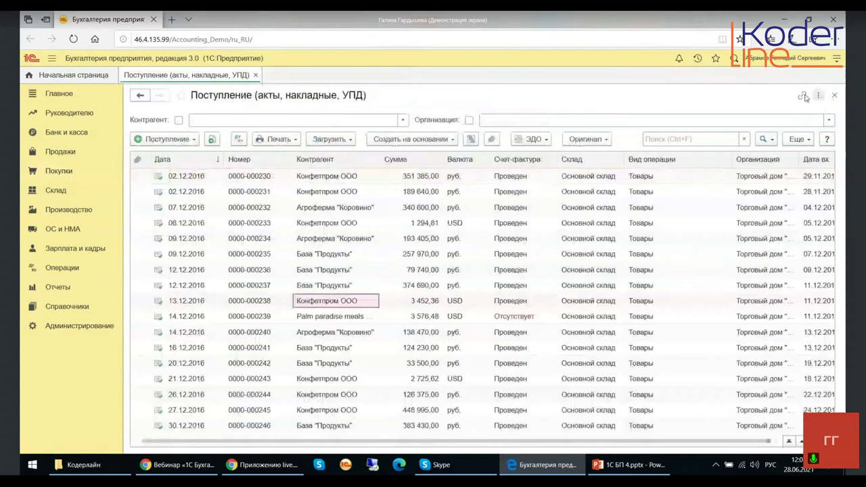
Step: View the «Досье контрагента» report form from the purchases section, and close it
{"action": "left_click", "coordinate": [58, 172]}
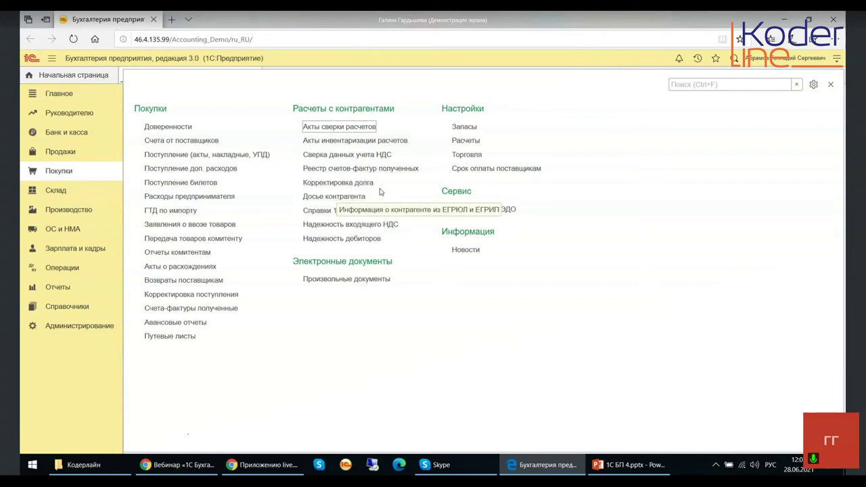
{"action": "left_click", "coordinate": [355, 197]}
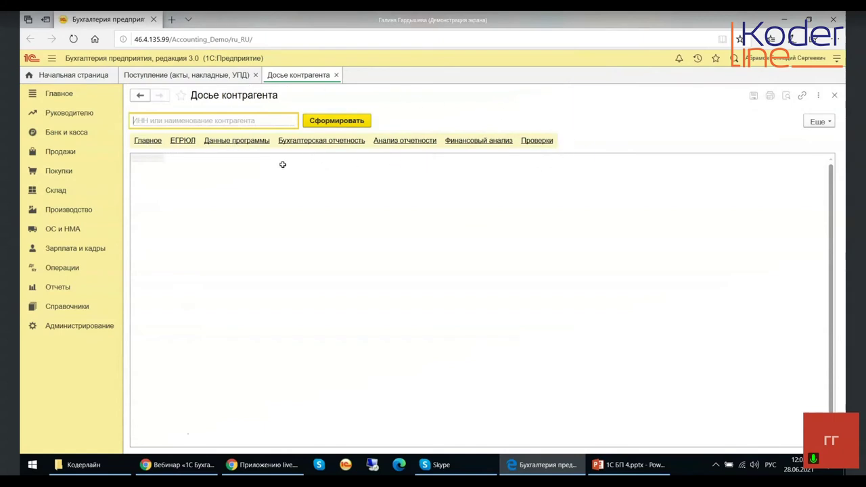
{"action": "left_click", "coordinate": [836, 97]}
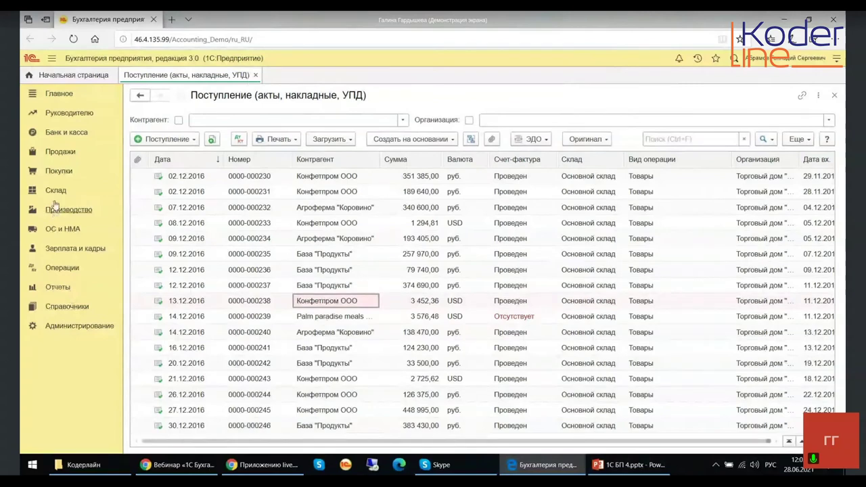
Step: Open «Справки 1СПАРК Риски», choose the supplier ООО "Невский берег", and try to request its report, declining the Internet support connection
{"action": "left_click", "coordinate": [58, 171]}
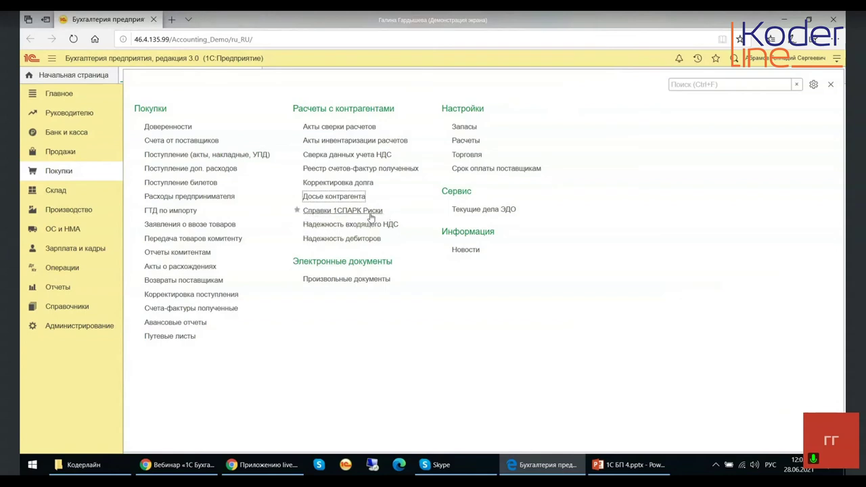
{"action": "left_click", "coordinate": [320, 213]}
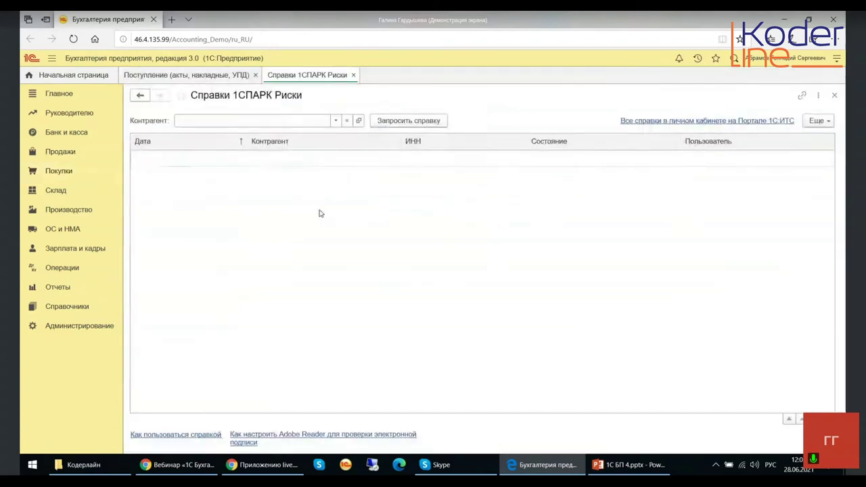
{"action": "left_click", "coordinate": [333, 120]}
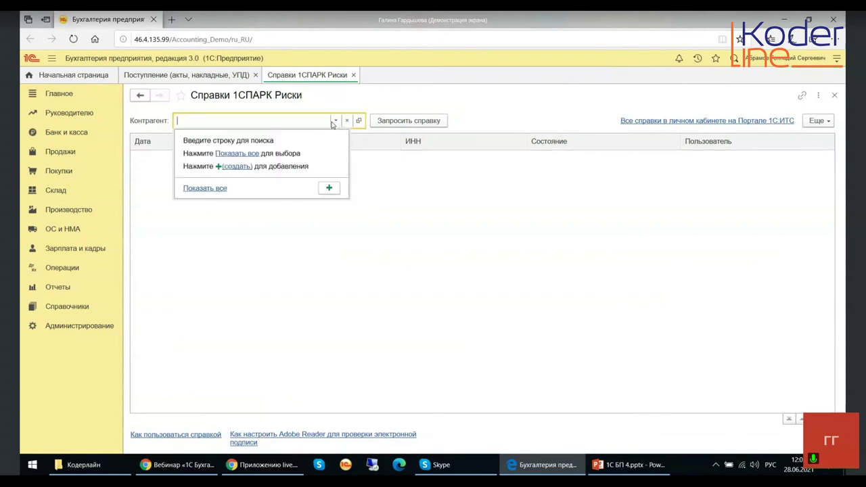
{"action": "left_click", "coordinate": [239, 154]}
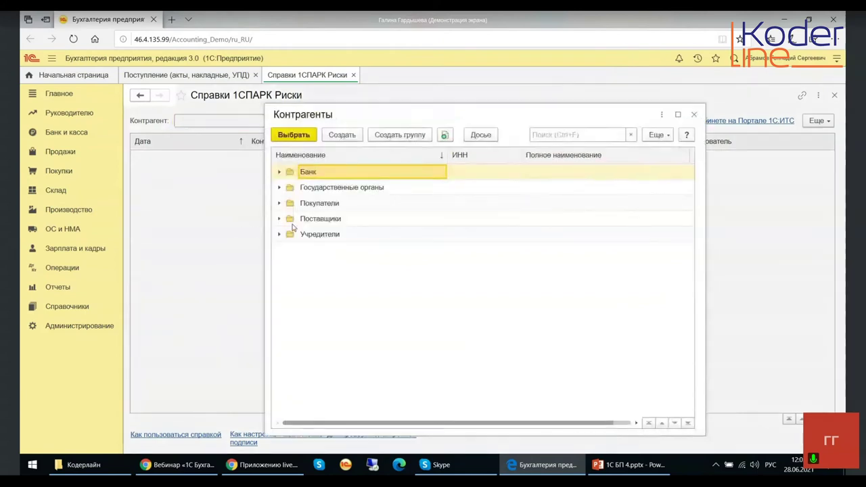
{"action": "left_click", "coordinate": [320, 219]}
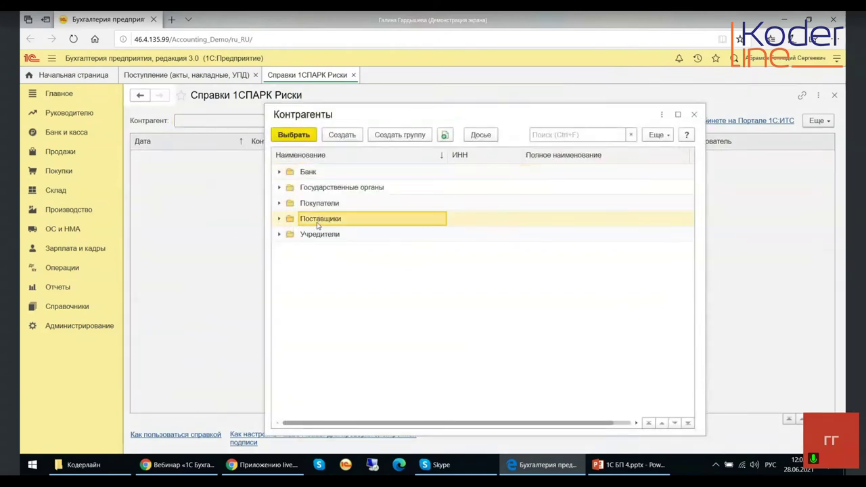
{"action": "double_click", "coordinate": [320, 220]}
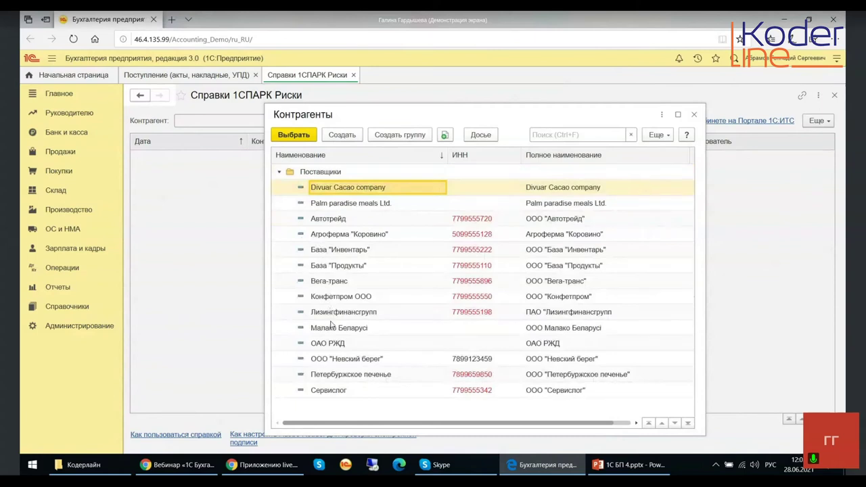
{"action": "left_click", "coordinate": [334, 300]}
{"action": "left_click", "coordinate": [339, 363]}
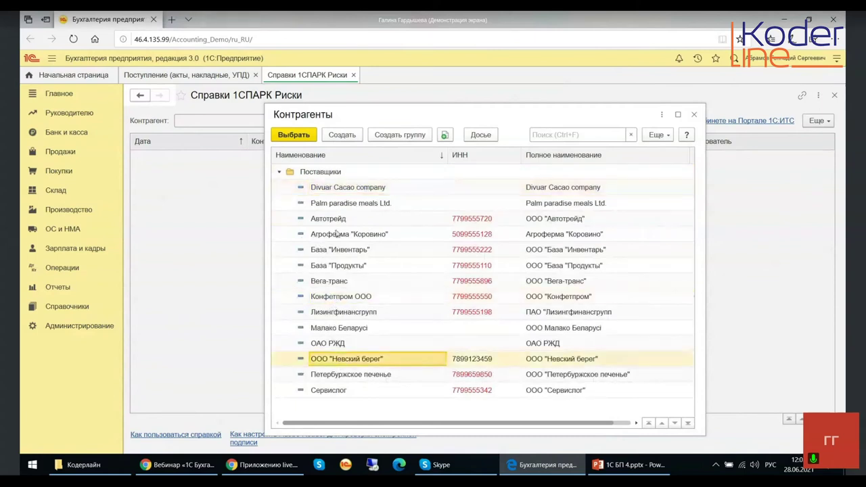
{"action": "left_click", "coordinate": [308, 137]}
{"action": "left_click", "coordinate": [392, 121]}
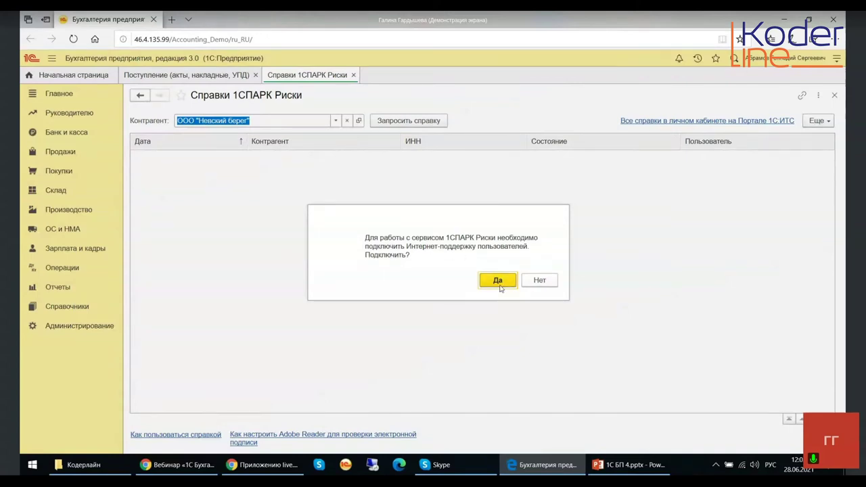
{"action": "left_click", "coordinate": [551, 282]}
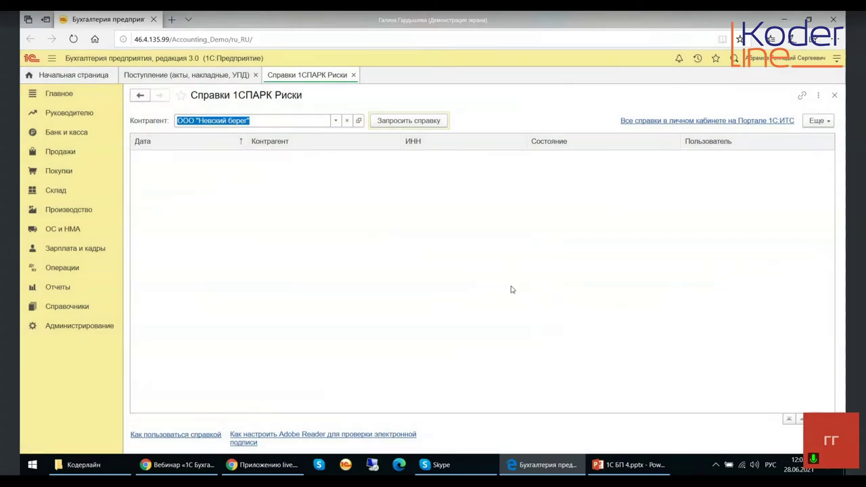
Step: View the 1С:ИТС portal login page for the 1СПАРК references, and return to the accounting page, keeping it open
{"action": "left_click", "coordinate": [669, 122]}
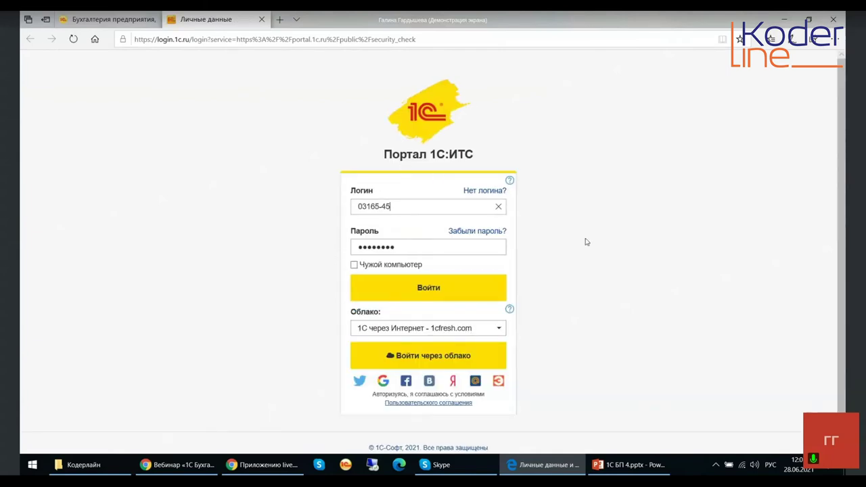
{"action": "left_click", "coordinate": [833, 19]}
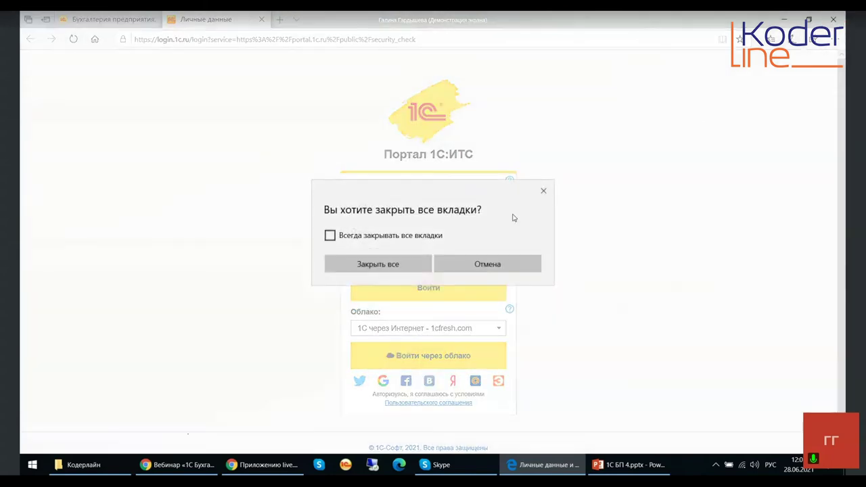
{"action": "left_click", "coordinate": [458, 264]}
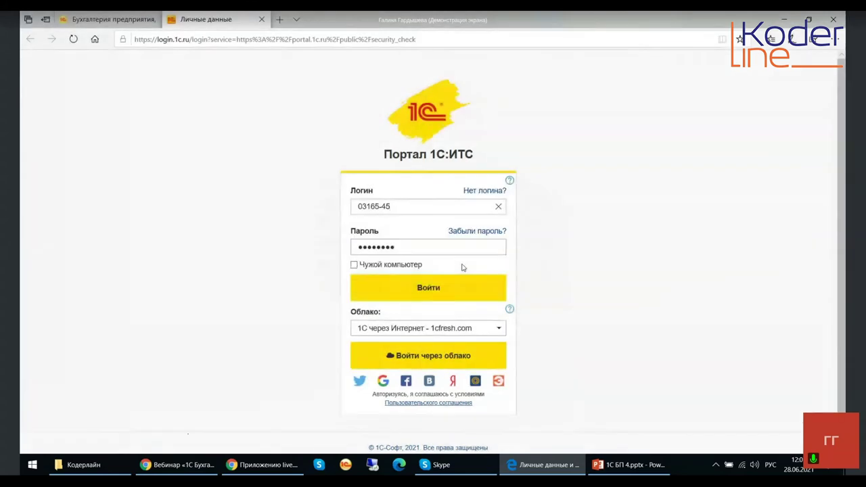
{"action": "left_click", "coordinate": [832, 19]}
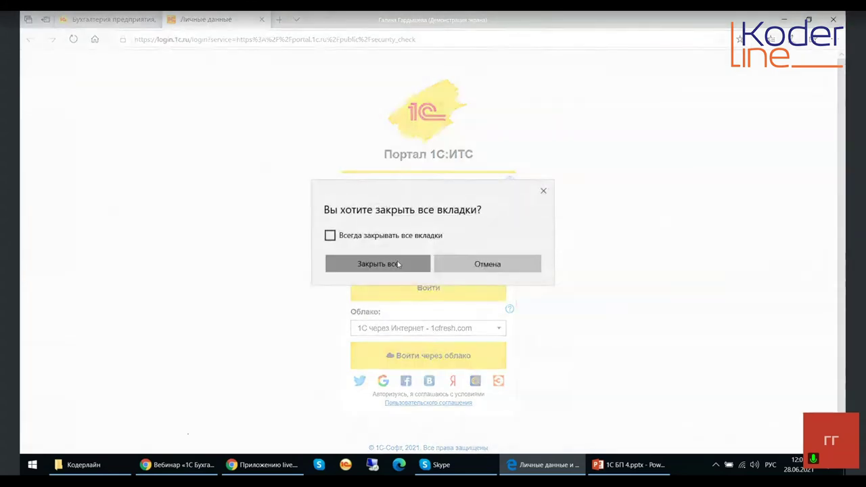
{"action": "left_click", "coordinate": [392, 263]}
{"action": "left_click", "coordinate": [108, 21]}
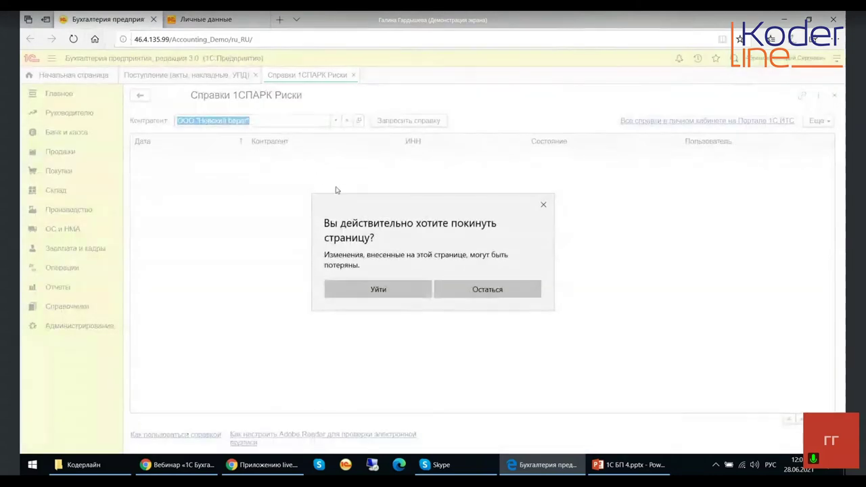
{"action": "left_click", "coordinate": [476, 289]}
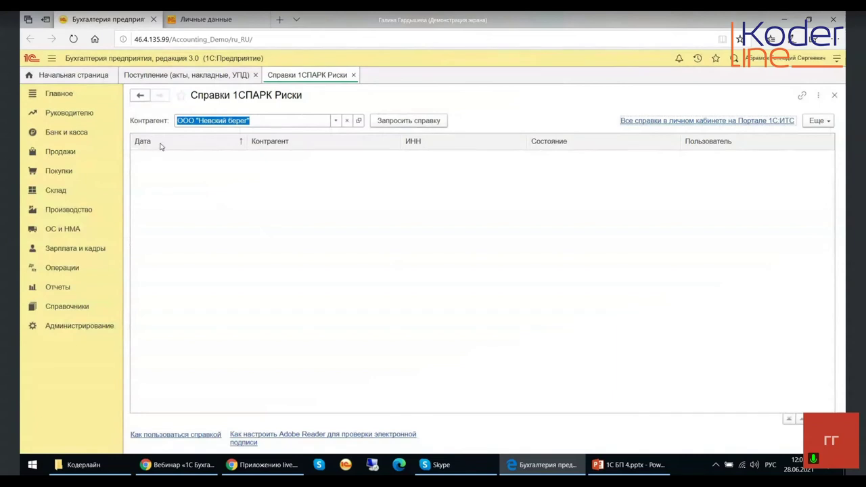
Step: Try to generate the «Надежность дебиторов» report for «Конфетпром ООО», close it and «Справки 1СПАРК Риски», and postpone entering the support login
{"action": "left_click", "coordinate": [58, 174]}
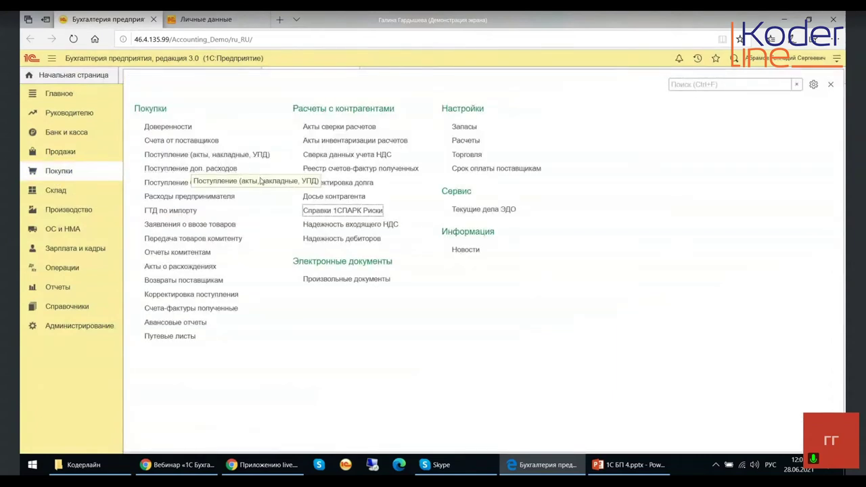
{"action": "left_click", "coordinate": [369, 239]}
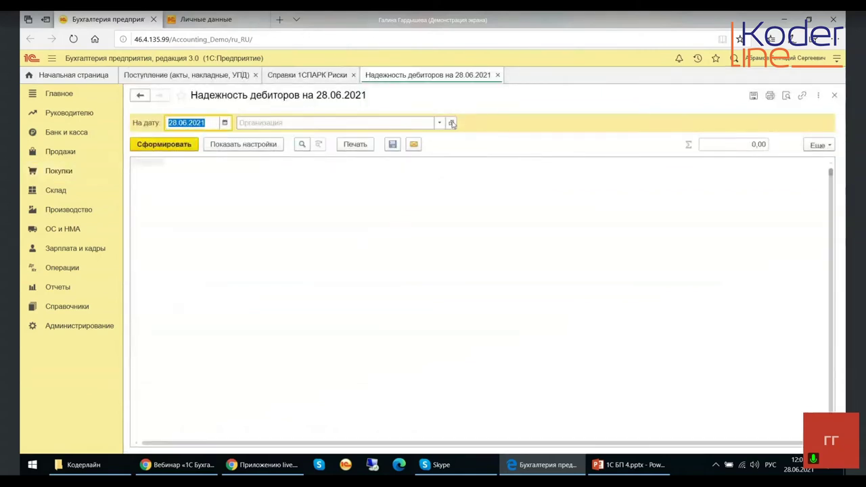
{"action": "left_click", "coordinate": [438, 124]}
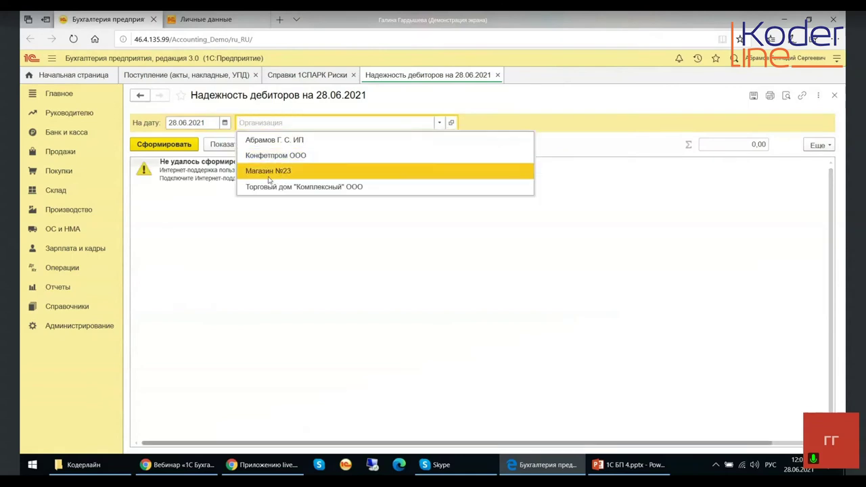
{"action": "left_click", "coordinate": [254, 157]}
{"action": "left_click", "coordinate": [146, 146]}
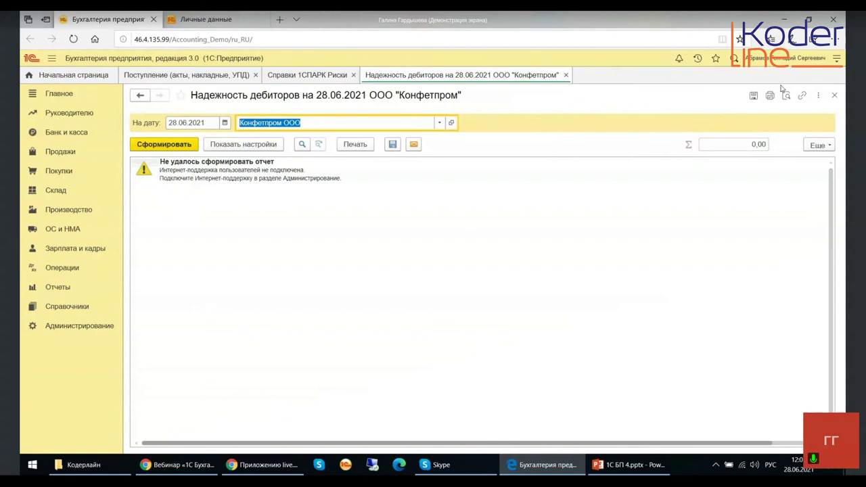
{"action": "left_click", "coordinate": [834, 96]}
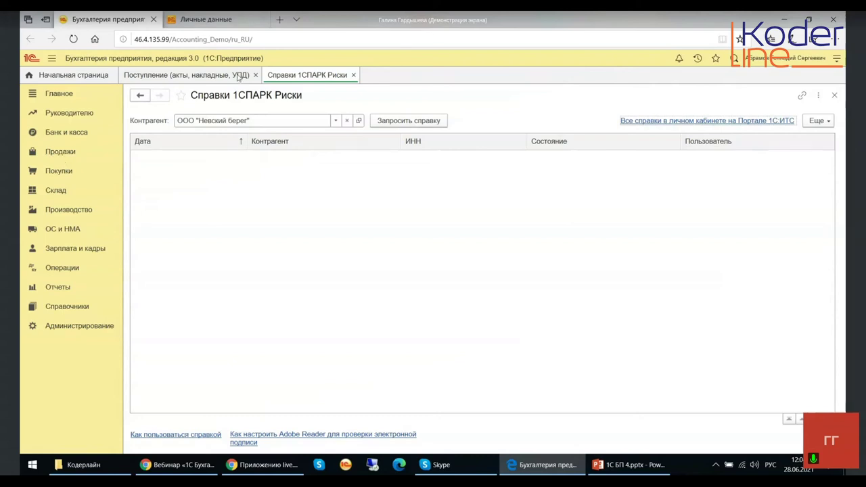
{"action": "left_click", "coordinate": [835, 95]}
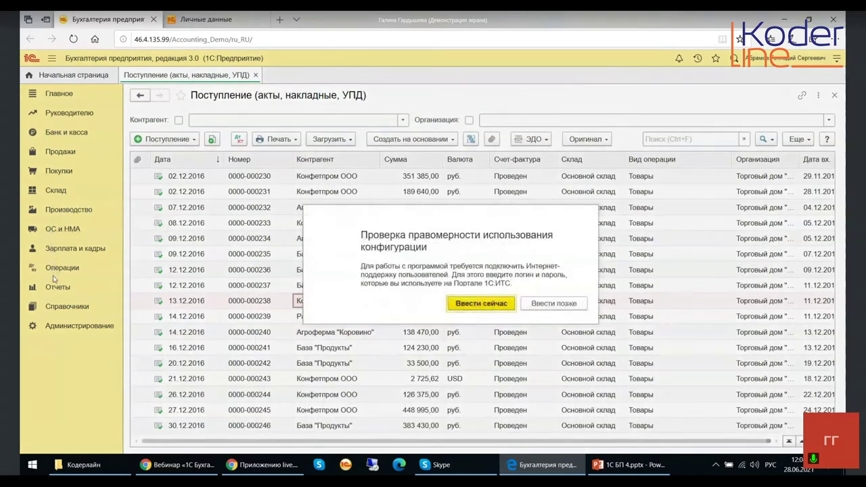
{"action": "left_click", "coordinate": [541, 305]}
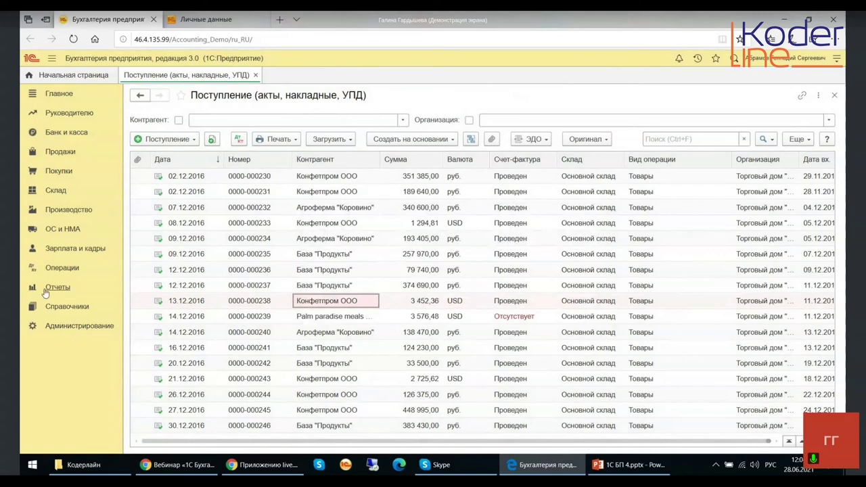
Step: Open the «Письма» page of «1С-Отчетность» from the reports section, and dismiss the Internet support and promotional windows
{"action": "left_click", "coordinate": [60, 291]}
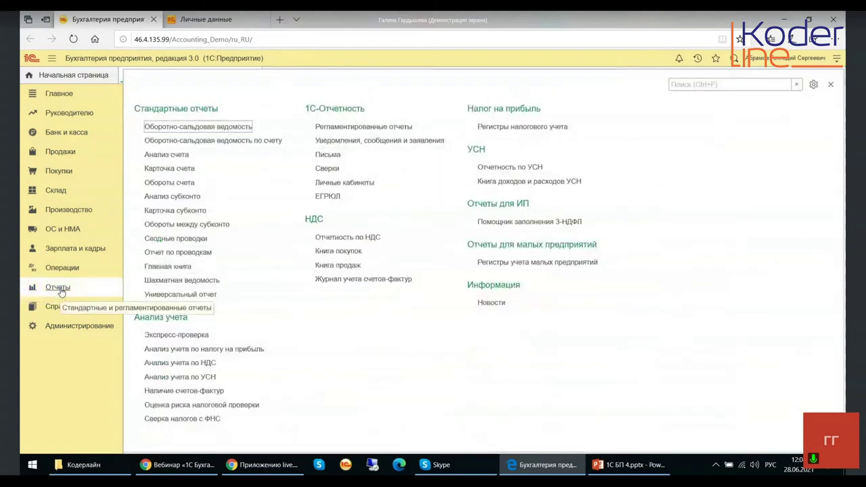
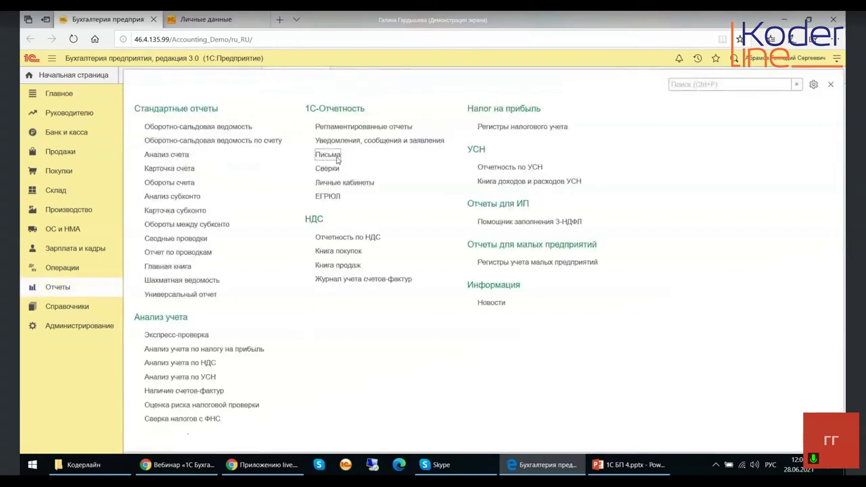
{"action": "left_click", "coordinate": [337, 140]}
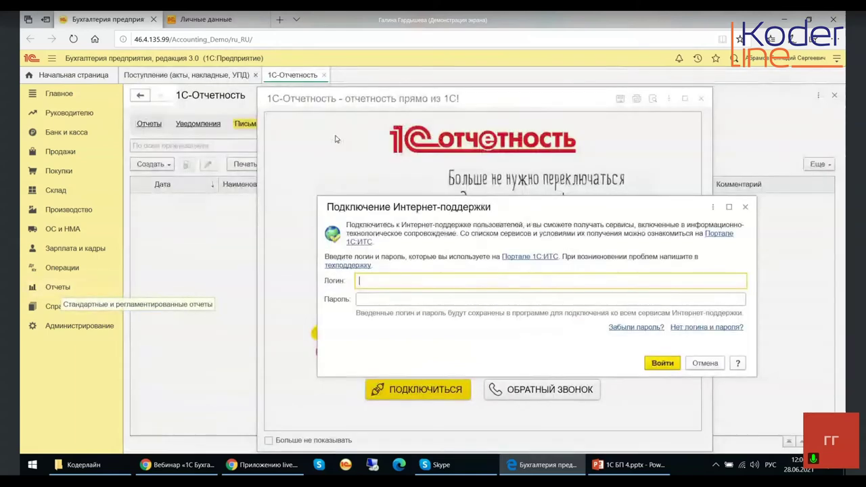
{"action": "left_click", "coordinate": [745, 206]}
{"action": "left_click", "coordinate": [699, 99]}
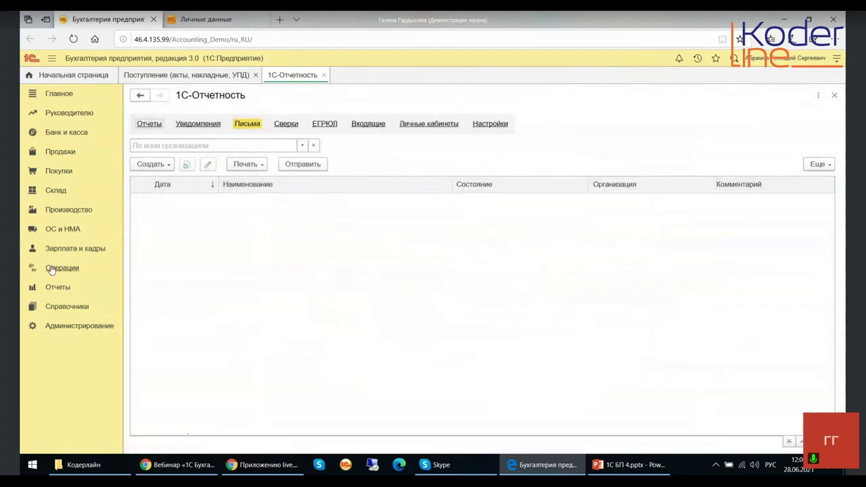
Step: Open the reconciliation act with «Магазин №23» dated 19.02.2016 from the purchases section's reconciliation acts list
{"action": "left_click", "coordinate": [59, 171]}
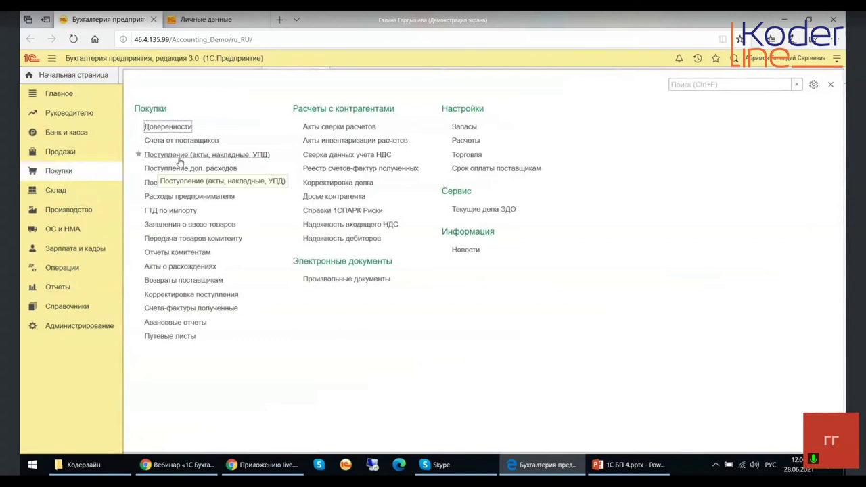
{"action": "left_click", "coordinate": [328, 131]}
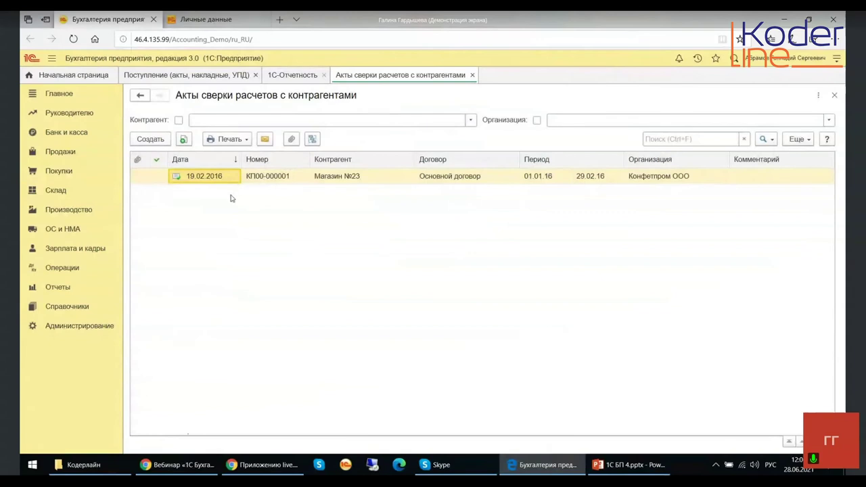
{"action": "left_click", "coordinate": [320, 181]}
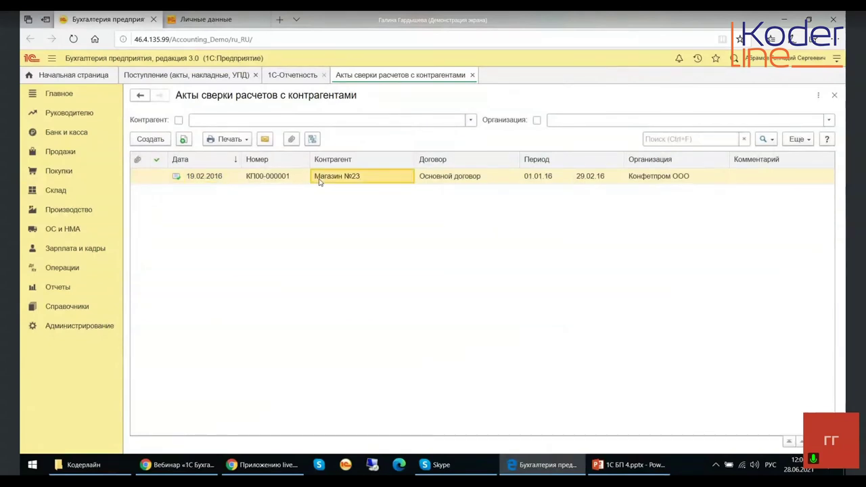
{"action": "double_click", "coordinate": [320, 181]}
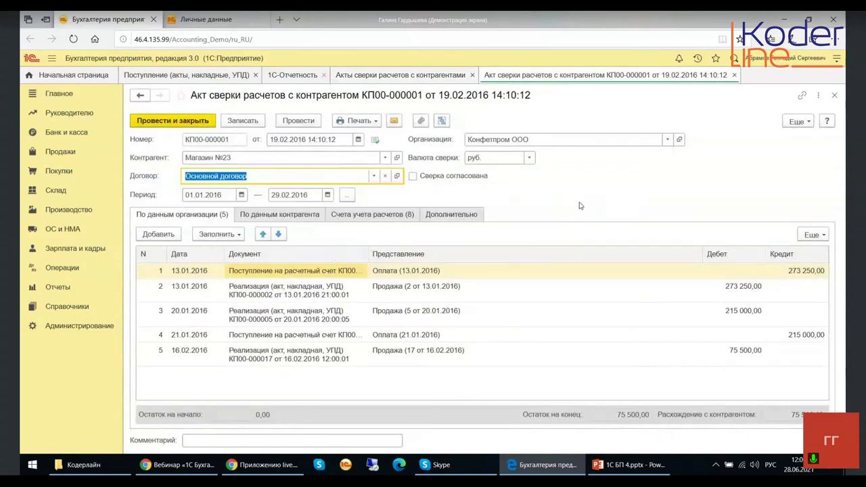
Step: Try to e-mail «Акт сверки» and «Письмо об оплате задолженности» as PDF/A documents, and close the mail setup and form selection windows
{"action": "left_click", "coordinate": [394, 121]}
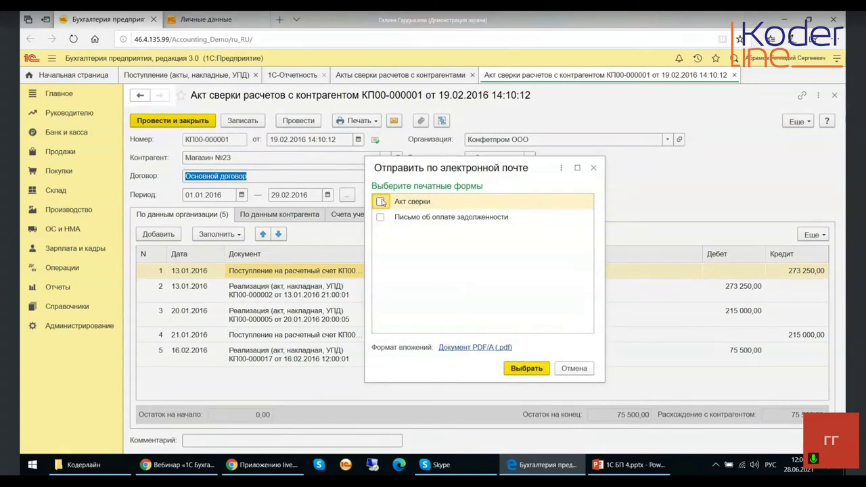
{"action": "left_click", "coordinate": [380, 201]}
{"action": "left_click", "coordinate": [380, 218]}
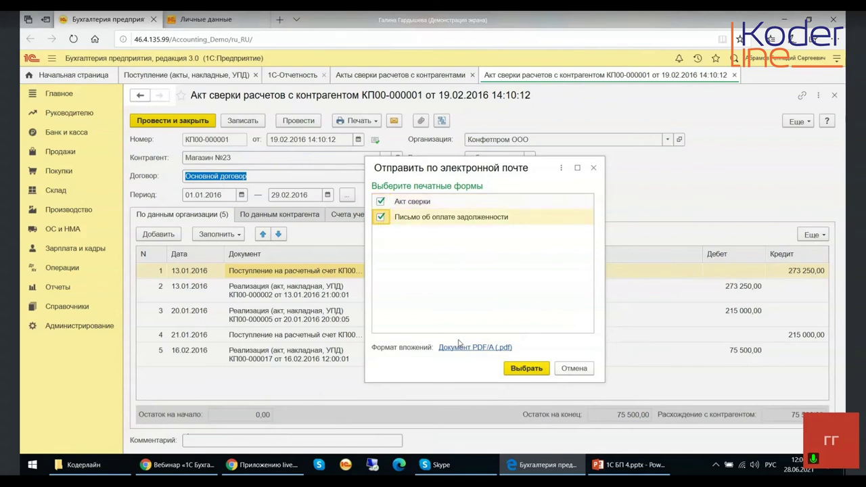
{"action": "left_click", "coordinate": [527, 369]}
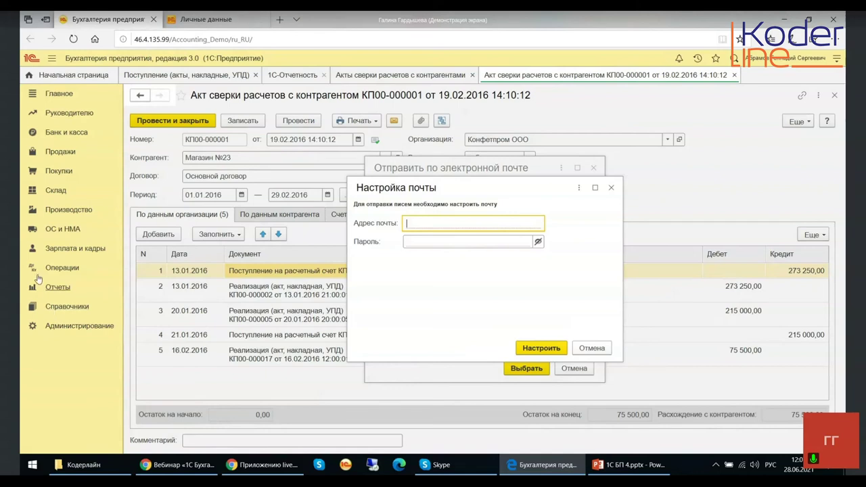
{"action": "left_click", "coordinate": [610, 188]}
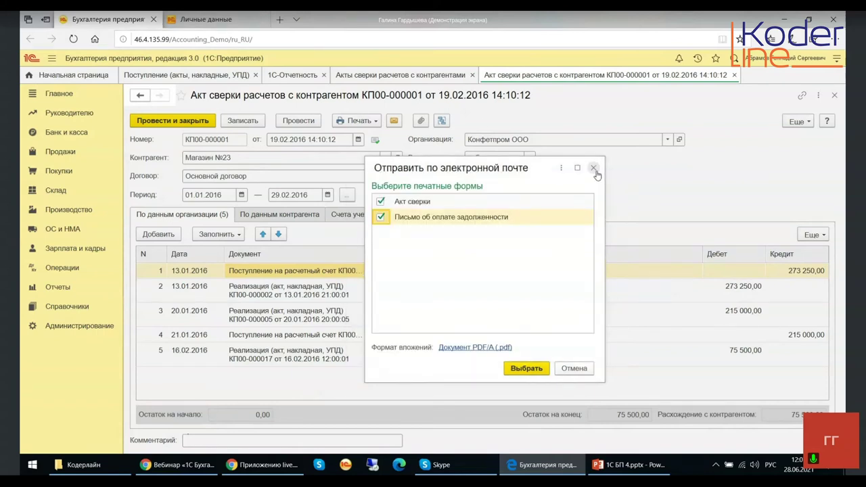
{"action": "left_click", "coordinate": [594, 169]}
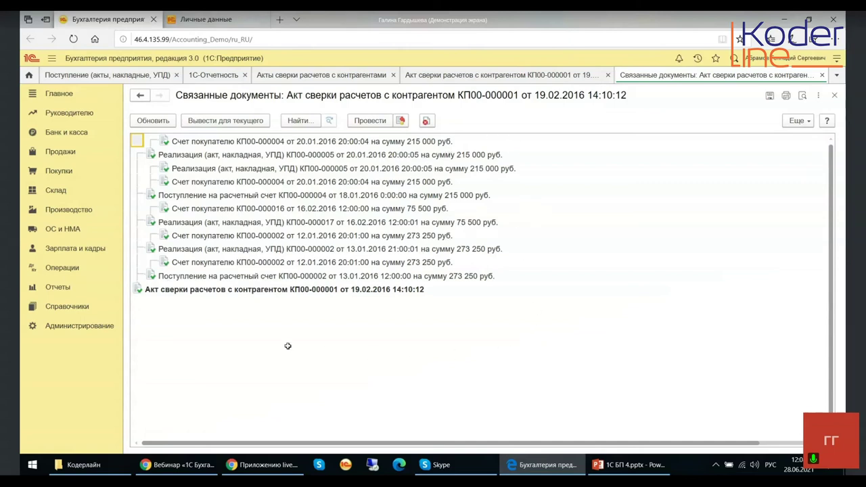
Step: Close the act's related documents and the reconciliation act, and look over the purchases section's commands
{"action": "left_click", "coordinate": [835, 95]}
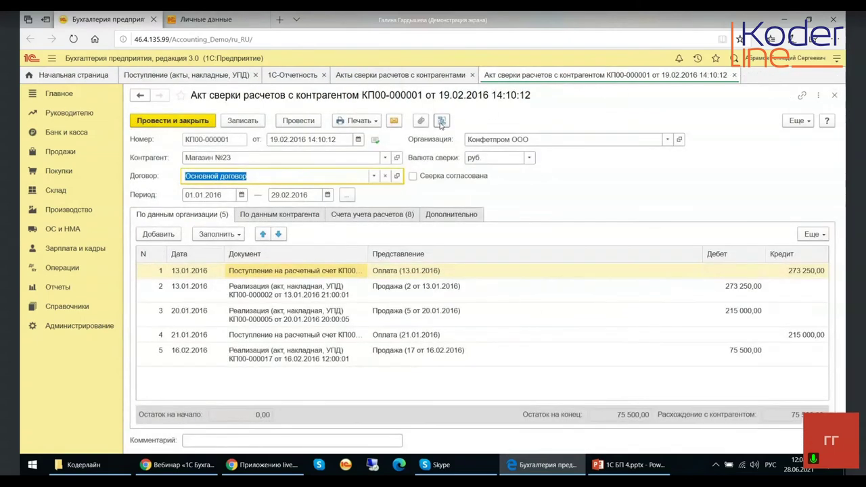
{"action": "left_click", "coordinate": [734, 75]}
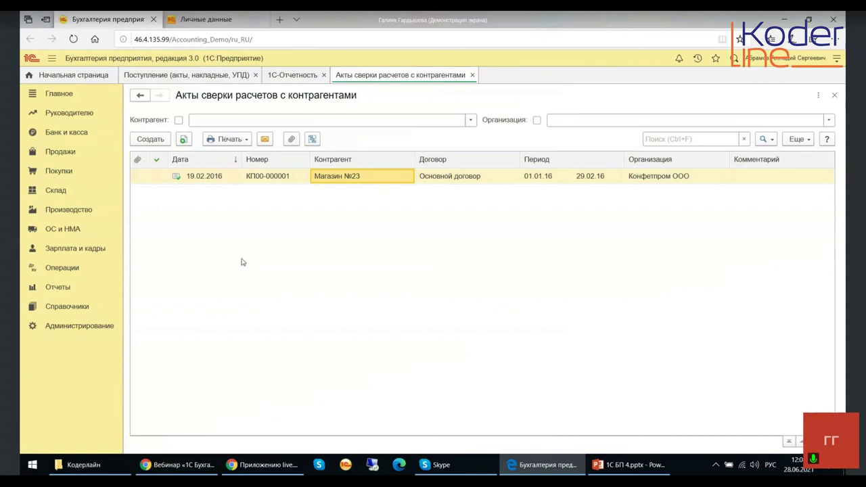
{"action": "left_click", "coordinate": [58, 172]}
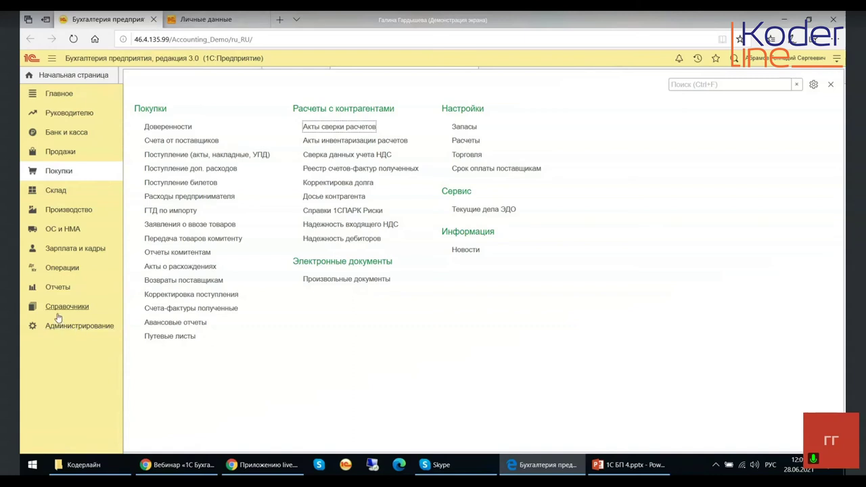
Step: Open the «ОАО РЖД» card from the «Поставщики» group of the counterparties directory
{"action": "left_click", "coordinate": [58, 307]}
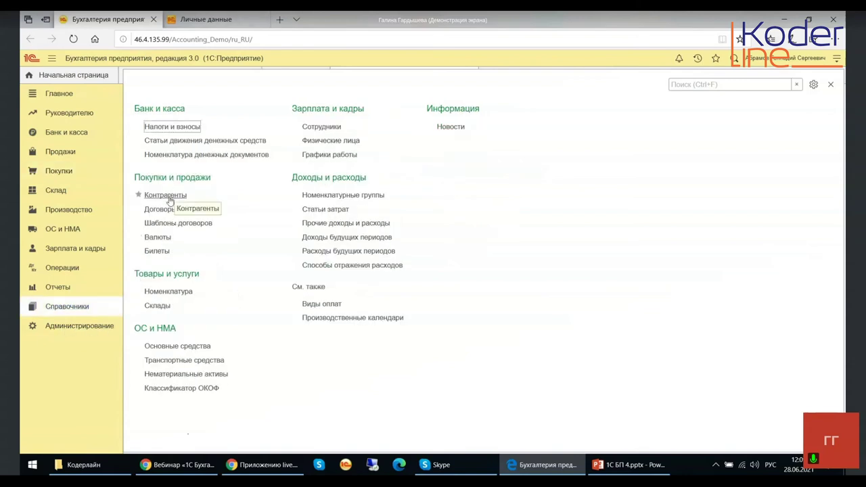
{"action": "left_click", "coordinate": [169, 197]}
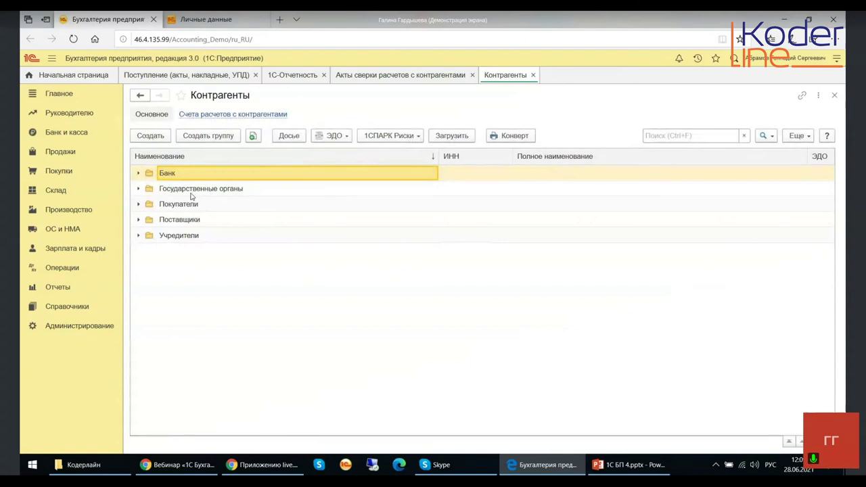
{"action": "double_click", "coordinate": [175, 220]}
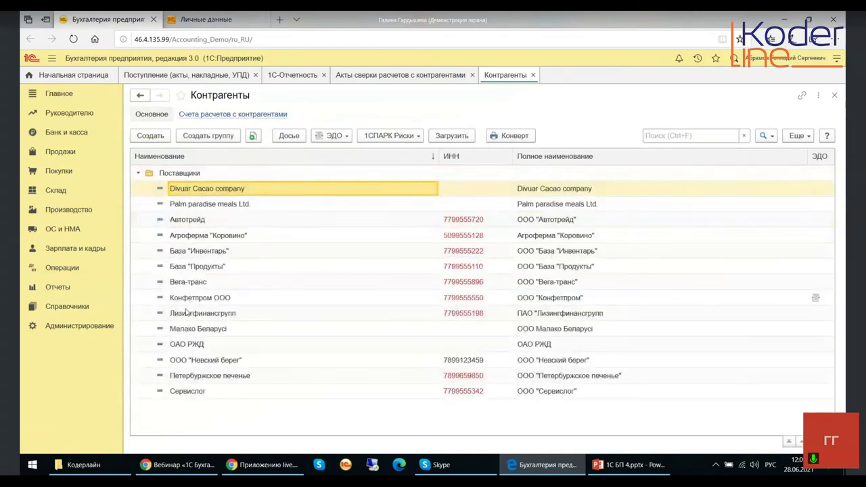
{"action": "left_click", "coordinate": [192, 347]}
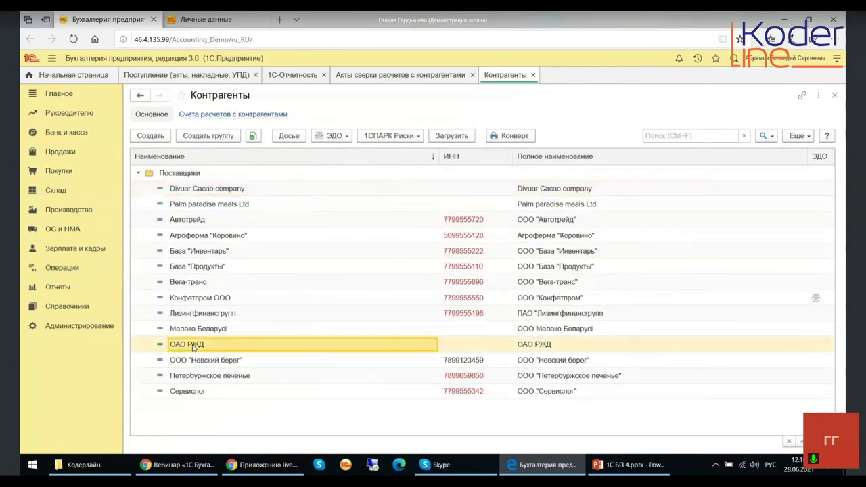
{"action": "double_click", "coordinate": [192, 347]}
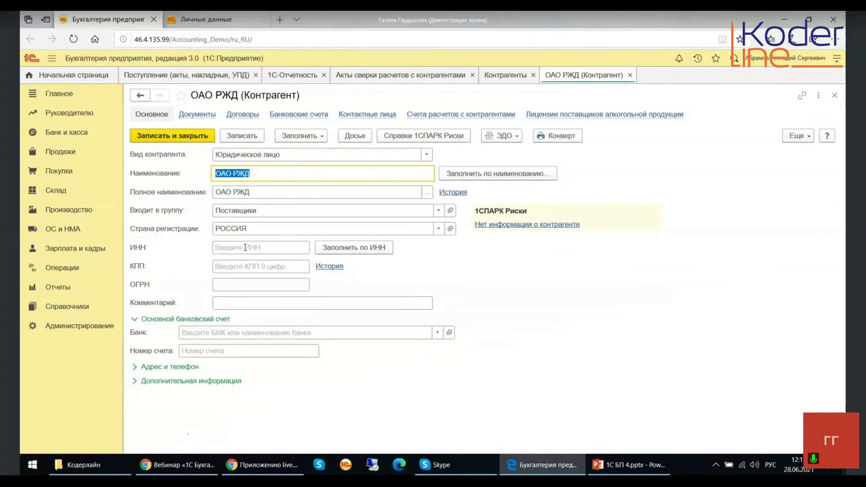
Step: Examine the ИНН, name, full name and group fields of the «ОАО РЖД» card, and close the card
{"action": "left_click", "coordinate": [245, 248]}
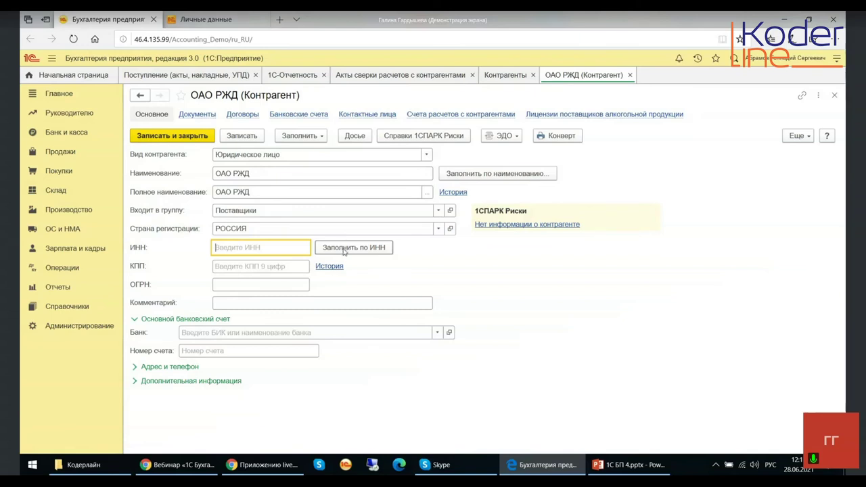
{"action": "left_click", "coordinate": [227, 174]}
{"action": "left_click", "coordinate": [228, 191]}
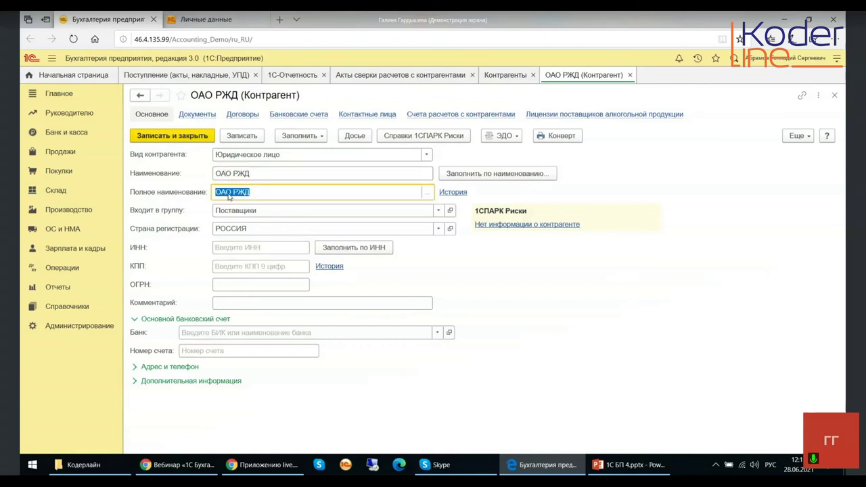
{"action": "left_click", "coordinate": [233, 211]}
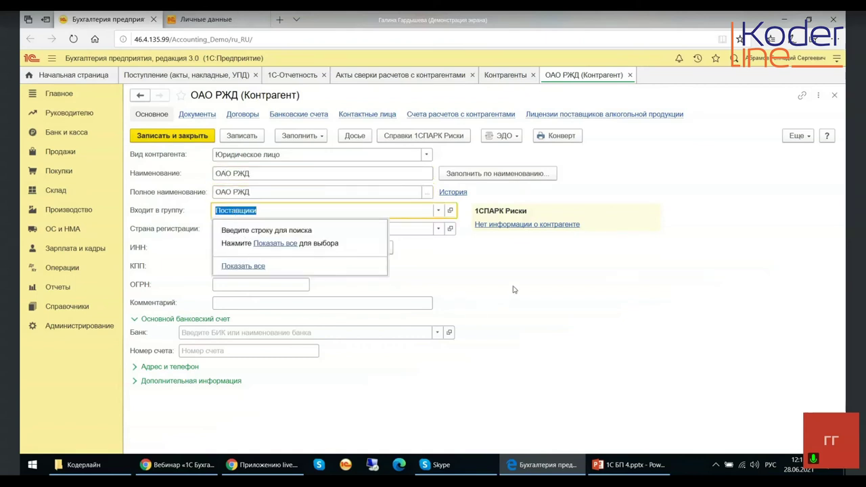
{"action": "left_click", "coordinate": [473, 276]}
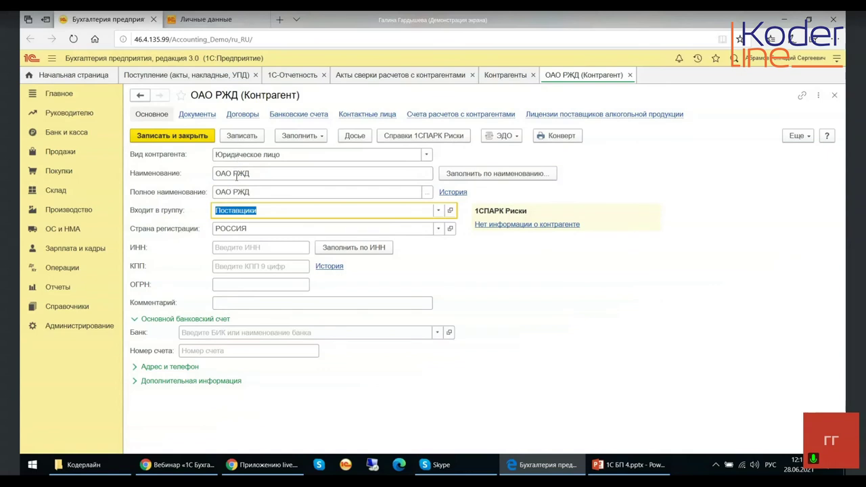
{"action": "left_click", "coordinate": [238, 173]}
{"action": "left_click", "coordinate": [240, 173]}
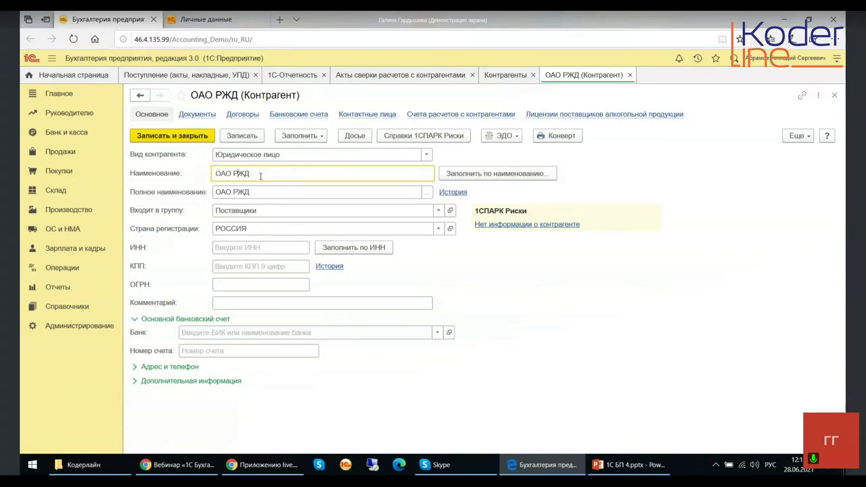
{"action": "left_click", "coordinate": [233, 192]}
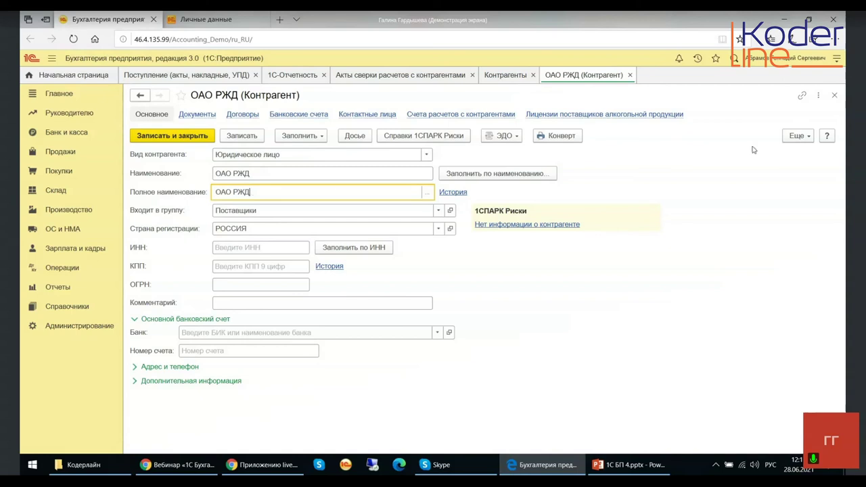
{"action": "left_click", "coordinate": [629, 76]}
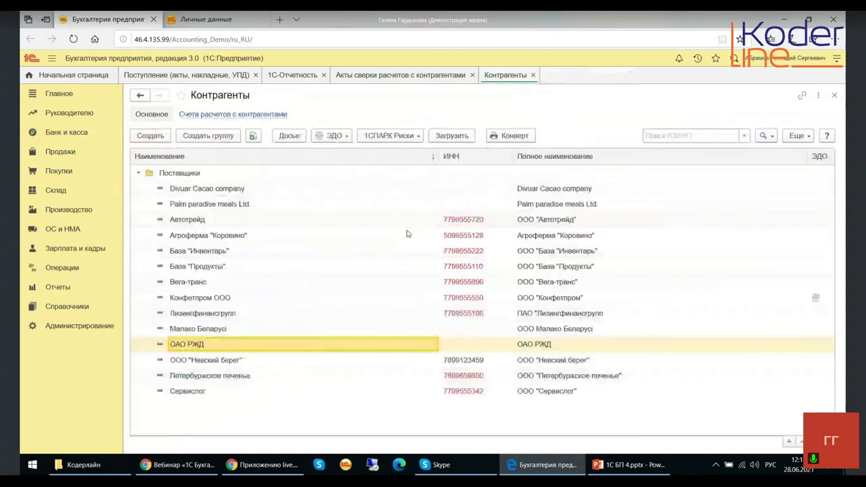
Step: Open the «ООО "Невский берег"» card from the suppliers list, and compare its name and full name with the list entries
{"action": "left_click", "coordinate": [209, 361]}
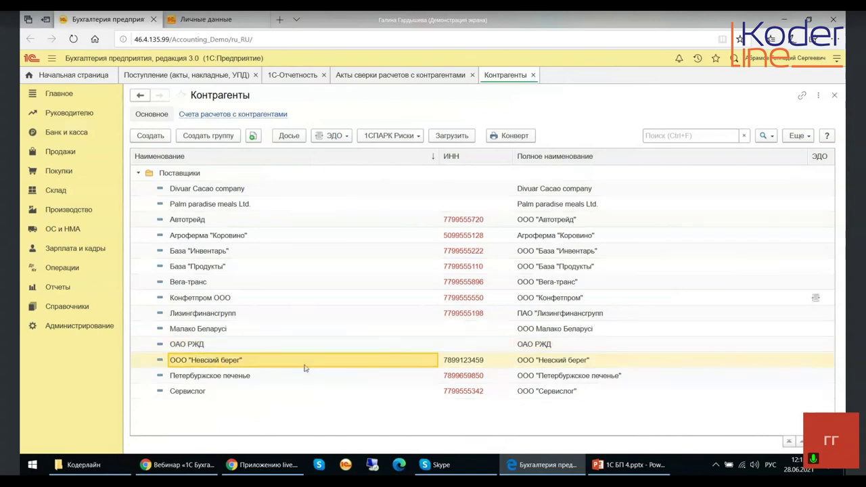
{"action": "double_click", "coordinate": [221, 364]}
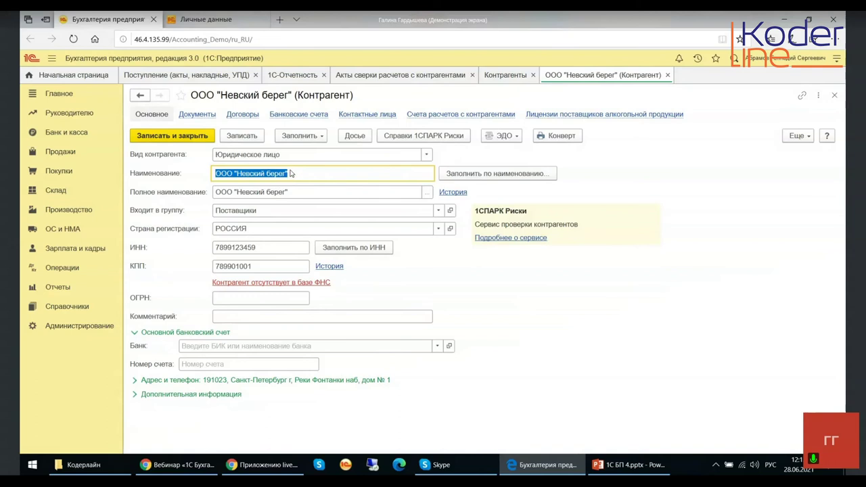
{"action": "left_click", "coordinate": [507, 77]}
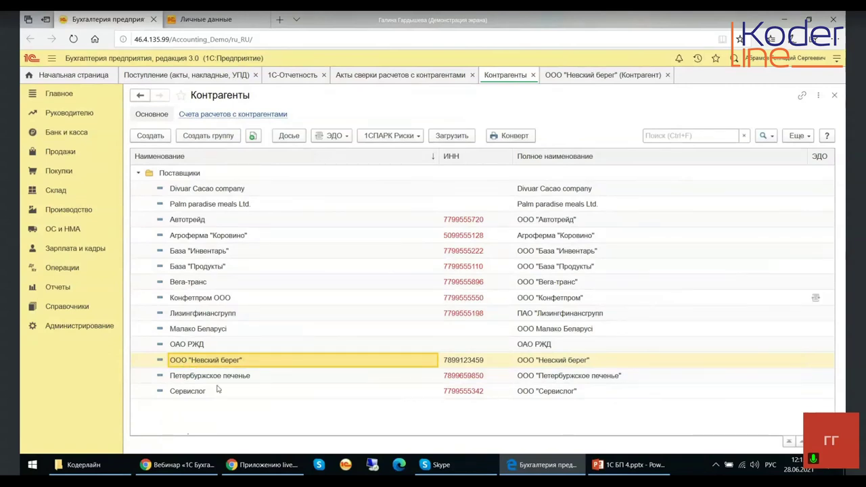
{"action": "left_click", "coordinate": [560, 80]}
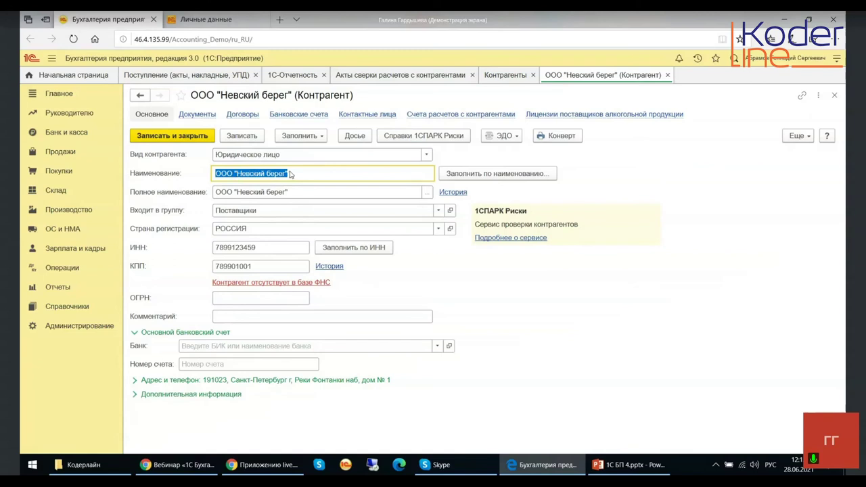
{"action": "left_click", "coordinate": [504, 74]}
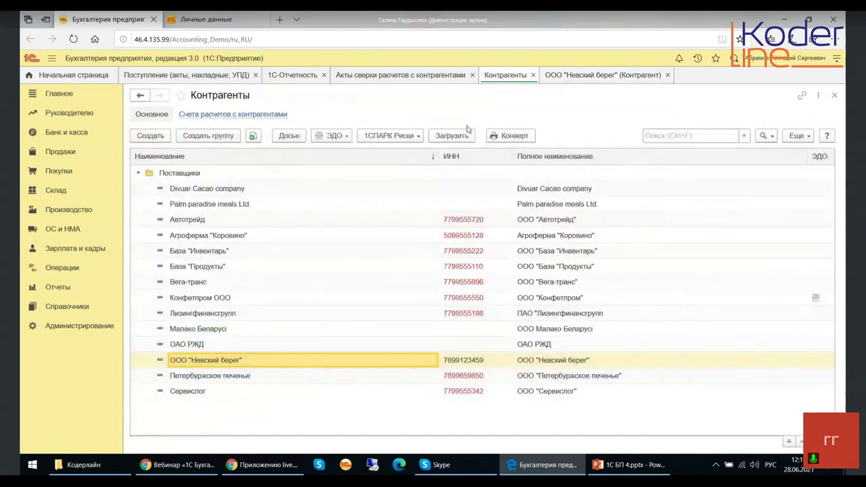
{"action": "left_click", "coordinate": [188, 378]}
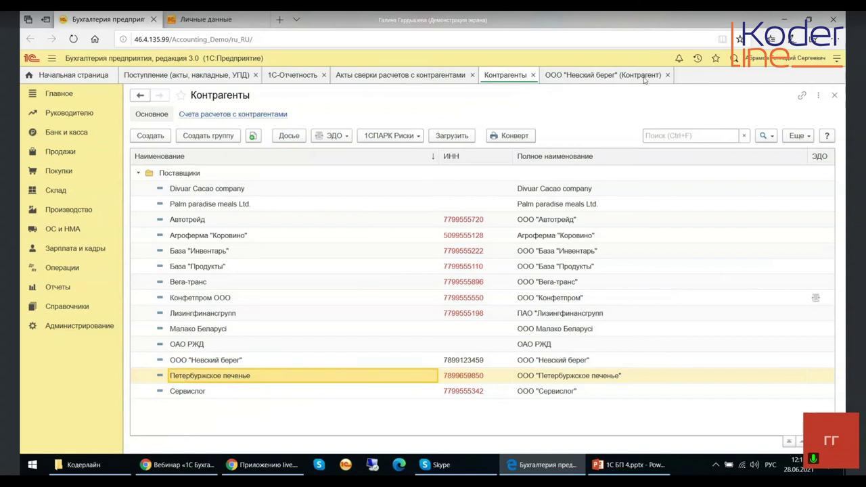
{"action": "left_click", "coordinate": [561, 75]}
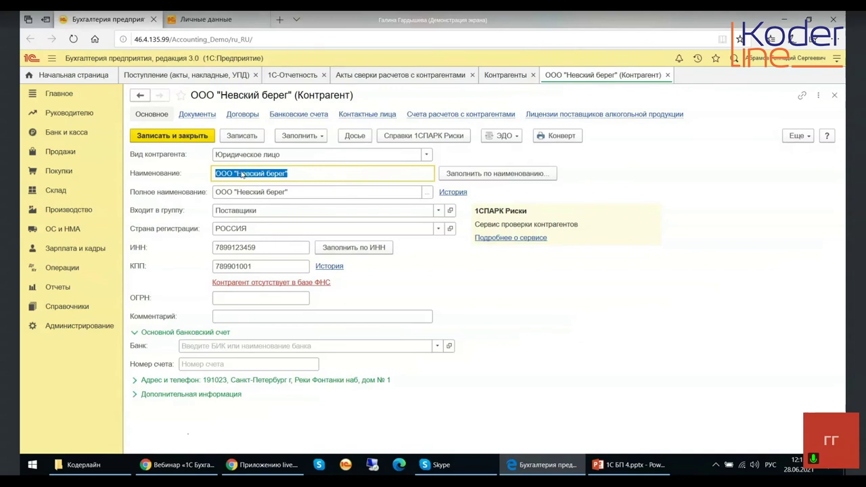
{"action": "left_click", "coordinate": [230, 193]}
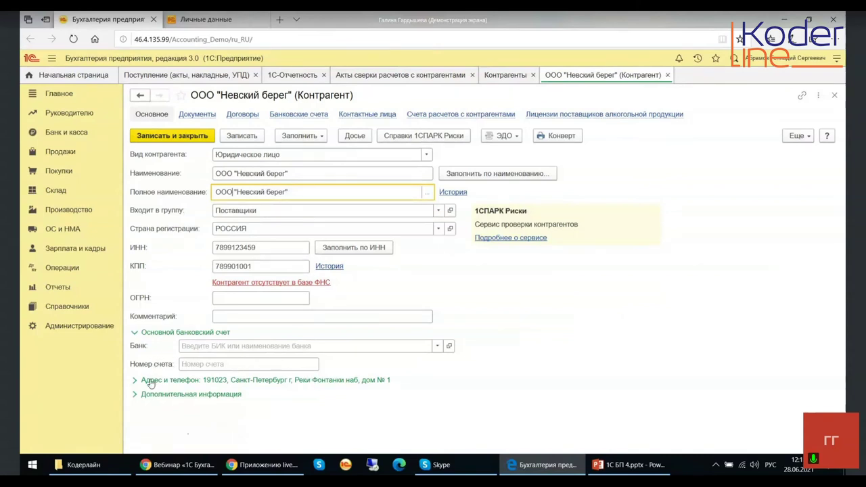
Step: View the contracts and settlement accounts of «ООО "Невский берег"», and open a new settlement accounts record
{"action": "left_click", "coordinate": [242, 114]}
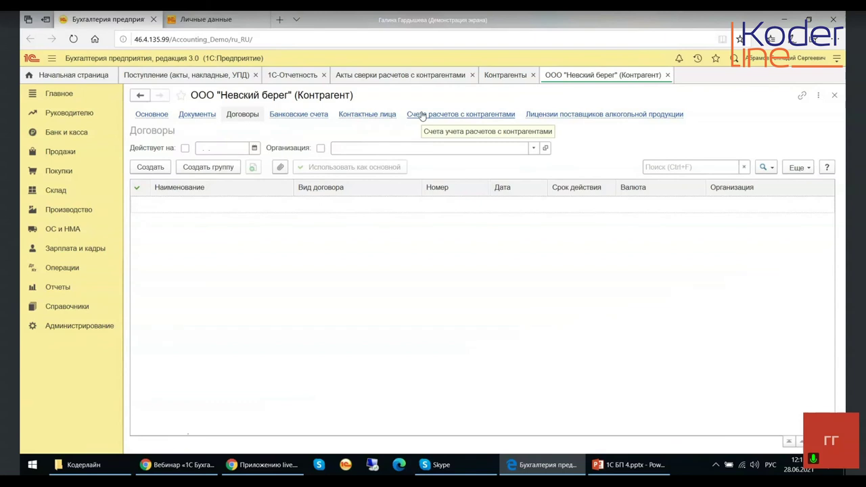
{"action": "left_click", "coordinate": [422, 115]}
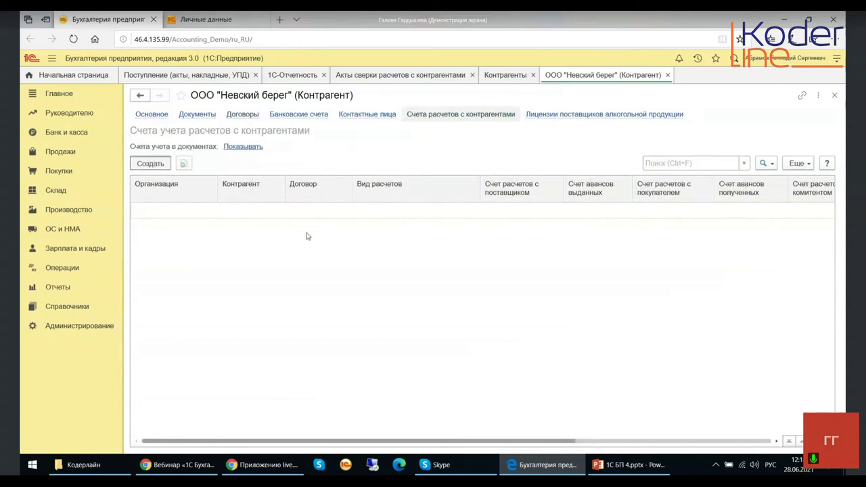
{"action": "key", "text": "Insert"}
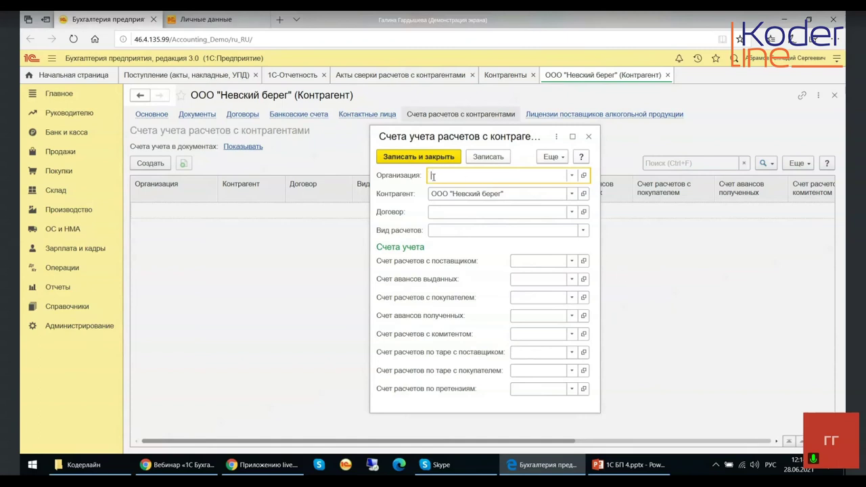
Step: Examine the supplier settlement and issued advances account fields of the new record, postpone the Internet support login, and close the record unsaved
{"action": "left_click", "coordinate": [546, 261]}
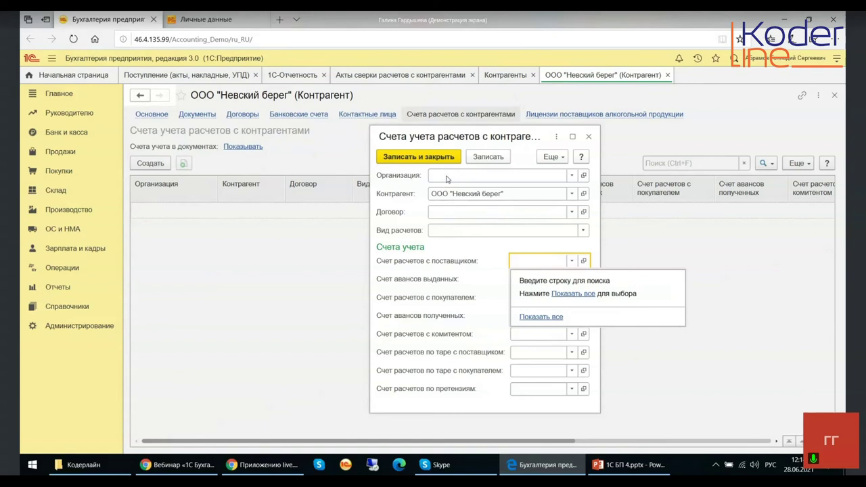
{"action": "left_click", "coordinate": [524, 265]}
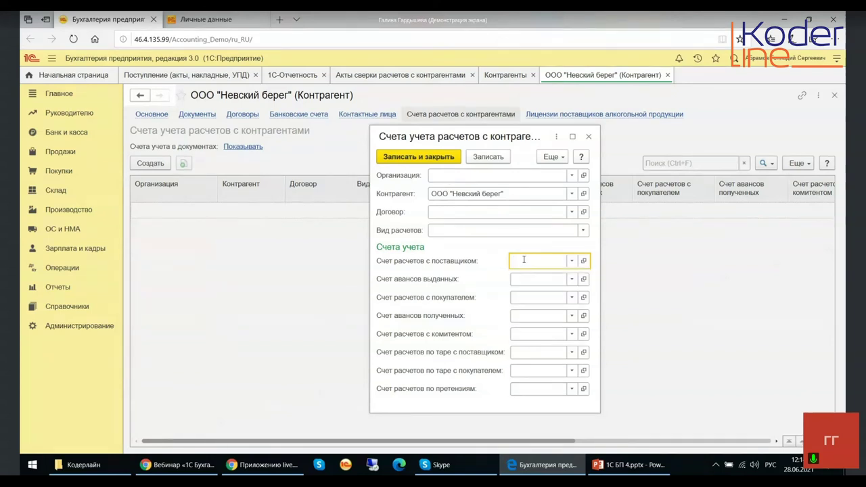
{"action": "left_click", "coordinate": [535, 281]}
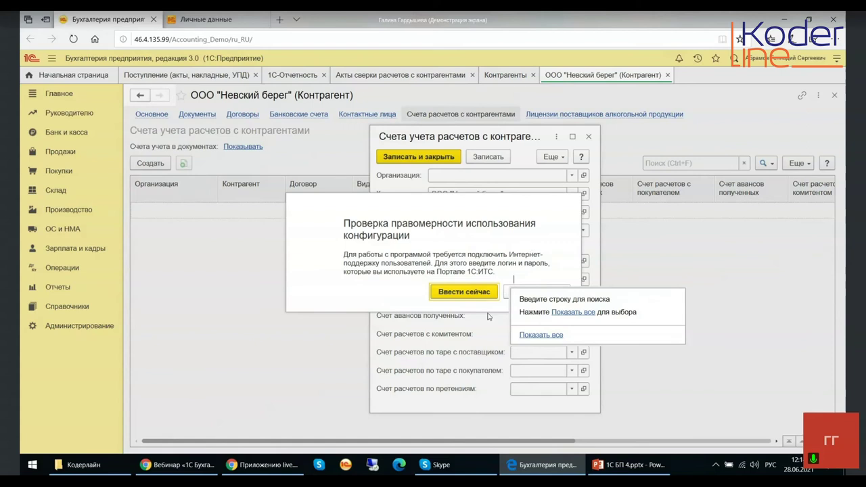
{"action": "left_click", "coordinate": [465, 293]}
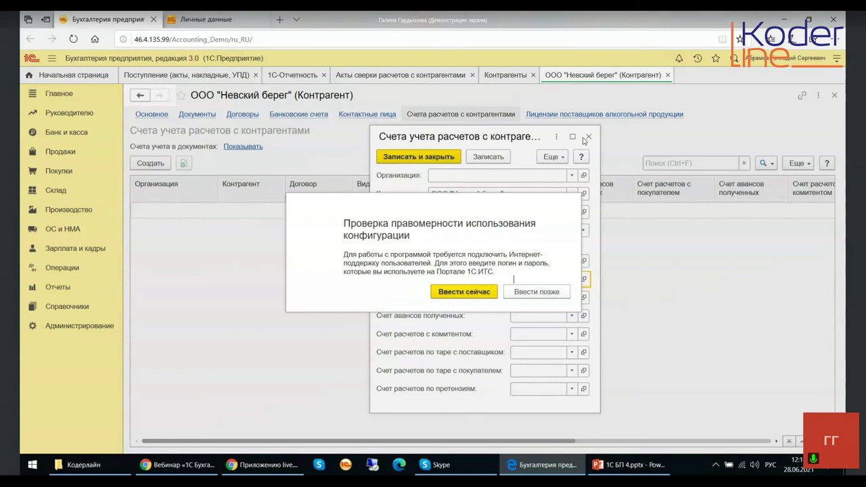
{"action": "left_click", "coordinate": [529, 292]}
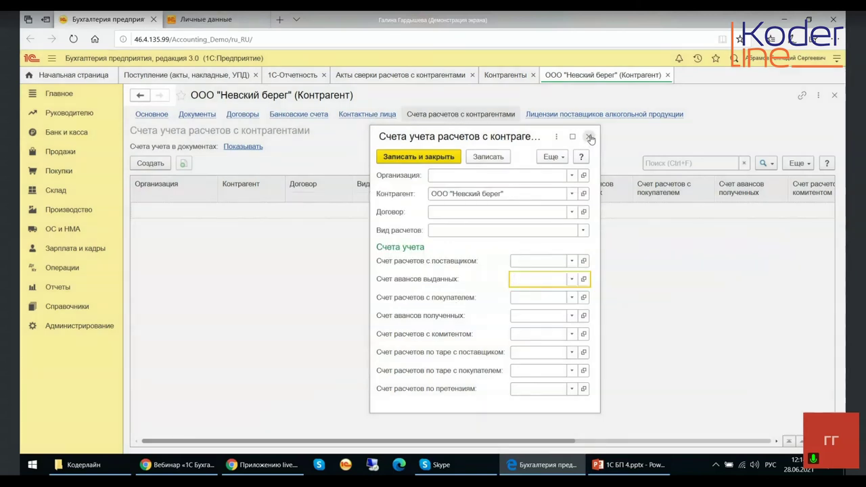
{"action": "left_click", "coordinate": [588, 137]}
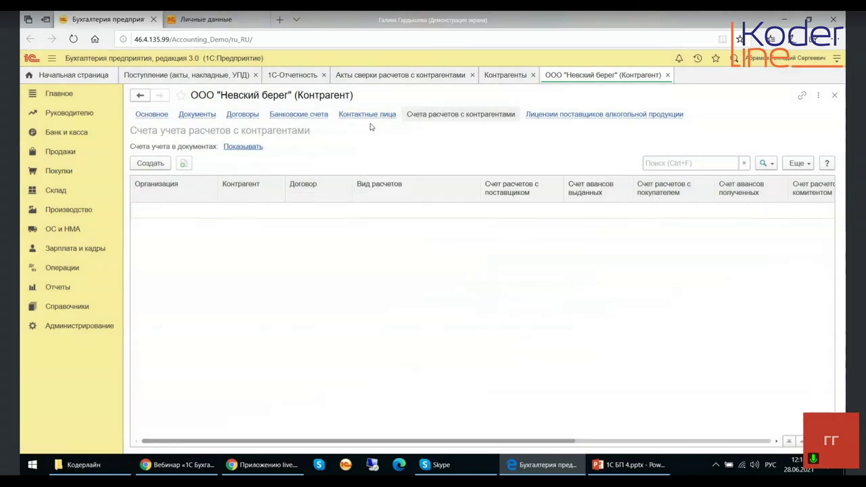
Step: View the alcohol supplier licences and the documents of «ООО "Невский берег"», select its «Авансовый отчет», and close the card
{"action": "left_click", "coordinate": [573, 117]}
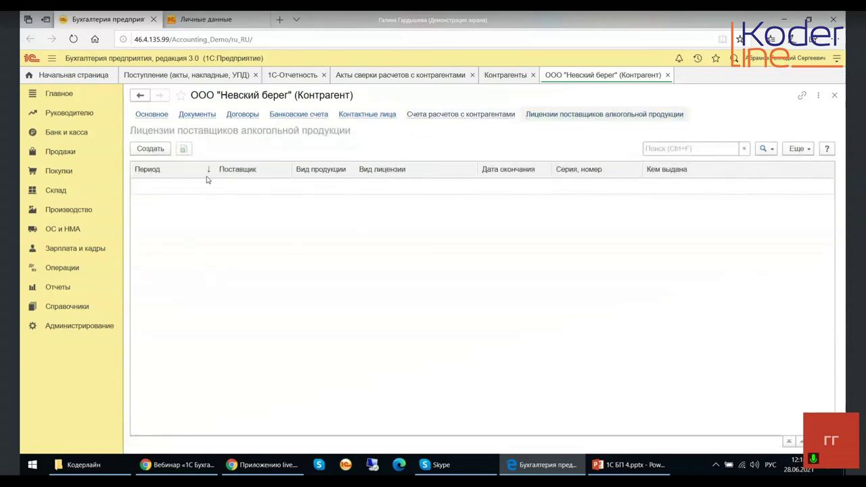
{"action": "left_click", "coordinate": [195, 115]}
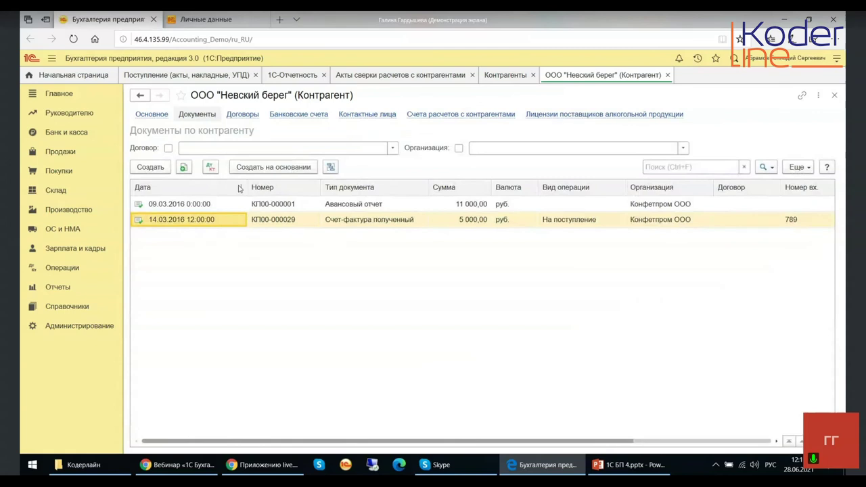
{"action": "left_click", "coordinate": [350, 205]}
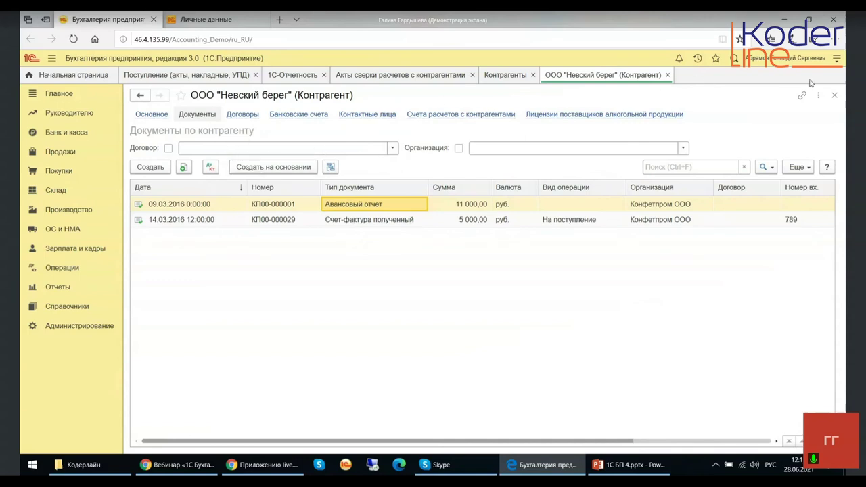
{"action": "left_click", "coordinate": [834, 95]}
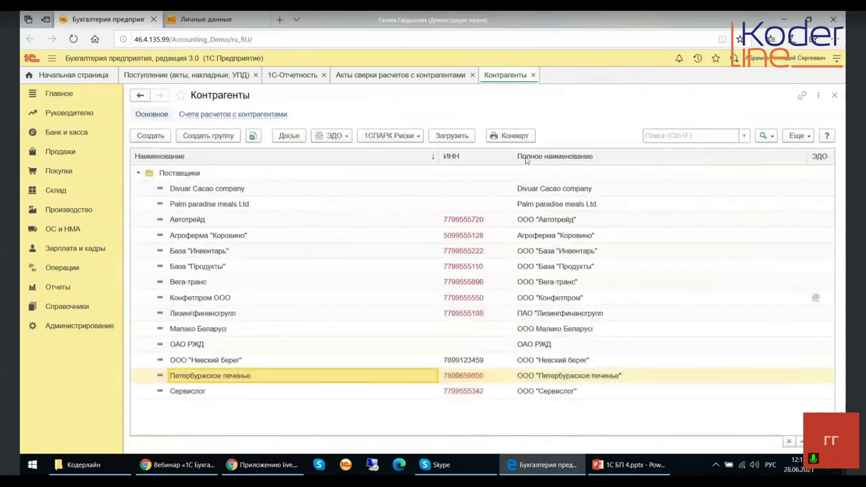
Step: Review the commands offered in the «Отчеты», «Покупки» and «Администрирование» sections
{"action": "left_click", "coordinate": [54, 288]}
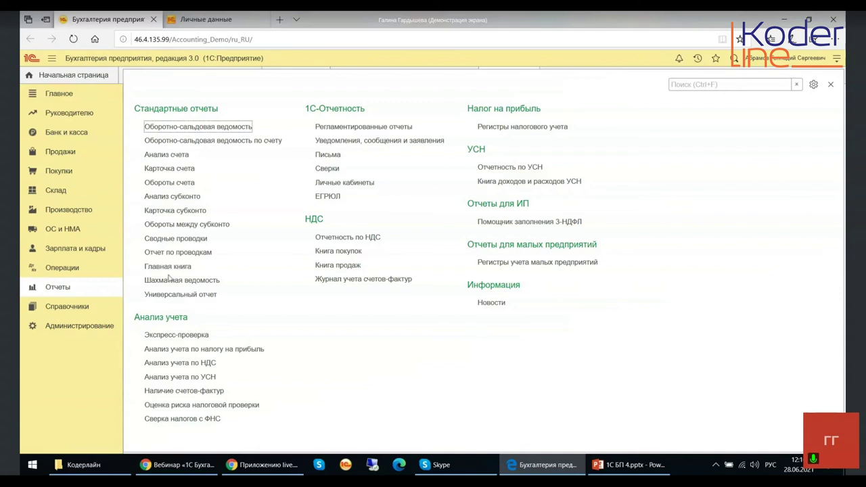
{"action": "left_click", "coordinate": [52, 173]}
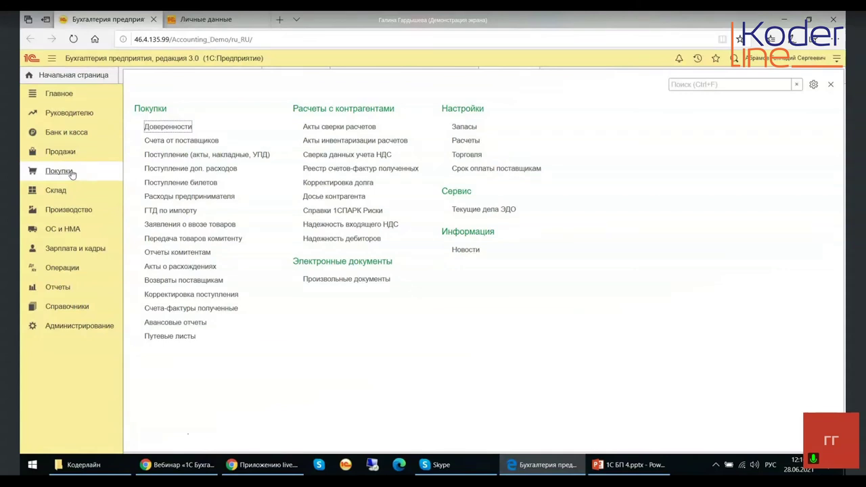
{"action": "left_click", "coordinate": [63, 329]}
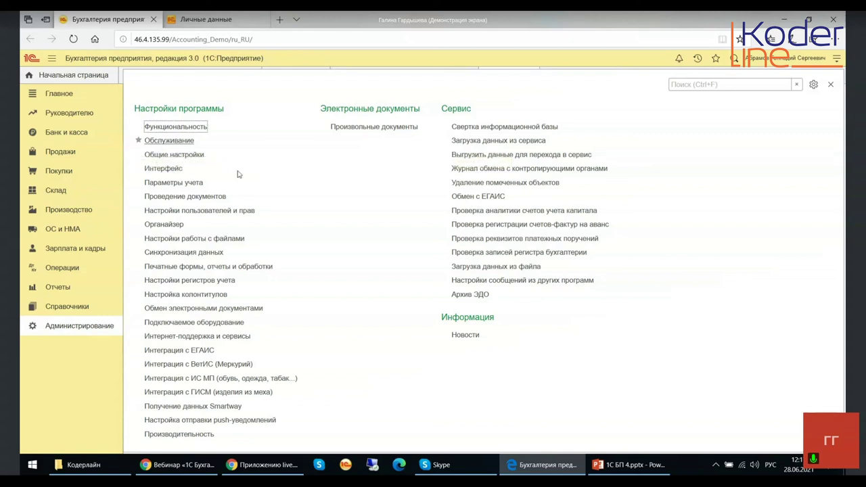
Step: Open the «Обслуживание» settings, try to open «Удаление помеченных объектов», and dismiss the message
{"action": "left_click", "coordinate": [183, 143]}
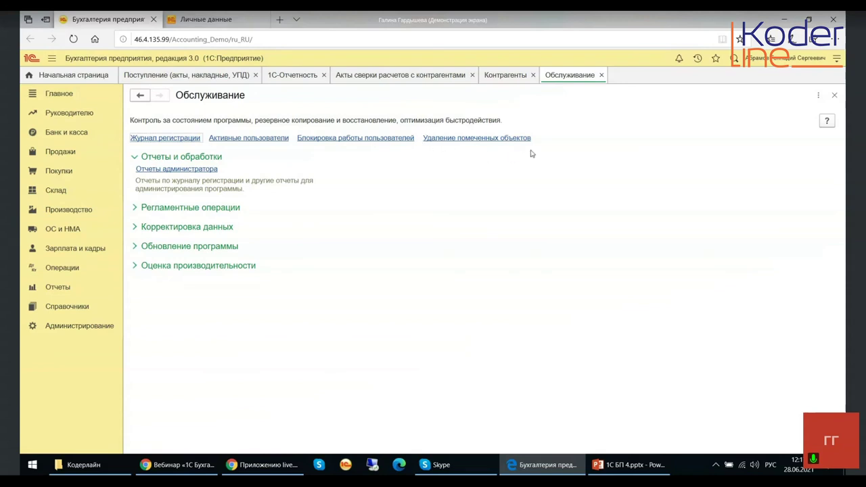
{"action": "left_click", "coordinate": [434, 138]}
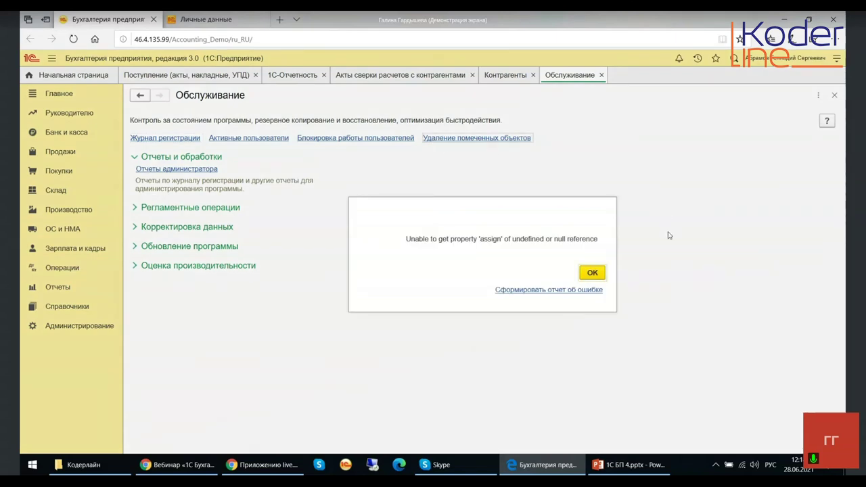
{"action": "left_click", "coordinate": [593, 274]}
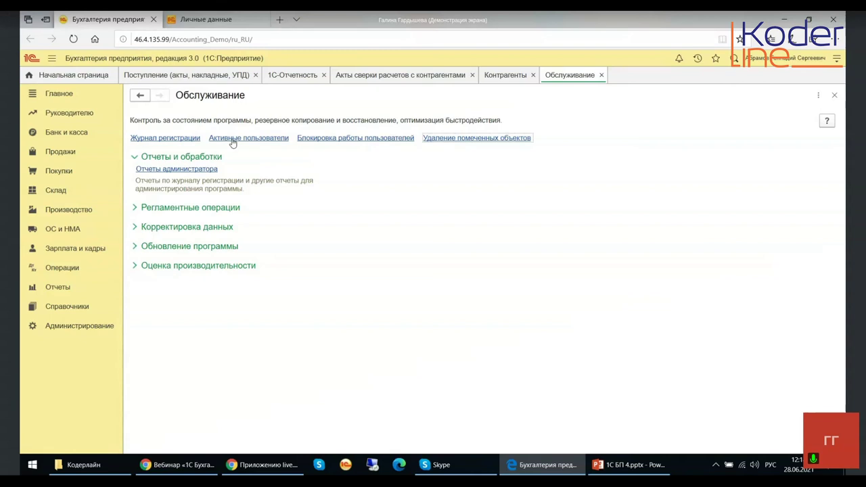
Step: Open the «Анализ активности пользователей» report from the administrator reports
{"action": "left_click", "coordinate": [178, 170]}
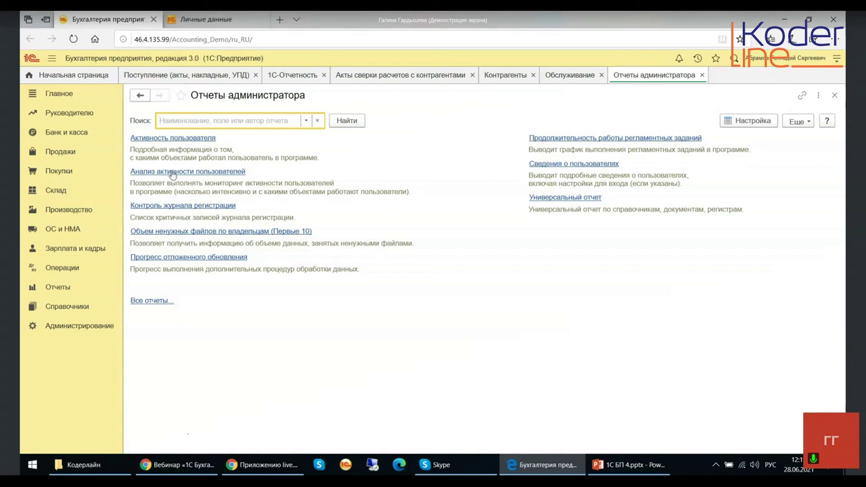
{"action": "left_click", "coordinate": [301, 170]}
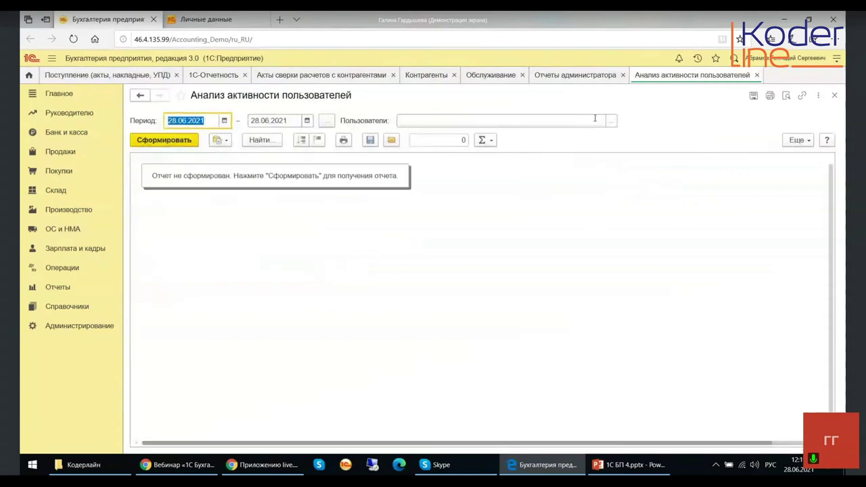
{"action": "left_click", "coordinate": [564, 124]}
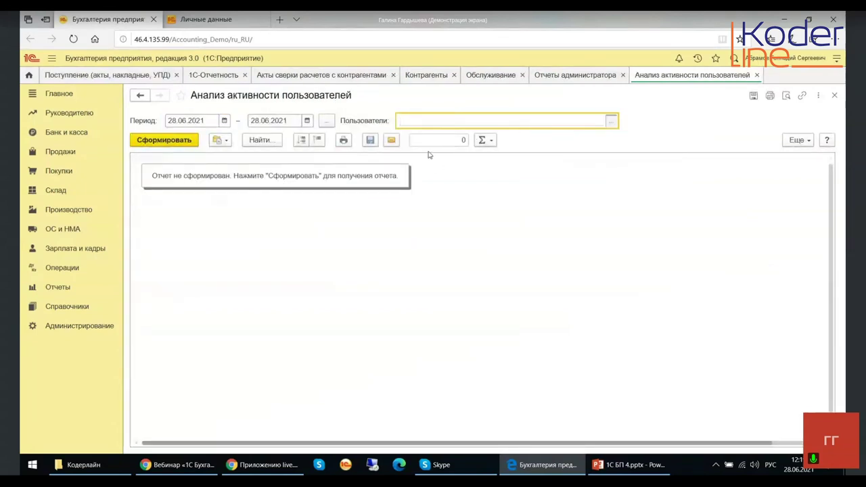
{"action": "left_click", "coordinate": [584, 128]}
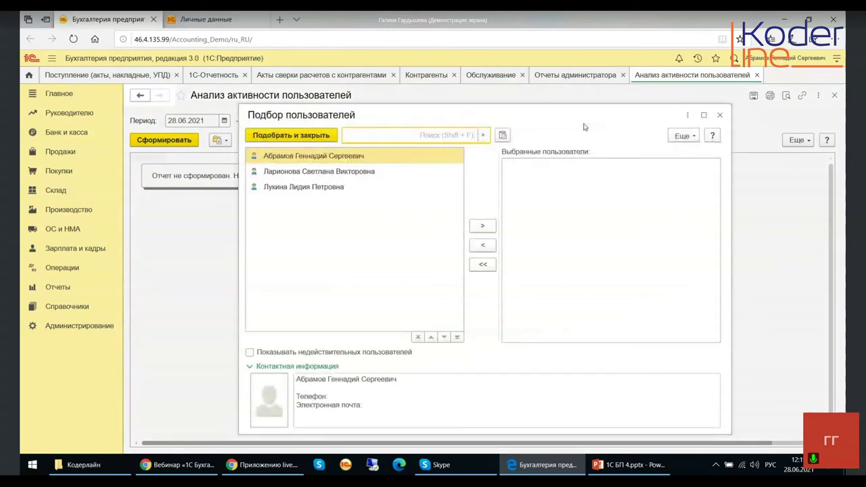
{"action": "left_click", "coordinate": [290, 136]}
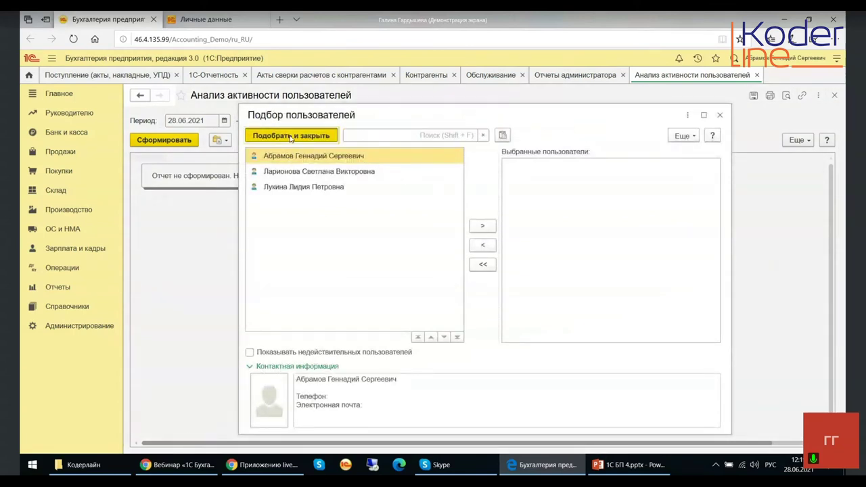
Step: Pick all three listed users for the activity analysis report, and confirm the selection
{"action": "left_click", "coordinate": [612, 122]}
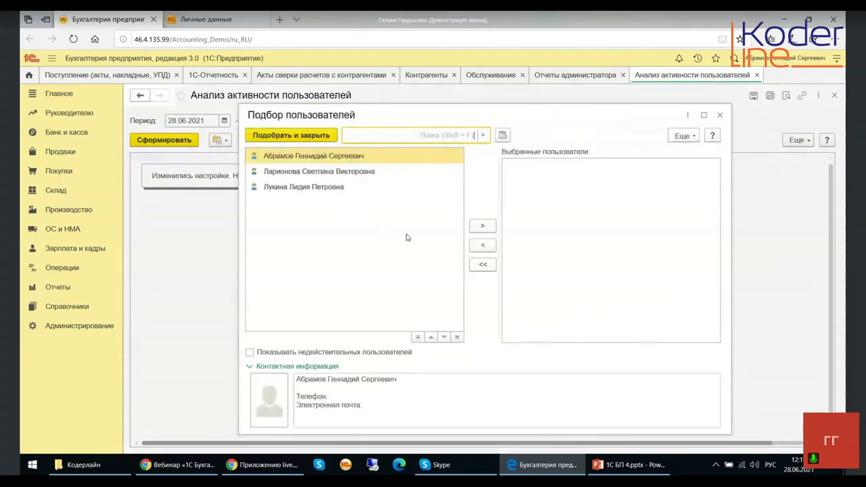
{"action": "left_click", "coordinate": [293, 175]}
{"action": "left_click", "coordinate": [294, 189]}
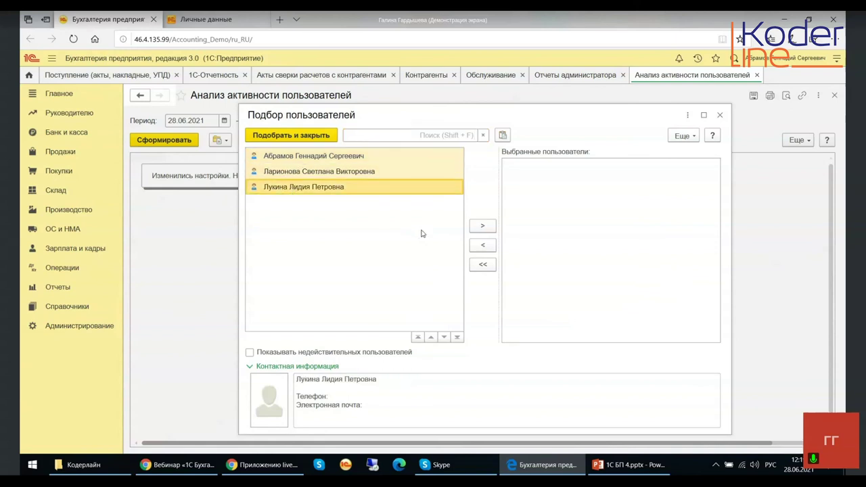
{"action": "left_click", "coordinate": [483, 228]}
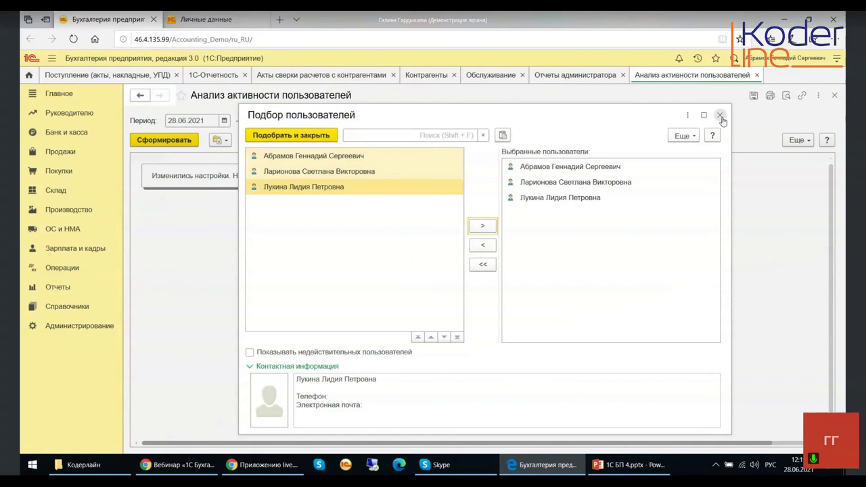
{"action": "left_click", "coordinate": [320, 157]}
{"action": "key", "text": "ctrl+Return"}
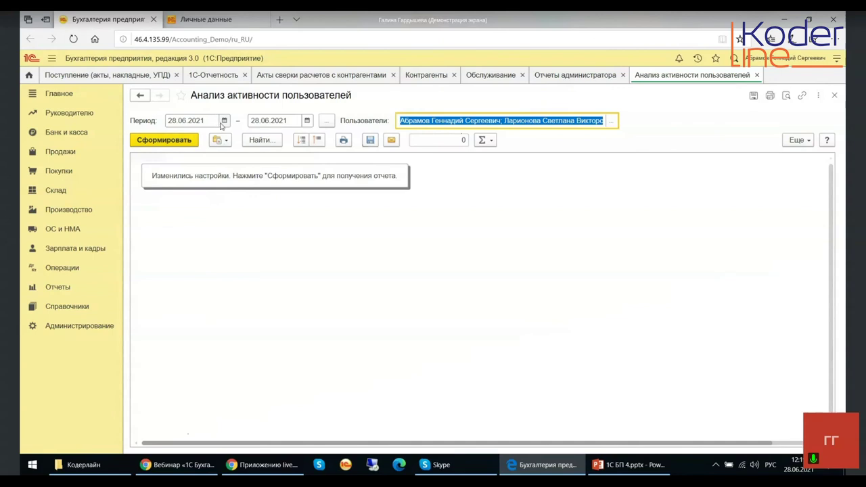
Step: Set the report period's start date to 01.01.2021 and generate the user activity analysis
{"action": "left_click", "coordinate": [223, 121]}
{"action": "left_click", "coordinate": [186, 162]}
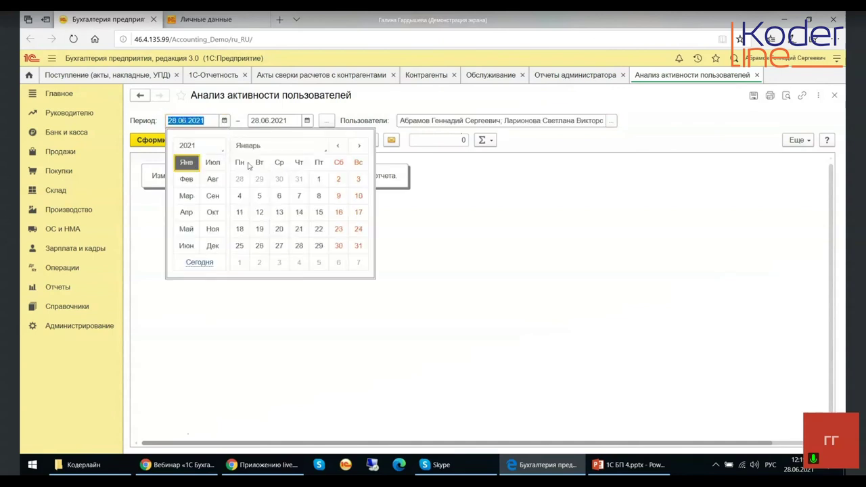
{"action": "left_click", "coordinate": [318, 180]}
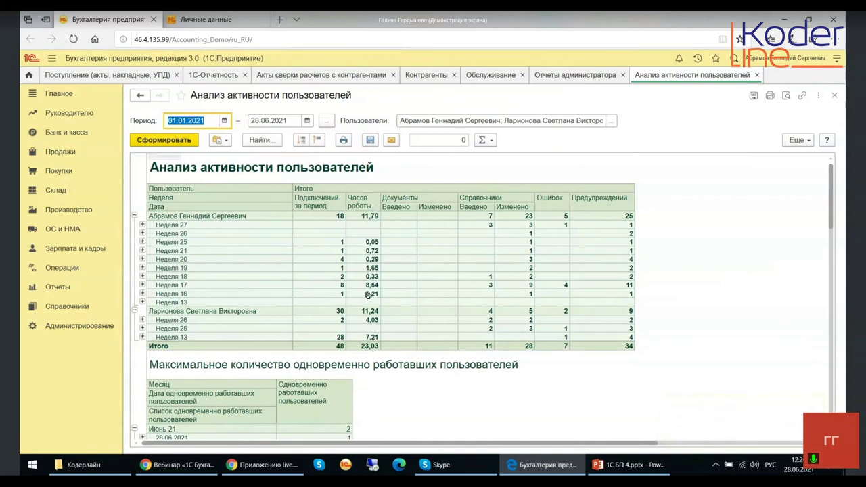
Step: Examine the first user's week 26 activity by date, and review the table of maximum simultaneous users by month
{"action": "left_click", "coordinate": [142, 234]}
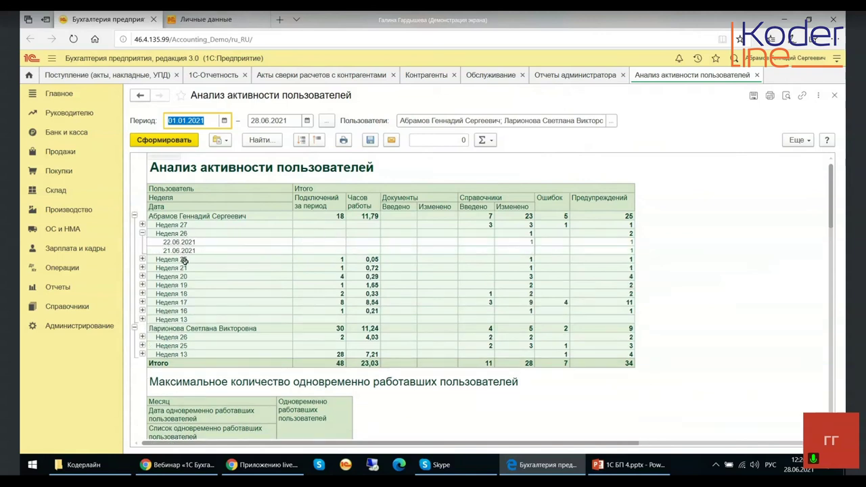
{"action": "left_click", "coordinate": [524, 243]}
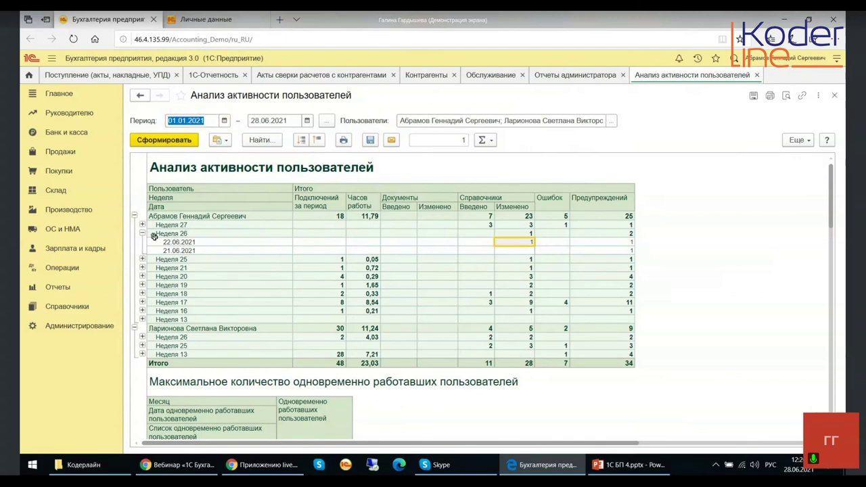
{"action": "left_click", "coordinate": [142, 234]}
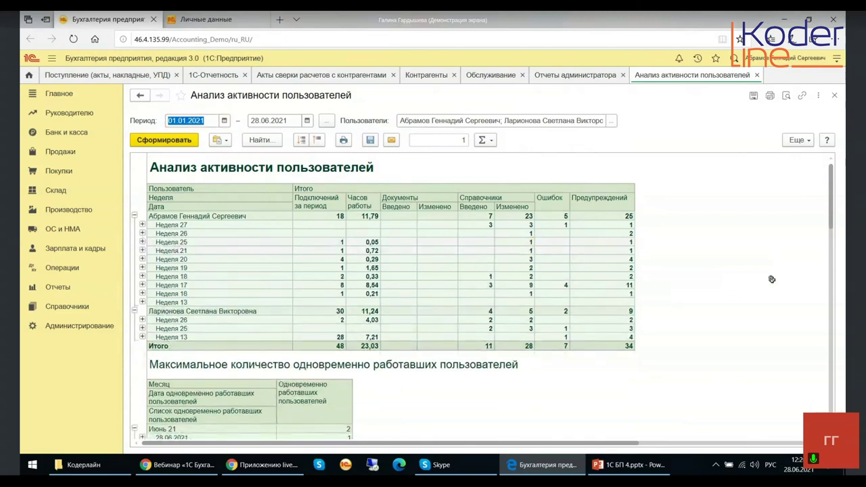
{"action": "scroll", "coordinate": [768, 281], "scroll_direction": "down", "scroll_amount": 3}
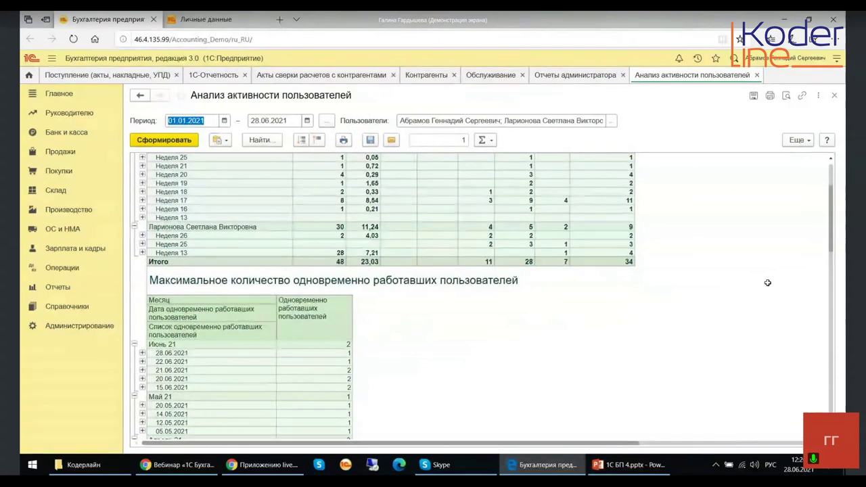
{"action": "scroll", "coordinate": [739, 282], "scroll_direction": "down", "scroll_amount": 5}
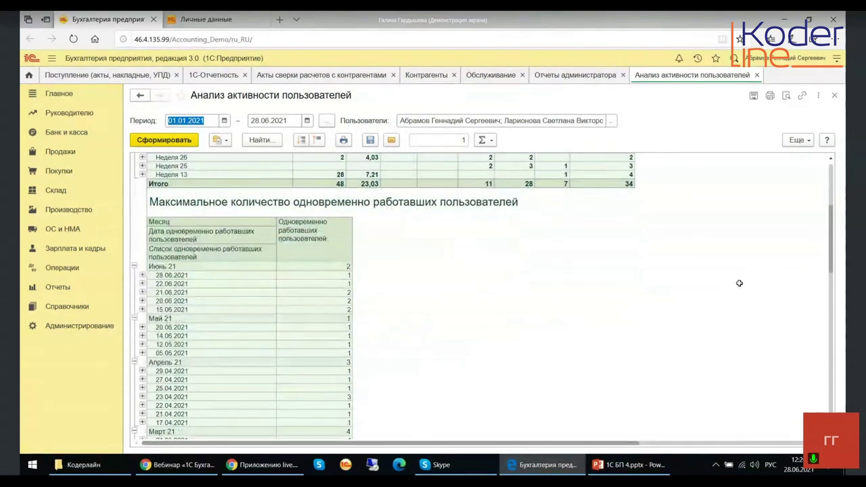
{"action": "scroll", "coordinate": [739, 283], "scroll_direction": "down", "scroll_amount": 1}
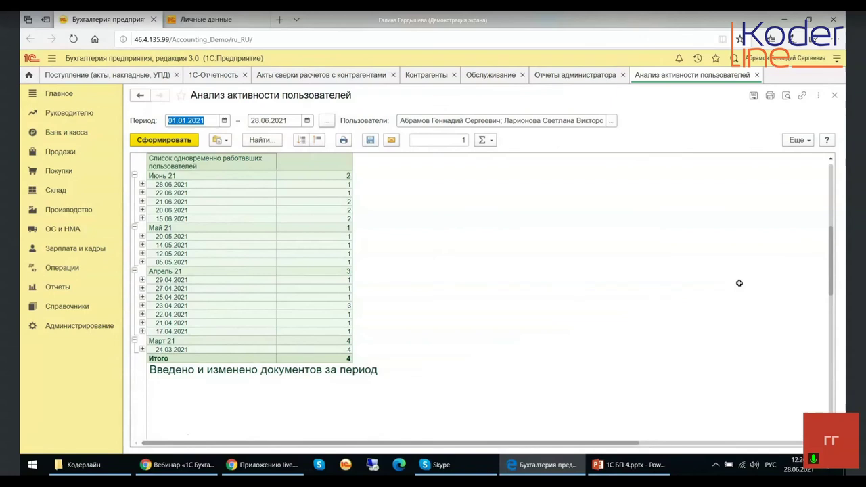
{"action": "scroll", "coordinate": [732, 264], "scroll_direction": "up", "scroll_amount": 5}
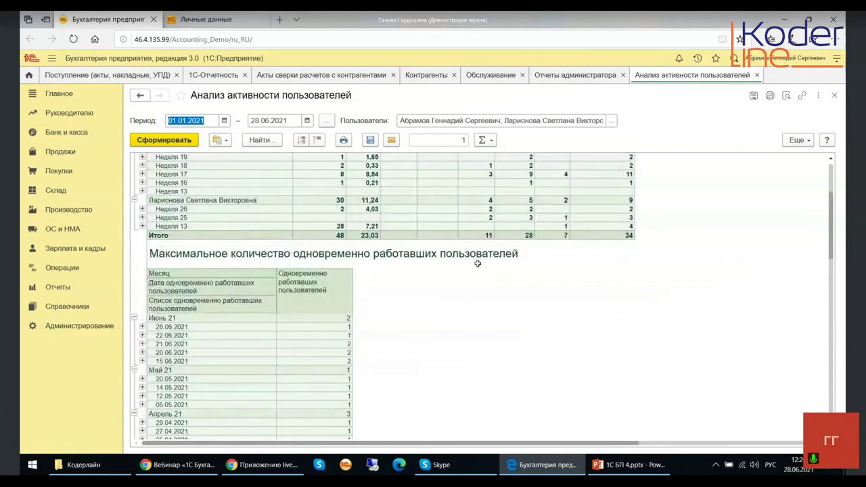
{"action": "scroll", "coordinate": [477, 335], "scroll_direction": "down", "scroll_amount": 4}
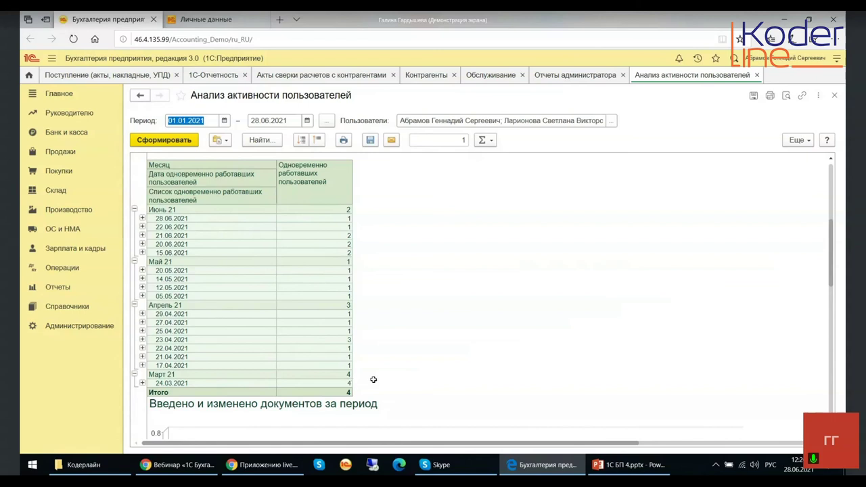
Step: Check the simultaneous user counts for 29.04.2021, 27.04.2021, 25.04.2021 and 23.04.2021 in the monthly table
{"action": "left_click", "coordinate": [331, 314]}
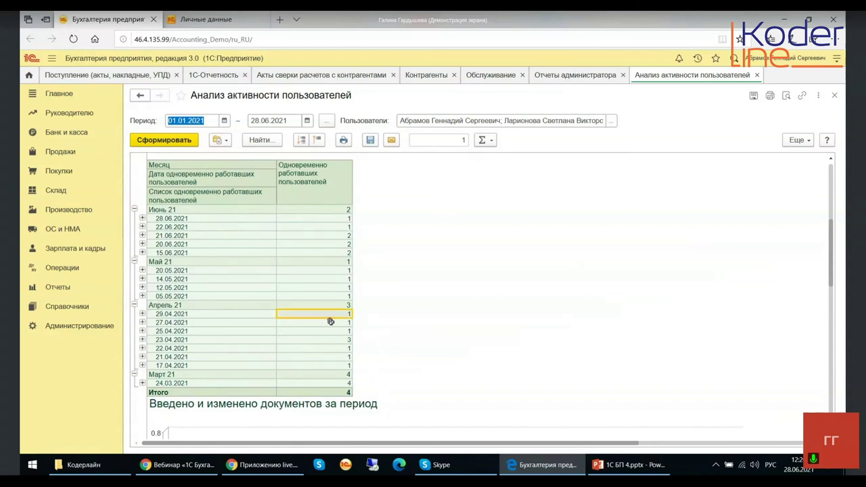
{"action": "left_click", "coordinate": [330, 323]}
{"action": "left_click", "coordinate": [332, 330]}
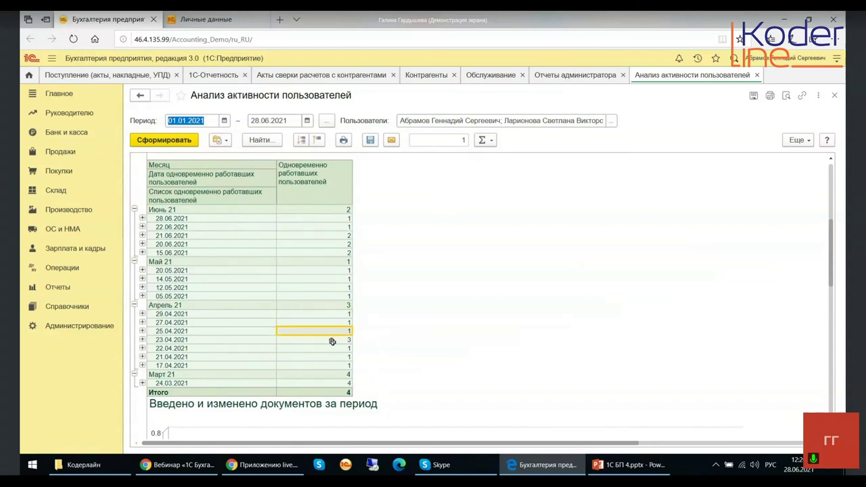
{"action": "left_click", "coordinate": [332, 340]}
Step: Examine the charts of documents and catalogs entered and changed over the period, checking each user's catalog bars
{"action": "scroll", "coordinate": [525, 347], "scroll_direction": "down", "scroll_amount": 5}
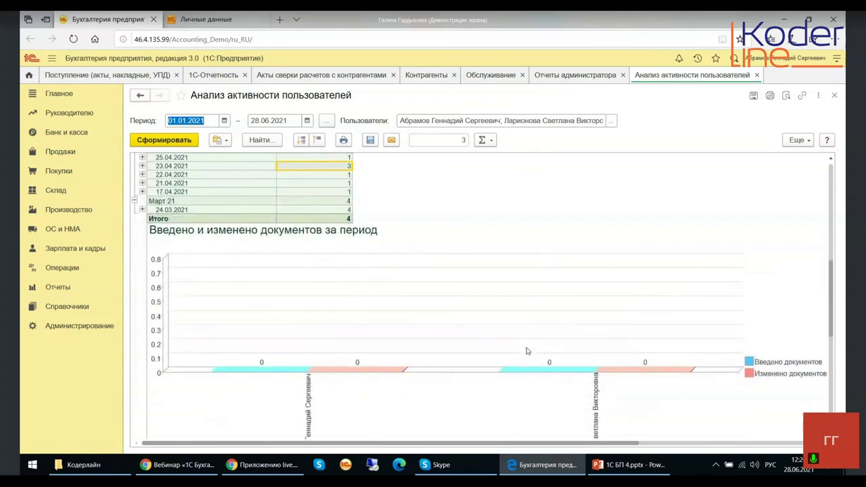
{"action": "scroll", "coordinate": [527, 350], "scroll_direction": "down", "scroll_amount": 5}
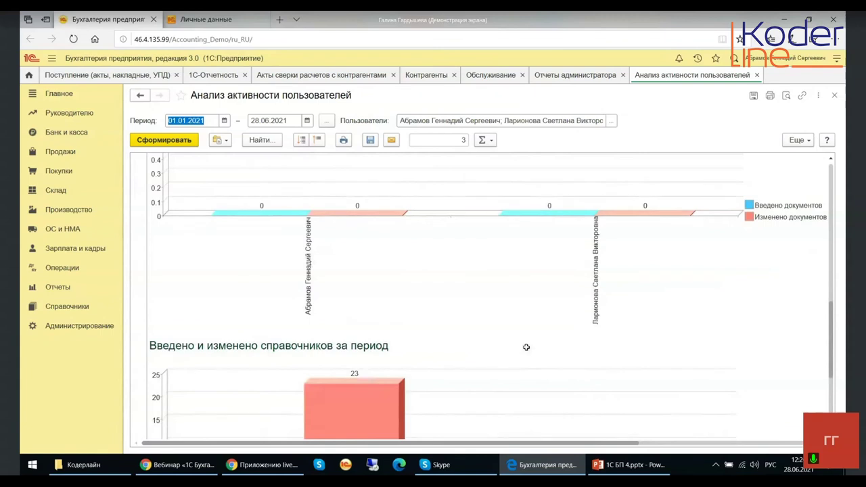
{"action": "scroll", "coordinate": [342, 287], "scroll_direction": "down", "scroll_amount": 1}
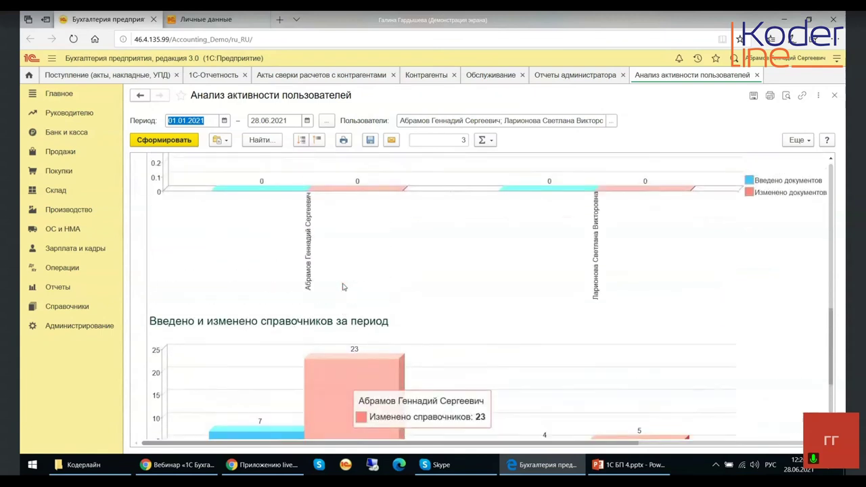
{"action": "scroll", "coordinate": [342, 287], "scroll_direction": "up", "scroll_amount": 1}
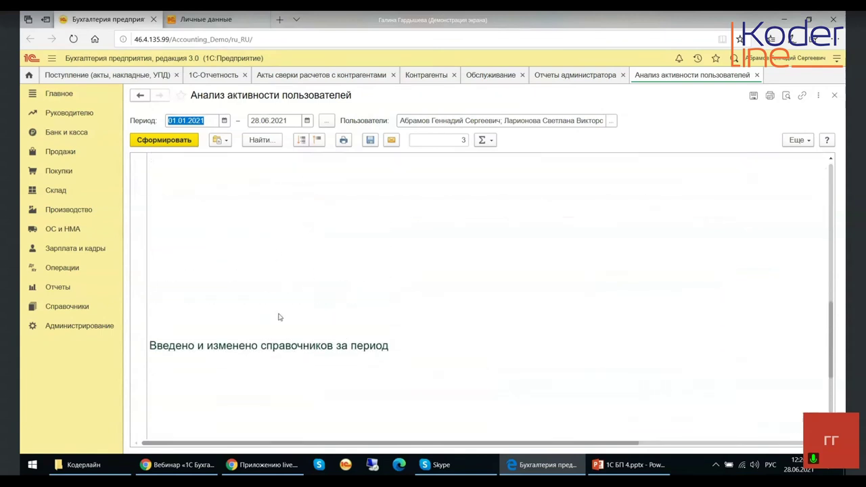
{"action": "scroll", "coordinate": [277, 280], "scroll_direction": "down", "scroll_amount": 4}
{"action": "mouse_move", "coordinate": [361, 345]}
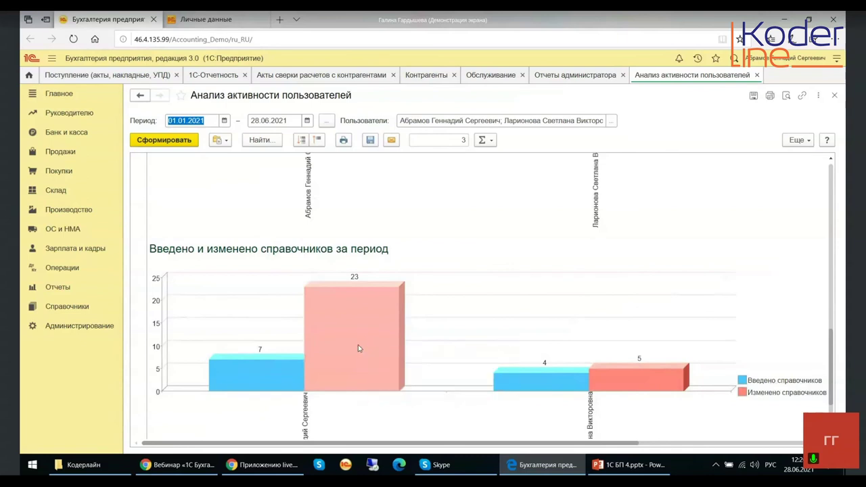
{"action": "scroll", "coordinate": [297, 399], "scroll_direction": "down", "scroll_amount": 2}
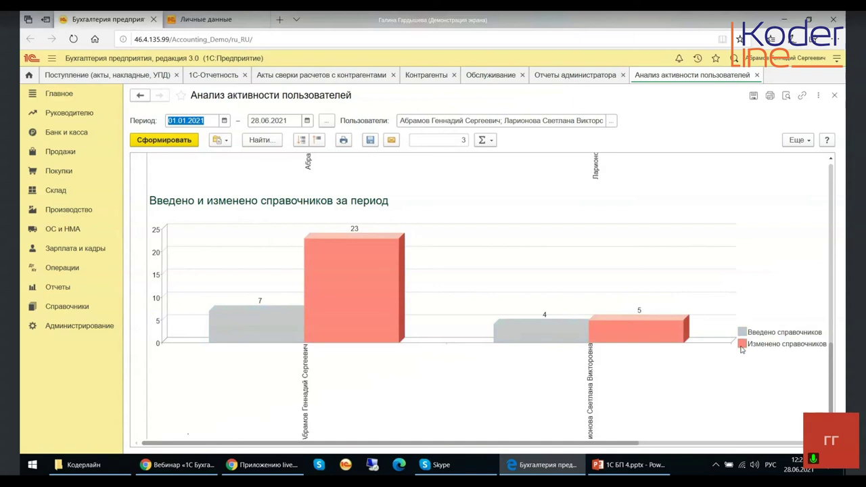
{"action": "mouse_move", "coordinate": [244, 325]}
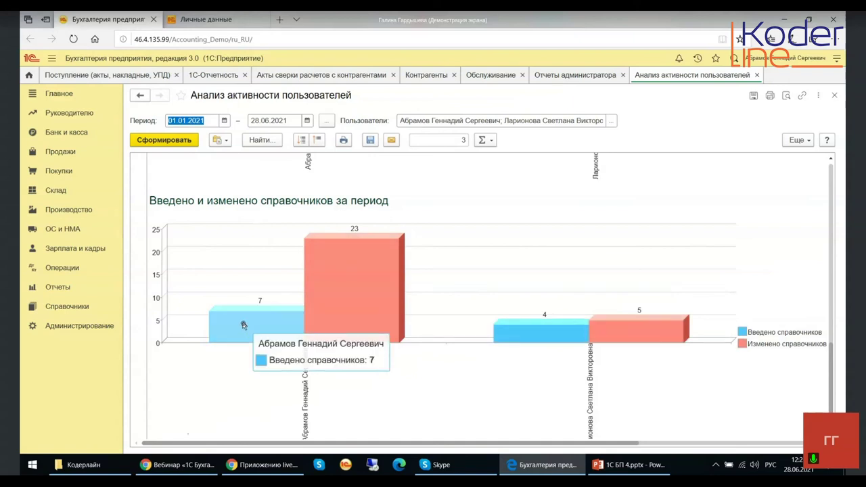
{"action": "mouse_move", "coordinate": [376, 280]}
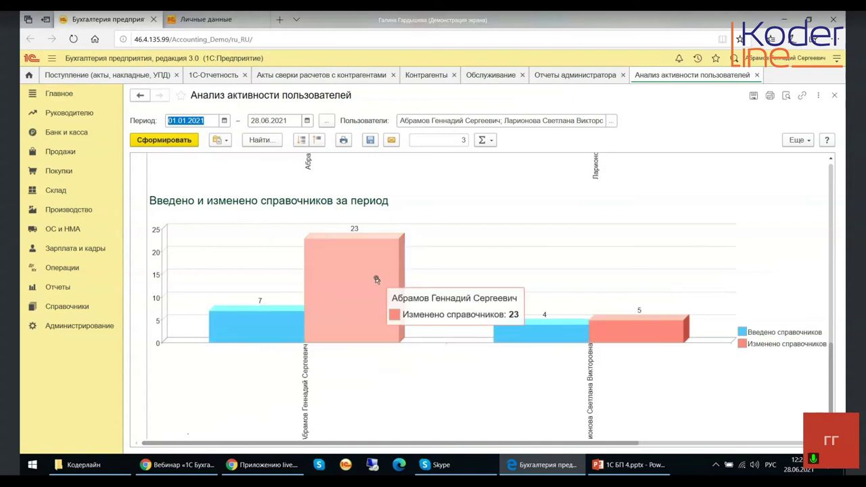
{"action": "mouse_move", "coordinate": [570, 330]}
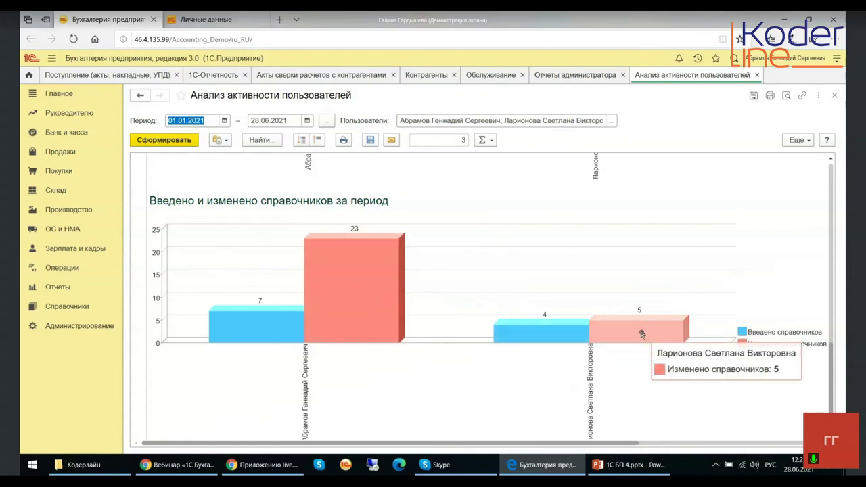
{"action": "scroll", "coordinate": [581, 333], "scroll_direction": "down", "scroll_amount": 2}
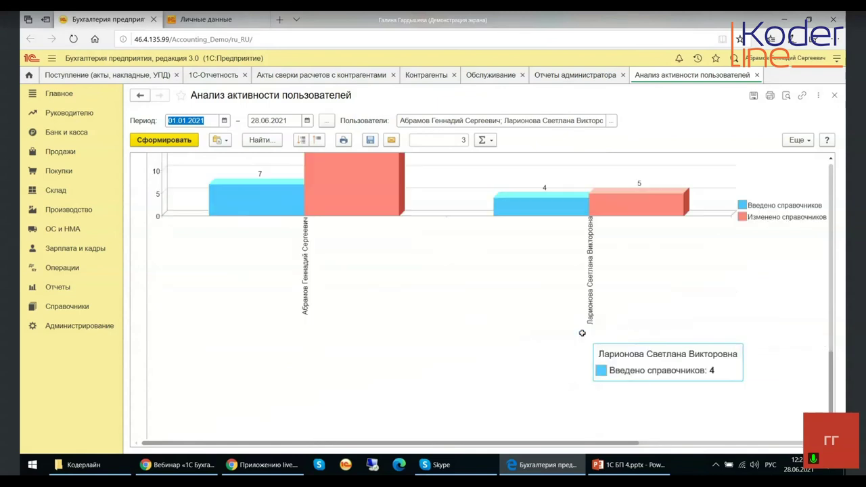
Step: Review the «Введено и изменено документов за период» chart again and compare it with the catalogs chart
{"action": "scroll", "coordinate": [582, 333], "scroll_direction": "up", "scroll_amount": 5}
{"action": "scroll", "coordinate": [582, 332], "scroll_direction": "up", "scroll_amount": 2}
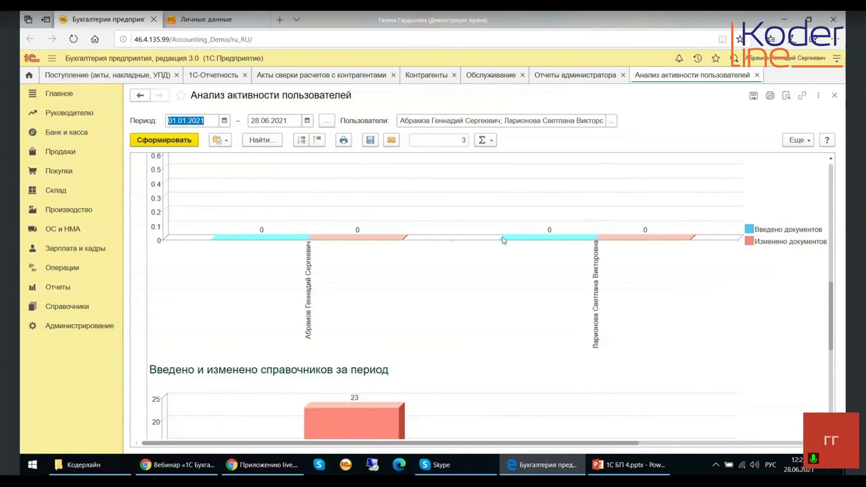
{"action": "scroll", "coordinate": [563, 264], "scroll_direction": "up", "scroll_amount": 4}
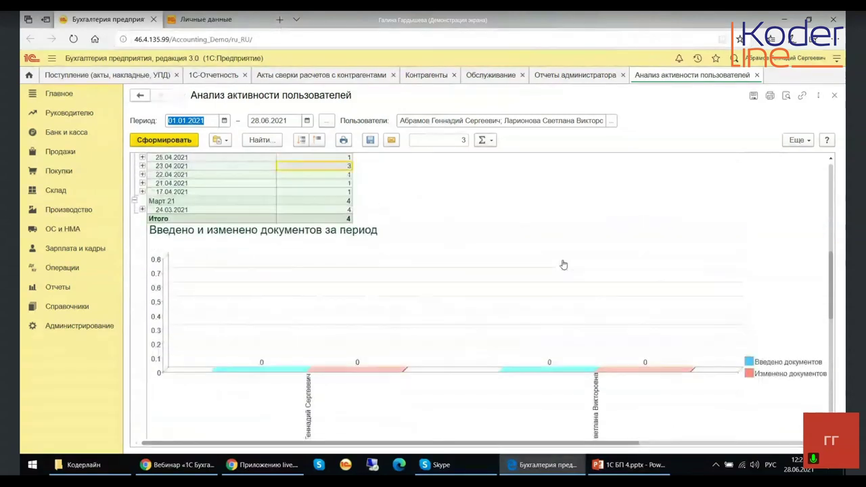
{"action": "scroll", "coordinate": [563, 264], "scroll_direction": "up", "scroll_amount": 3}
{"action": "scroll", "coordinate": [565, 267], "scroll_direction": "down", "scroll_amount": 3}
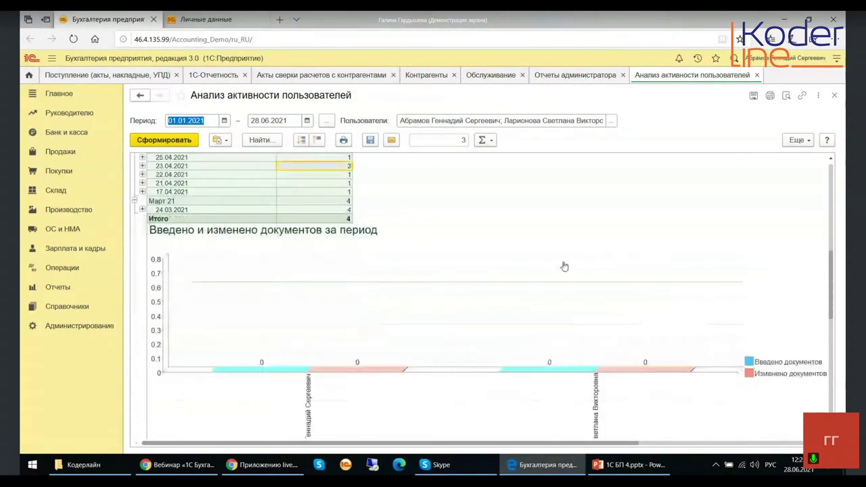
{"action": "scroll", "coordinate": [565, 267], "scroll_direction": "down", "scroll_amount": 7}
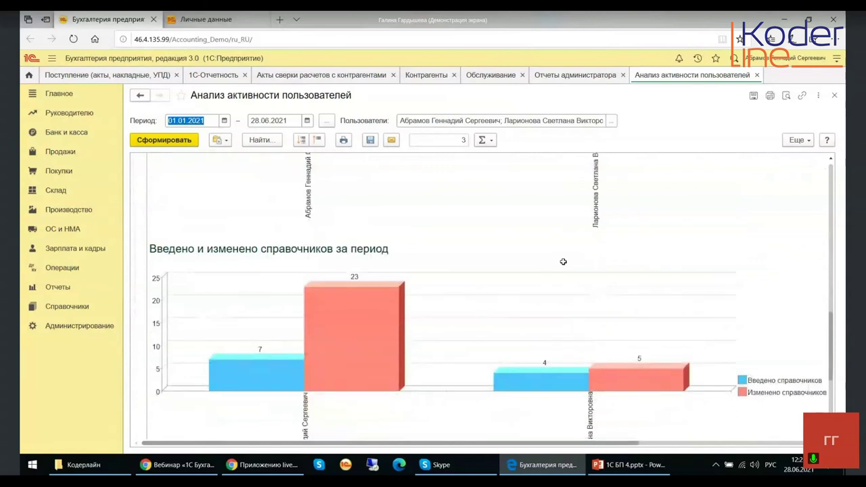